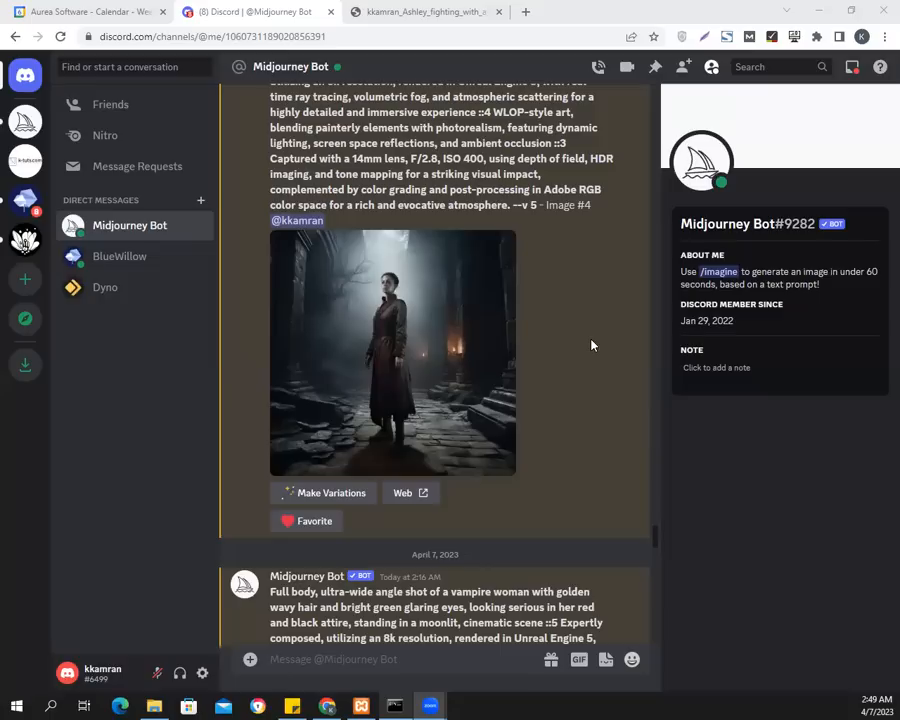
View the upscaled April 3 image of the ashen-haired vampire woman enlarged, and close the preview.
scroll(588, 353, up, 1)
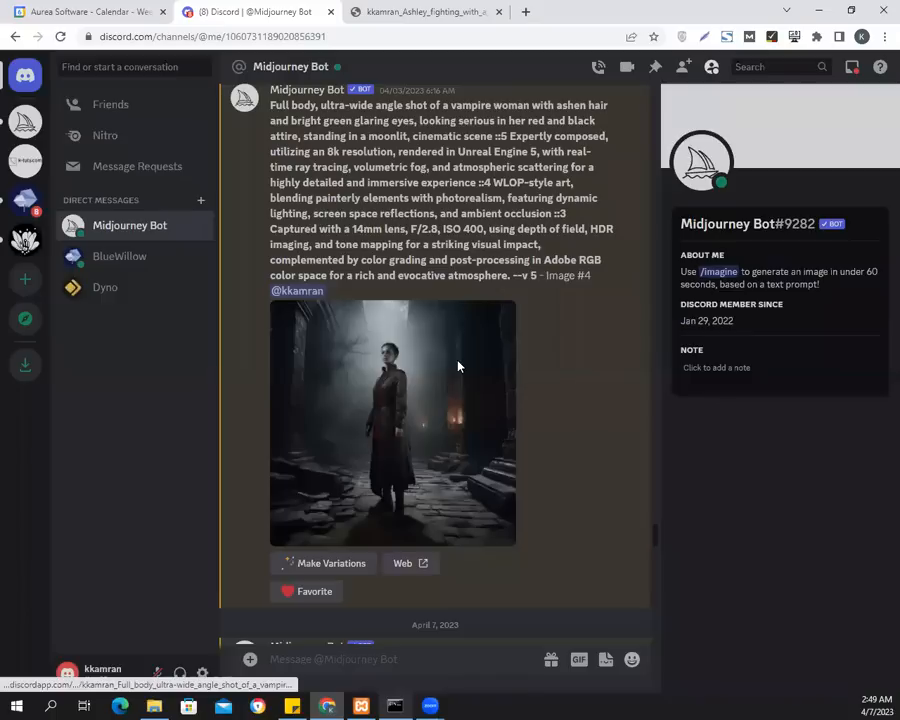
click(458, 366)
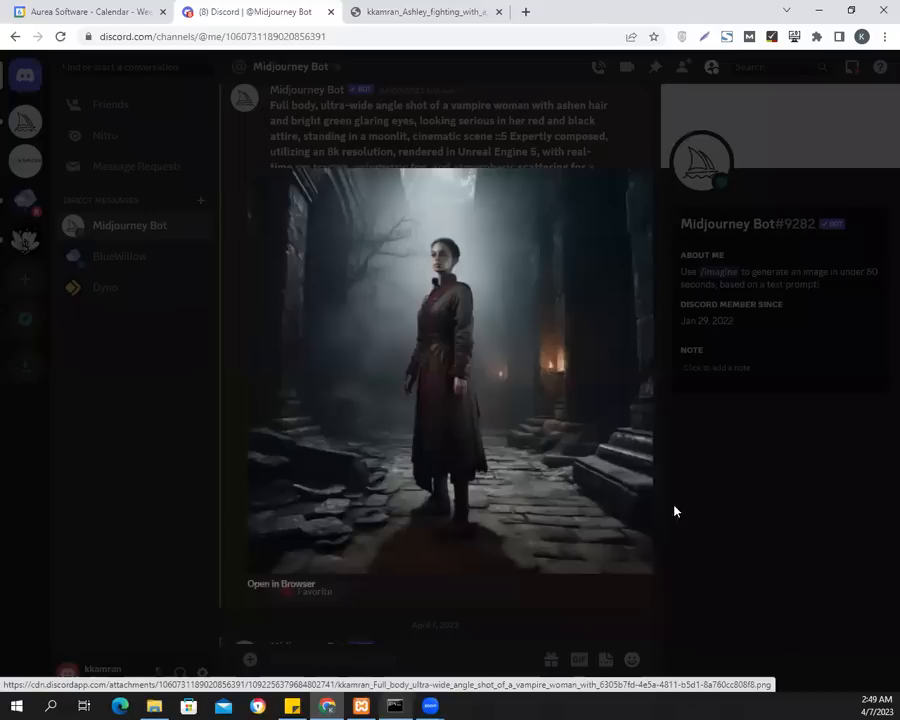
click(673, 510)
Compare the ashen-hair prompt with the April 7 golden-wavy-hair prompt and view the latter's four-image grid enlarged.
scroll(578, 458, down, 5)
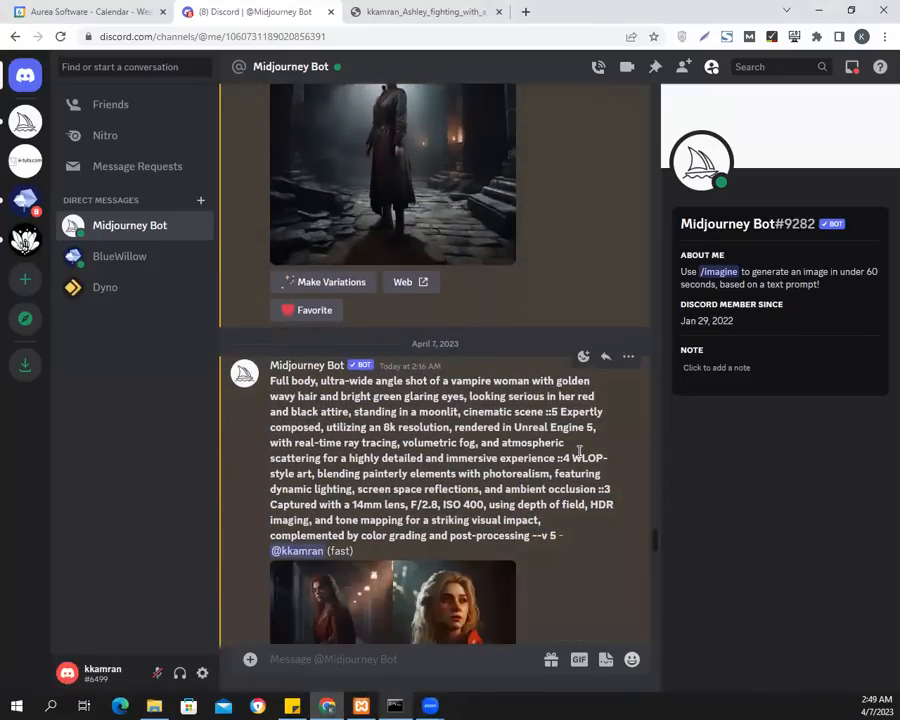
scroll(578, 455, down, 1)
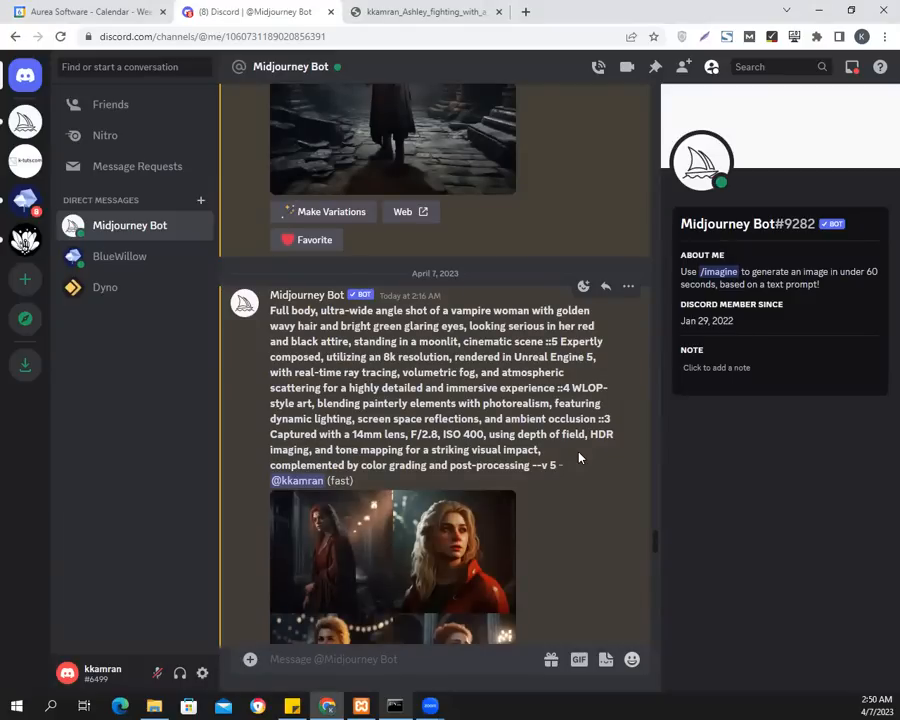
scroll(578, 458, up, 5)
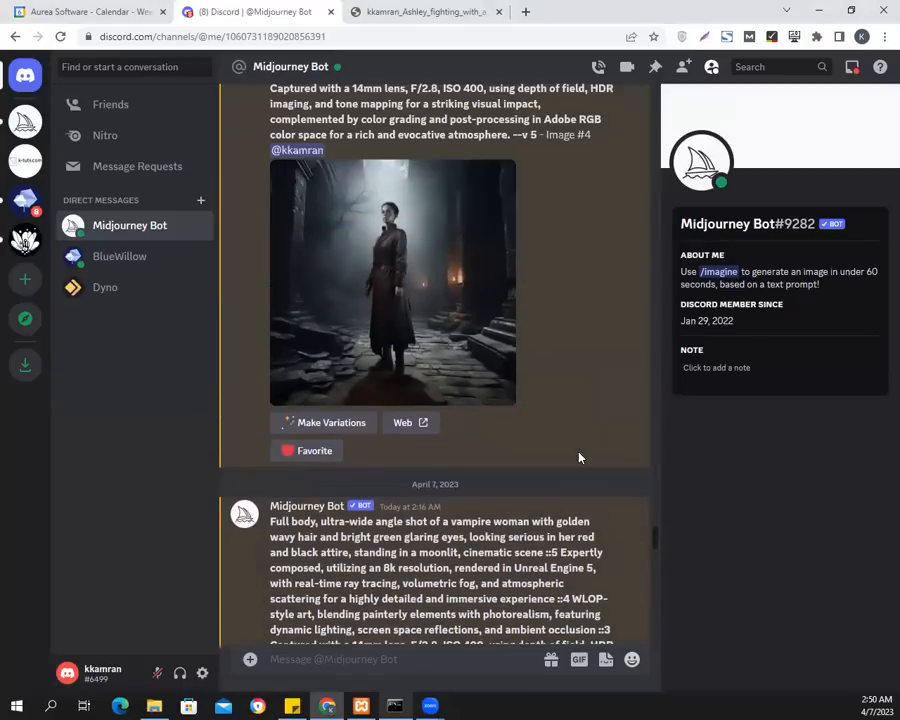
scroll(578, 458, up, 3)
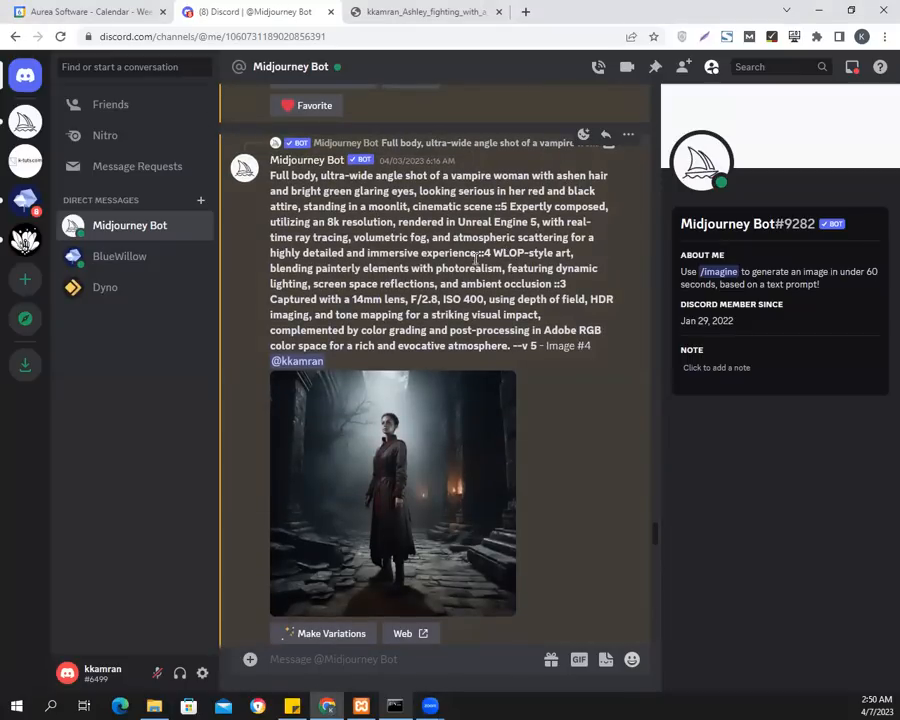
scroll(594, 479, down, 5)
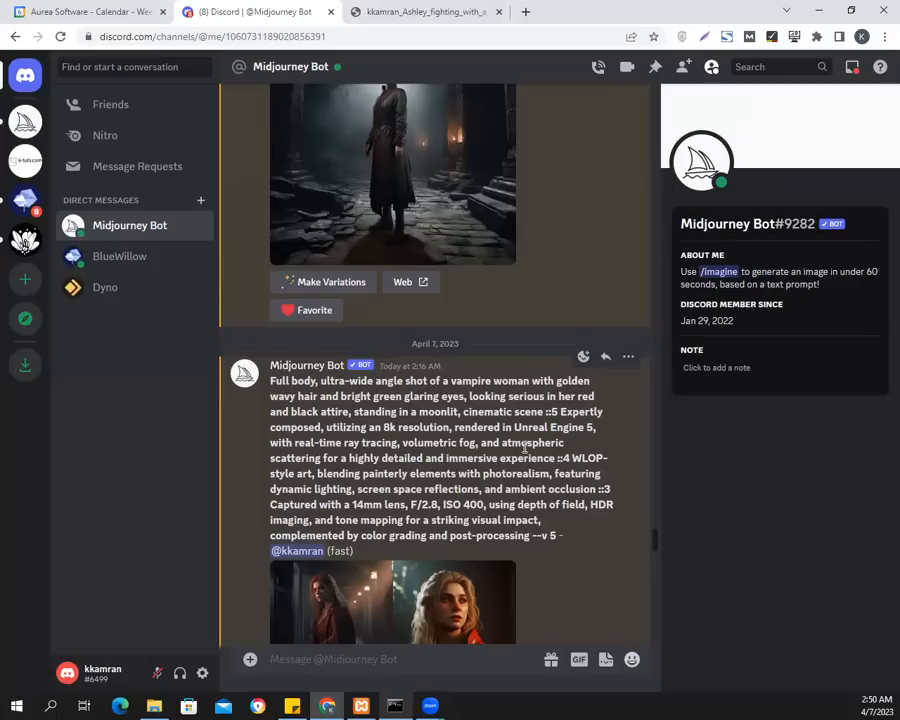
scroll(524, 445, down, 3)
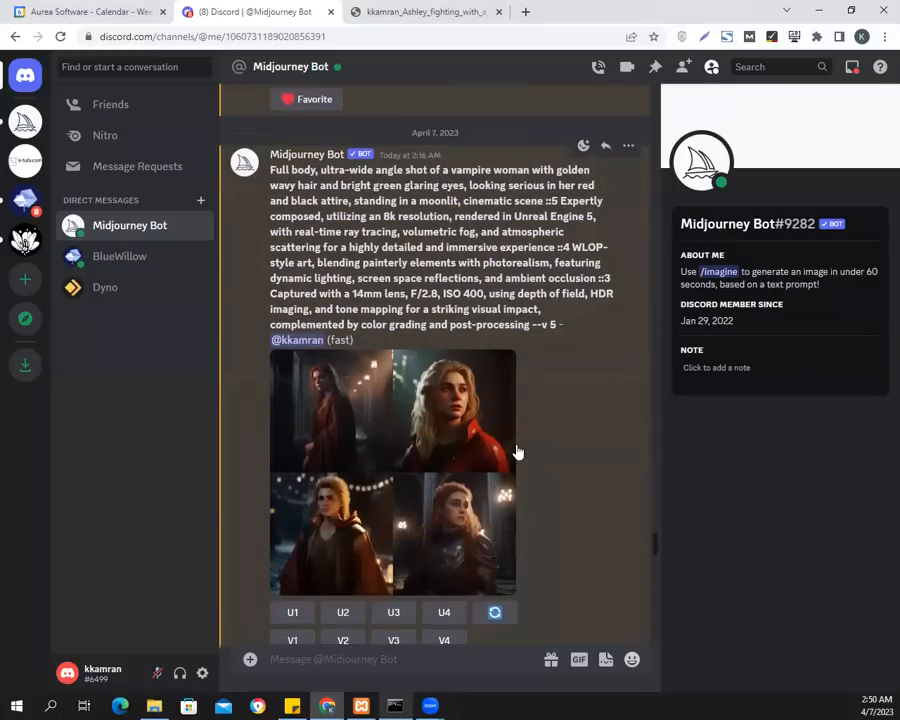
click(436, 437)
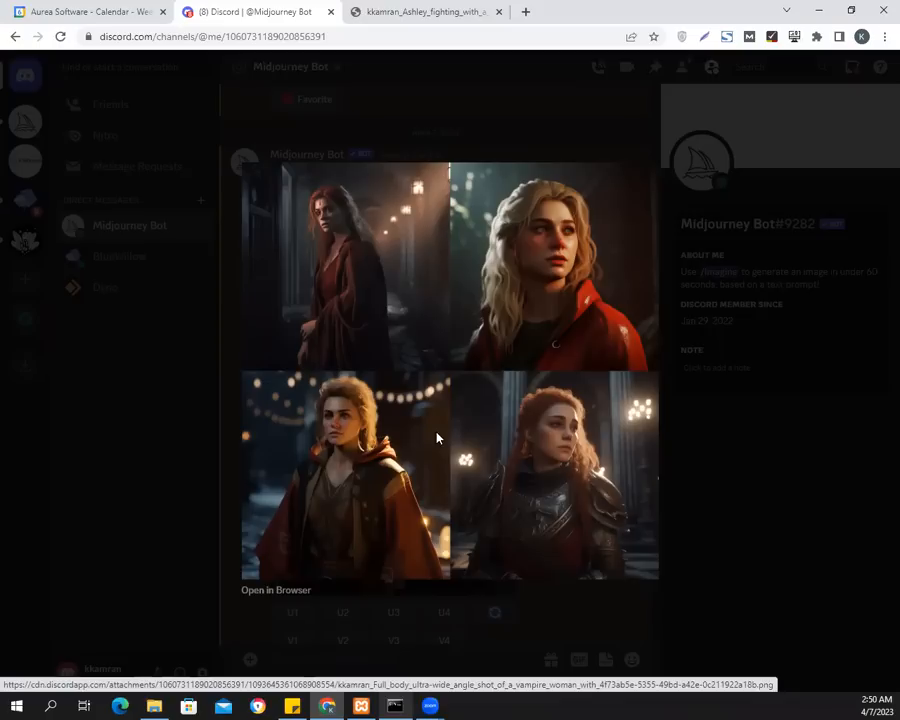
click(709, 548)
Highlight the opening description and the sentence naming the character in the 2:17 AM ashen-hair prompt.
scroll(565, 510, down, 3)
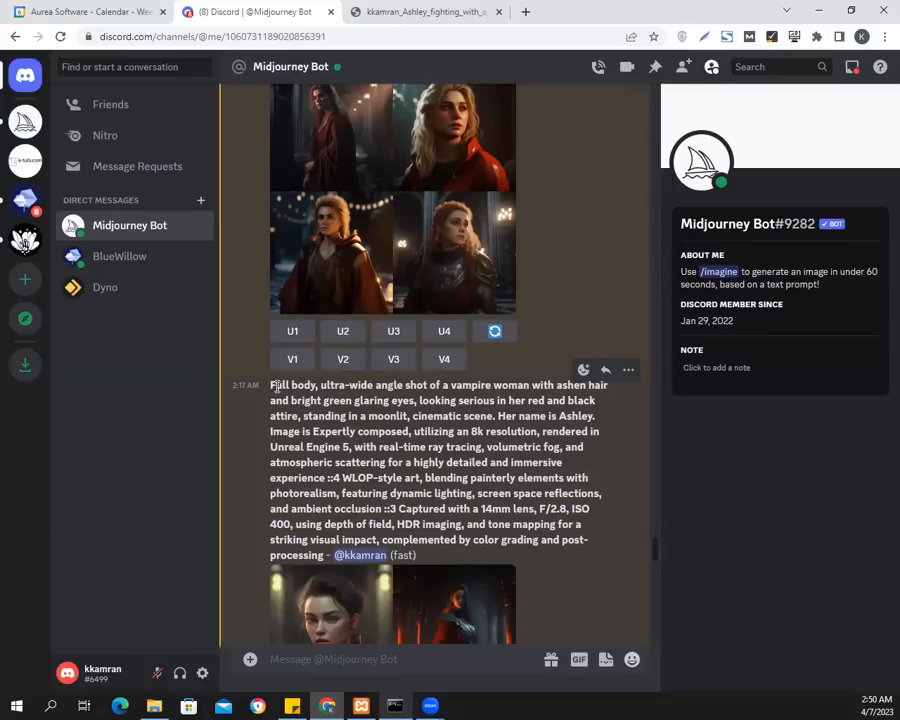
drag(276, 386, 349, 415)
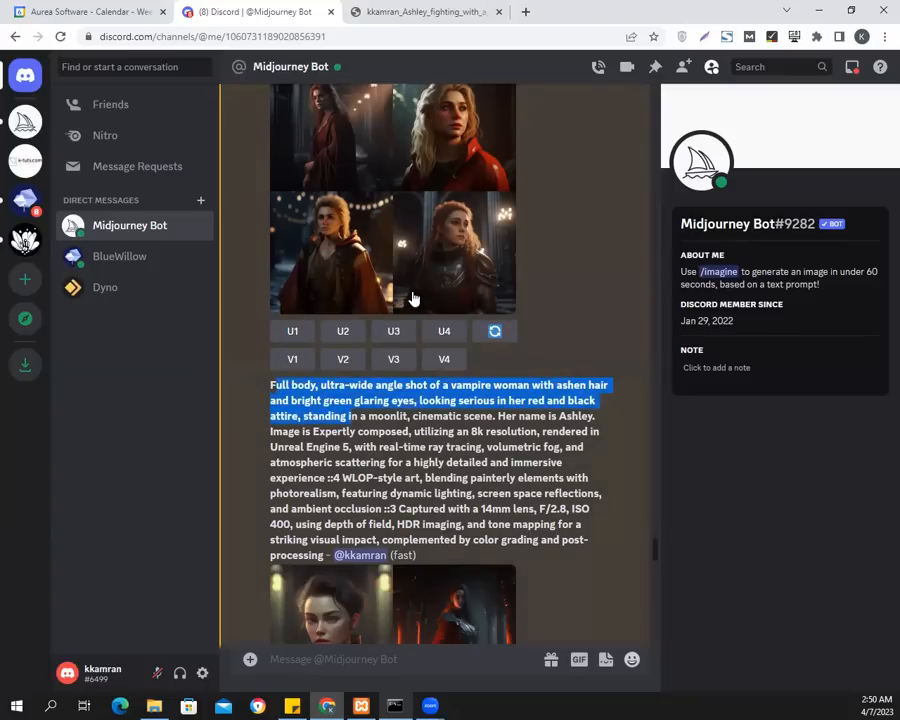
click(446, 428)
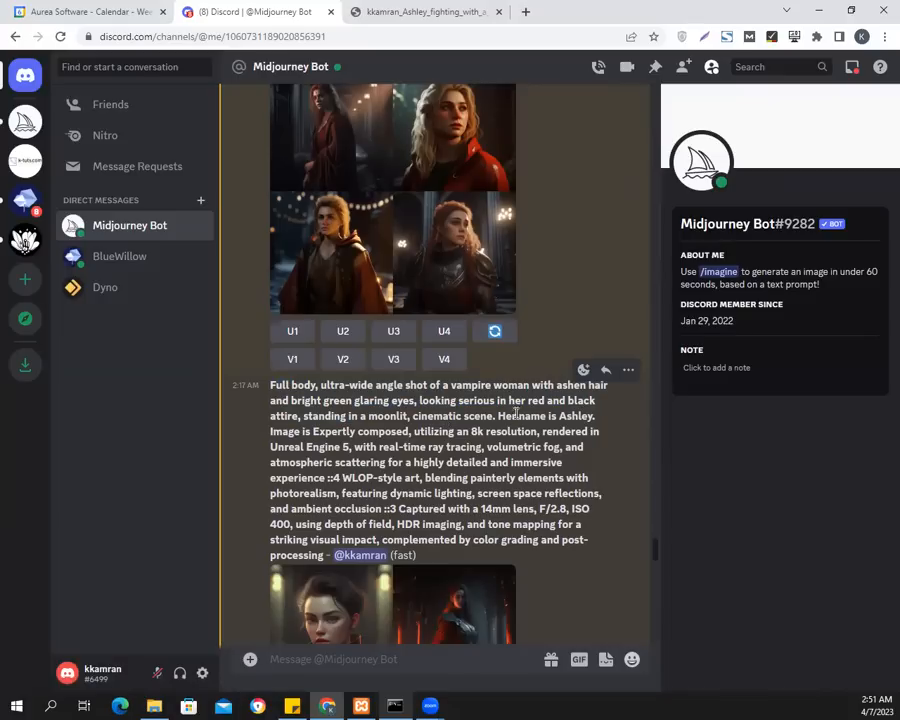
drag(498, 415, 594, 413)
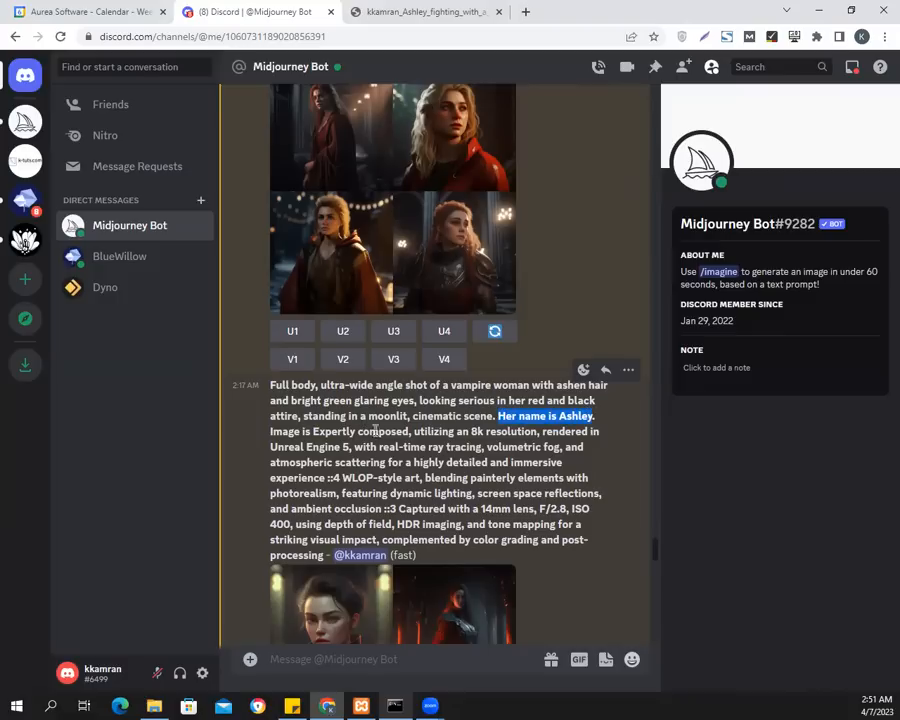
Review the April 3 ashen-haired vampire image again and return to the prompt that names the character.
scroll(392, 442, up, 3)
scroll(392, 442, up, 5)
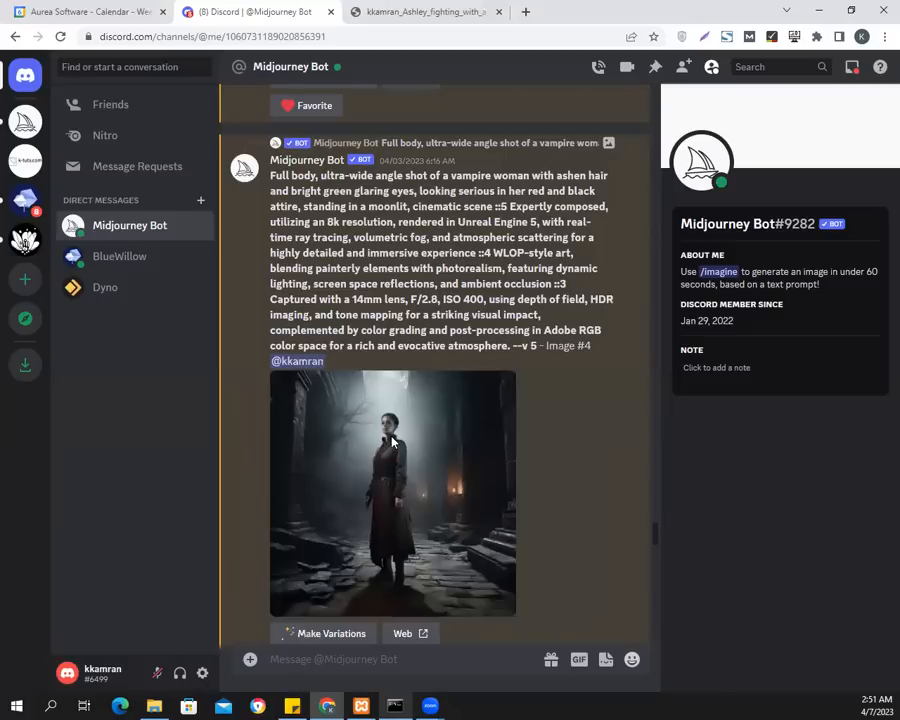
scroll(559, 451, down, 5)
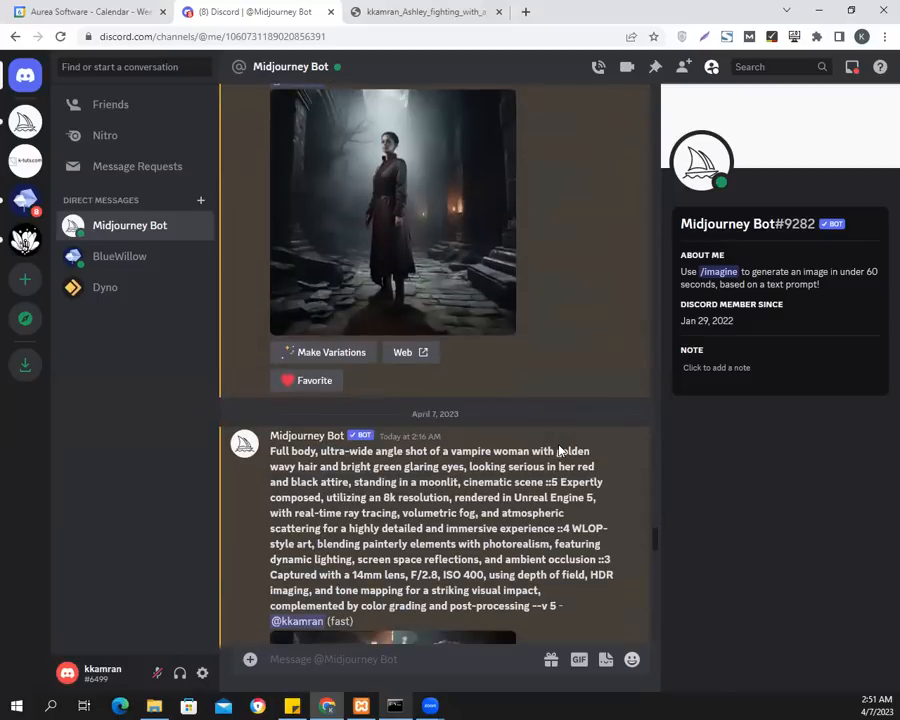
scroll(559, 451, down, 2)
scroll(559, 451, down, 3)
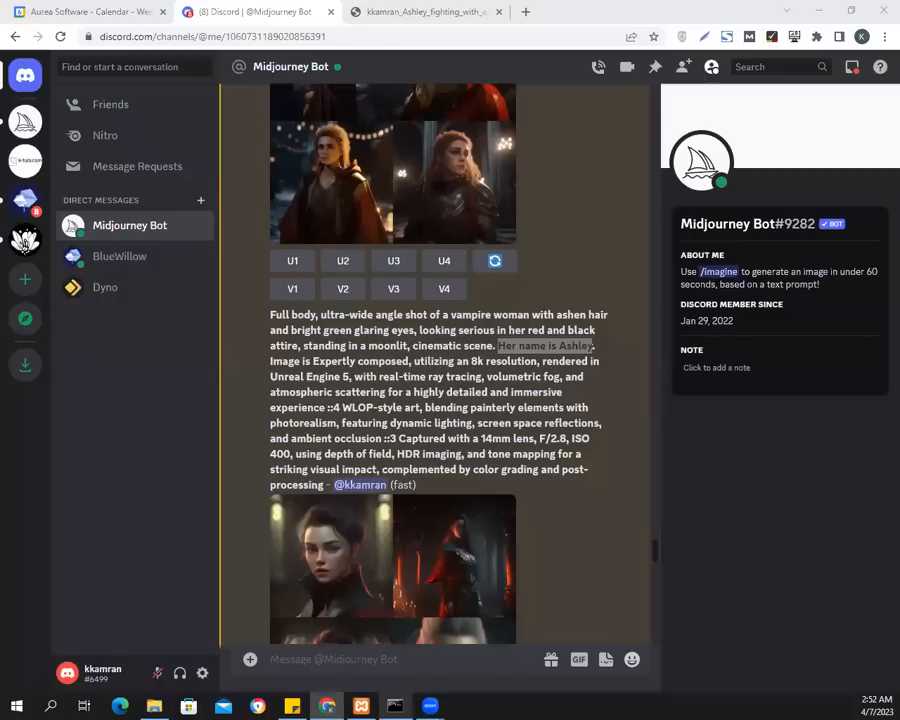
Clear the text highlight and view the named character's four-image grid enlarged, closing the preview after viewing.
click(508, 350)
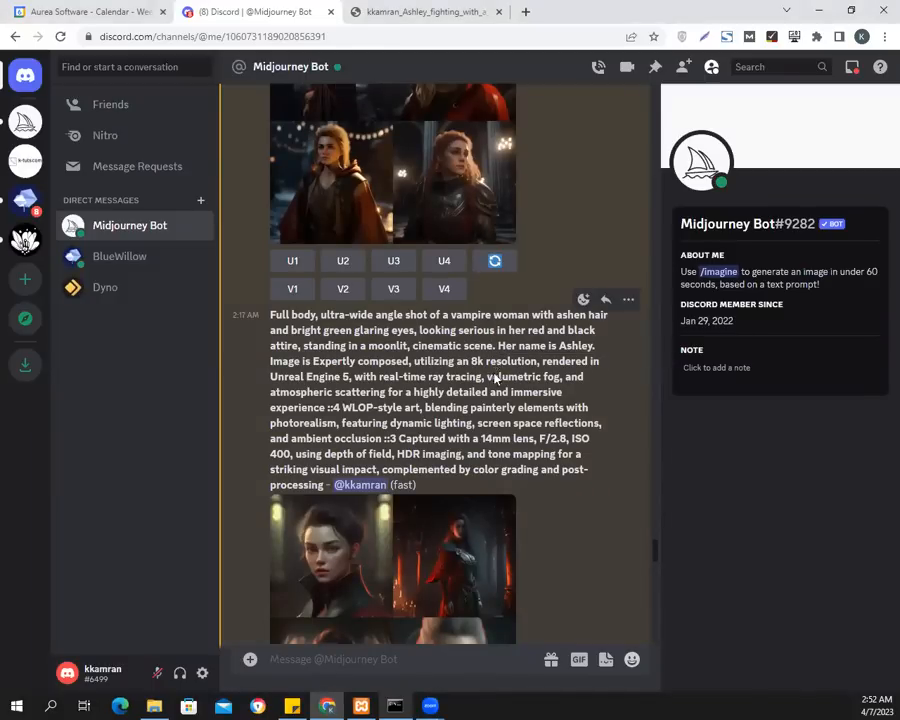
scroll(494, 375, down, 1)
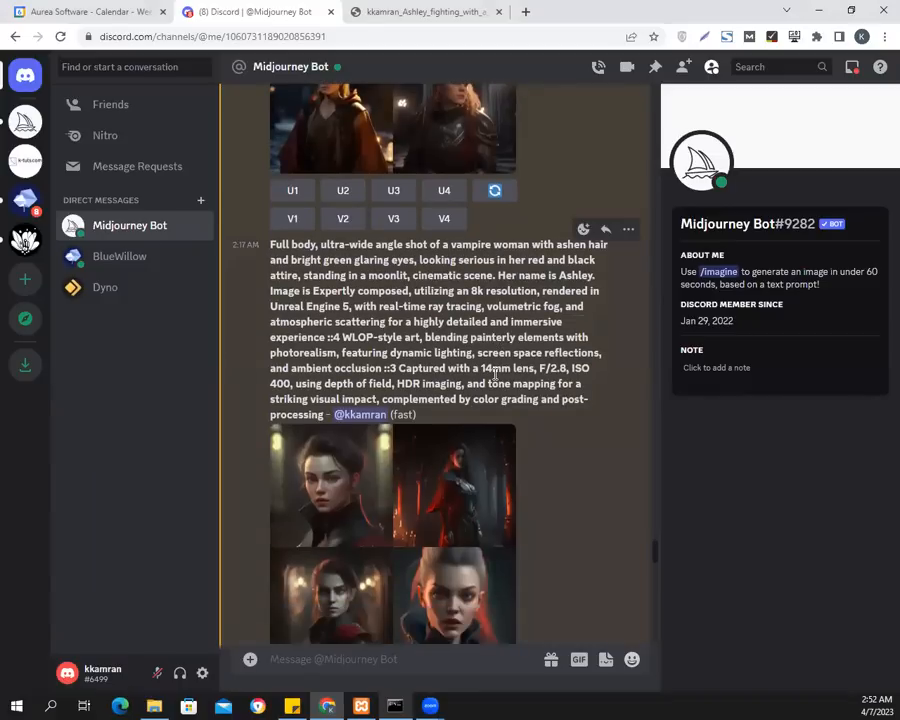
scroll(494, 375, down, 1)
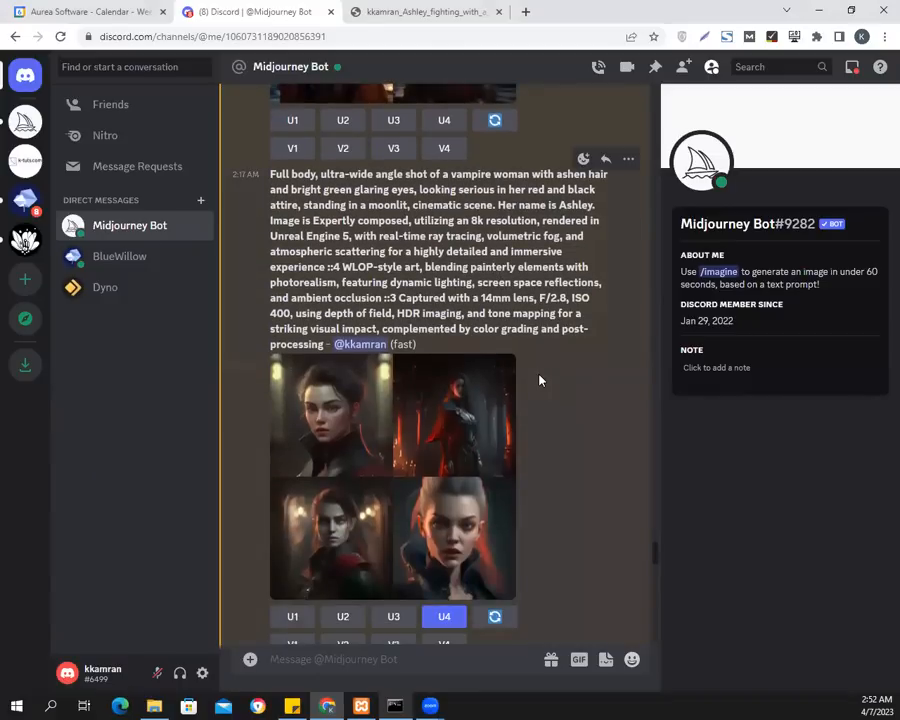
scroll(540, 380, down, 1)
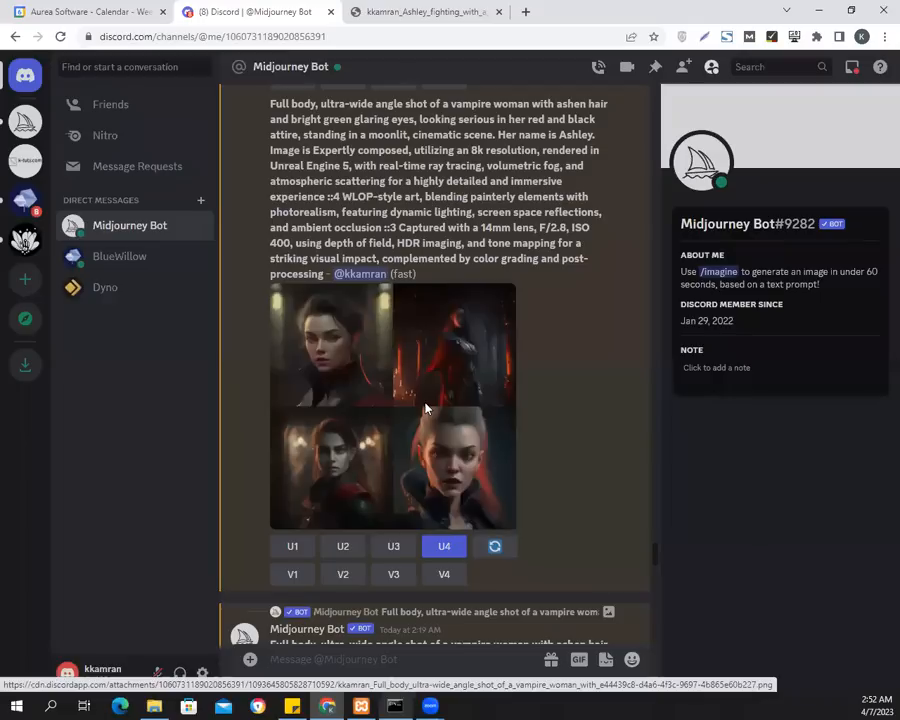
click(426, 410)
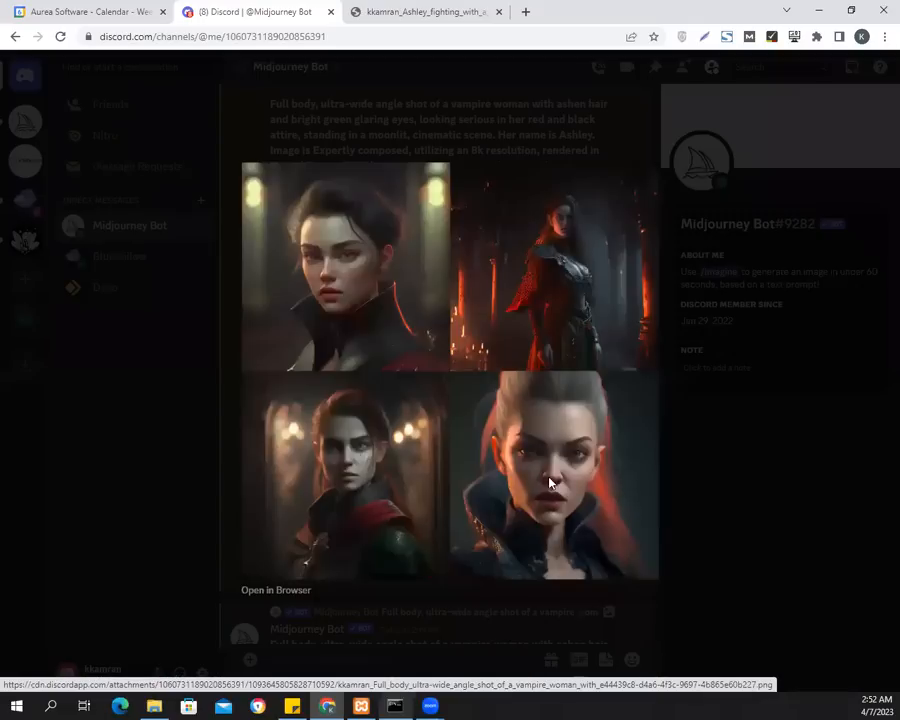
click(699, 470)
View the named character's upscaled portrait enlarged, and look at the sword-fighting image open in the browser before returning to the bot chat.
scroll(432, 427, down, 5)
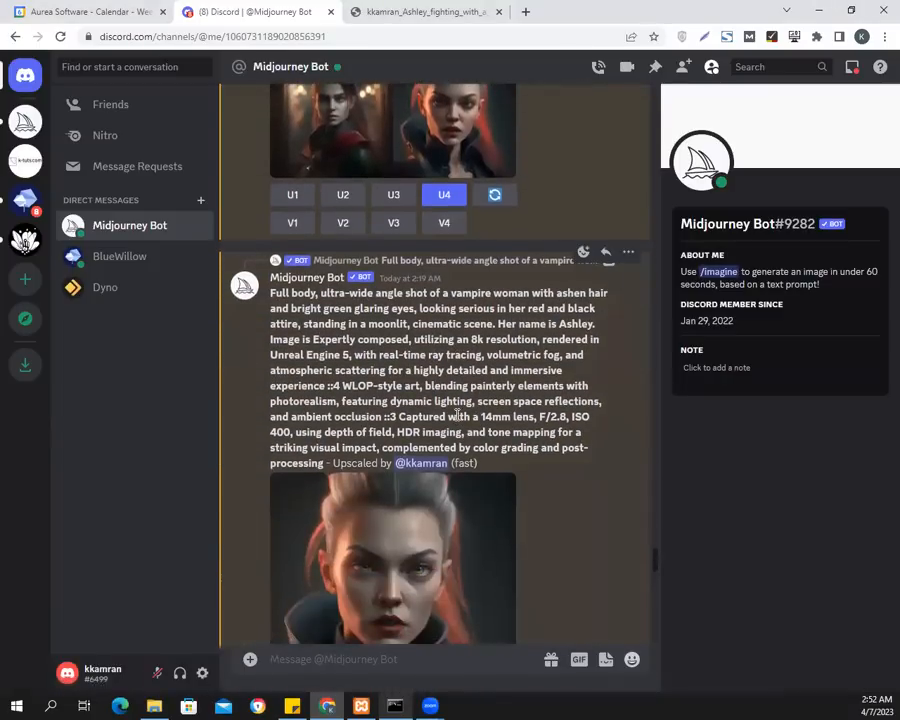
scroll(456, 421, down, 3)
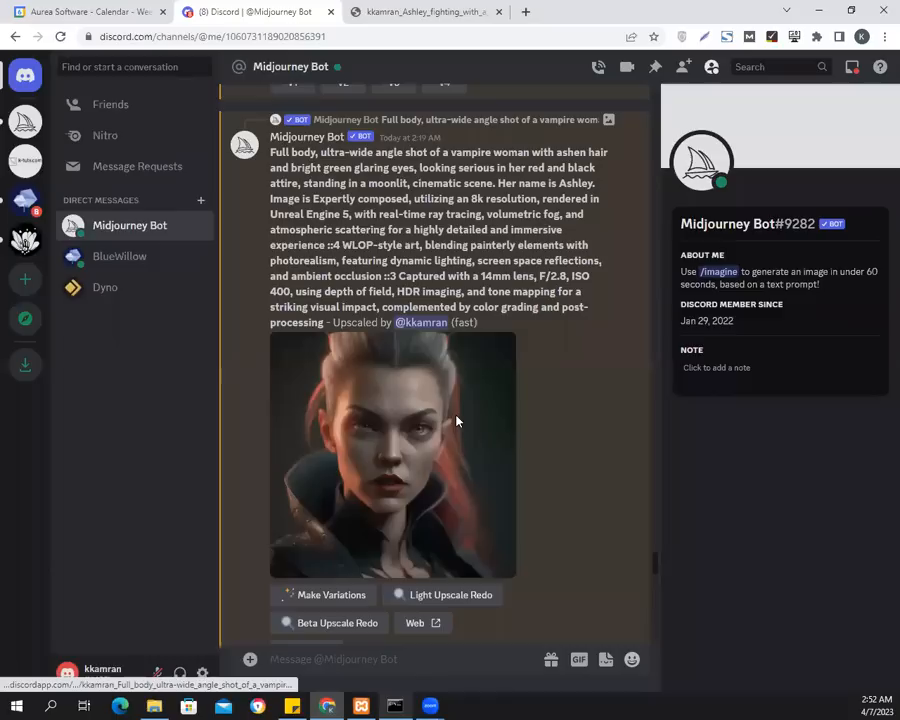
click(456, 422)
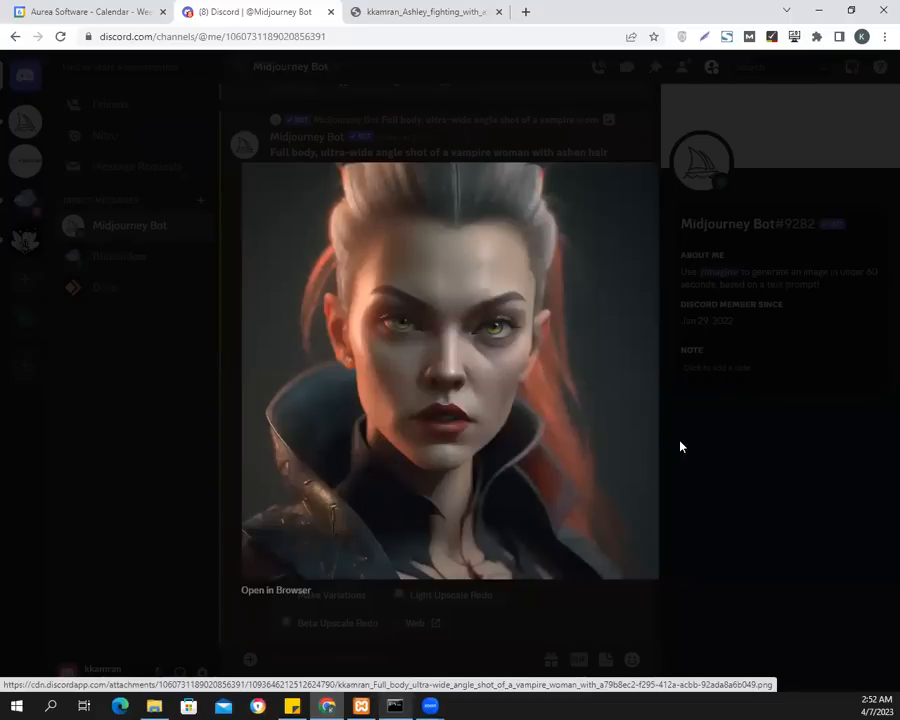
click(737, 532)
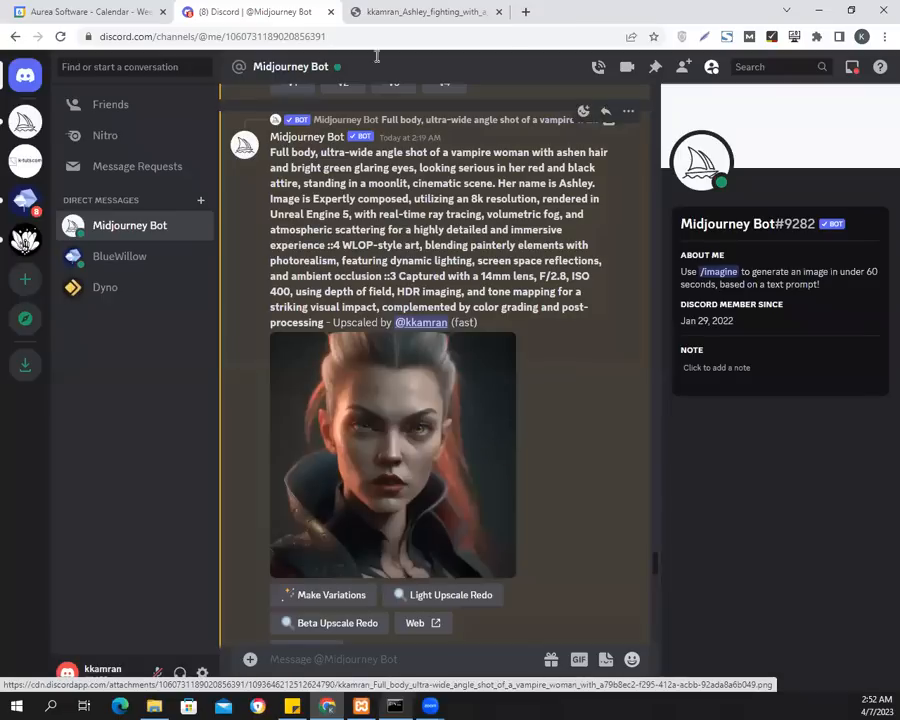
click(396, 18)
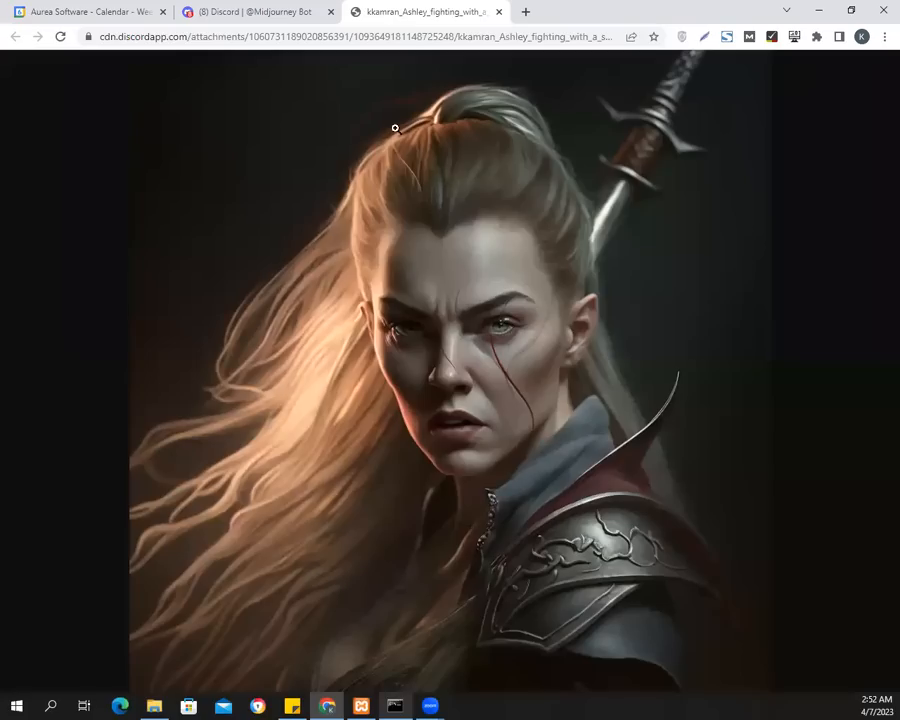
click(243, 11)
Highlight the "side pose" phrase with the character's name in the 2:22 AM prompt that starts with an image link.
scroll(556, 384, down, 4)
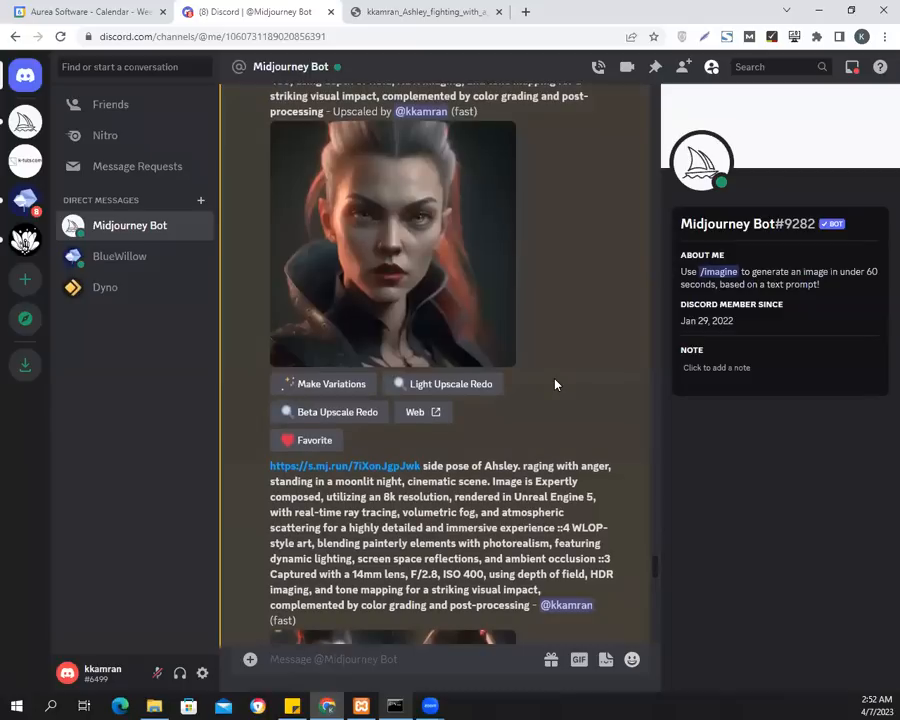
scroll(556, 384, up, 1)
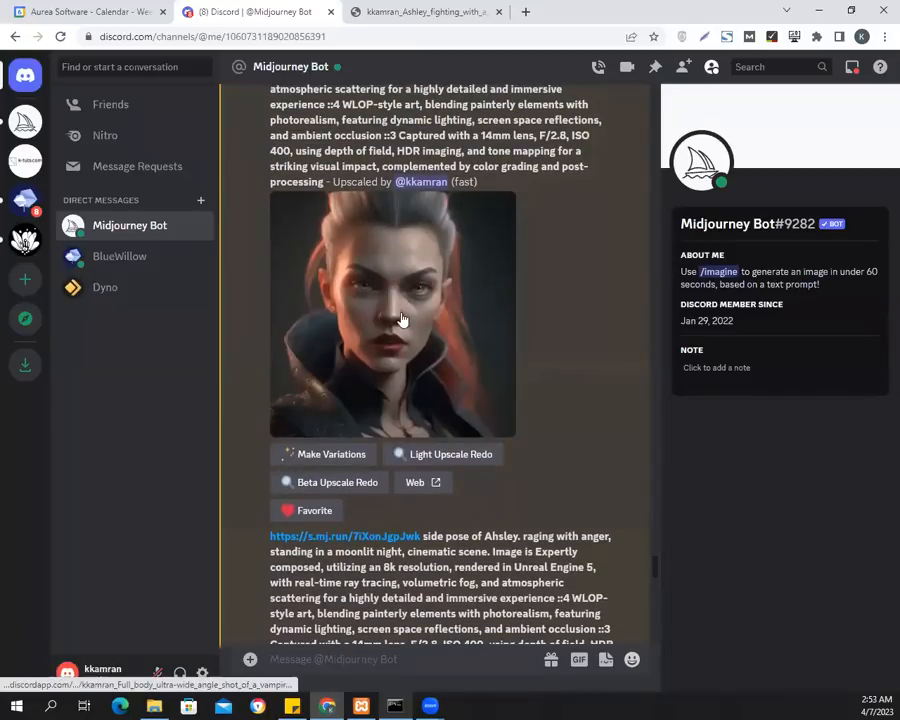
scroll(532, 299, down, 4)
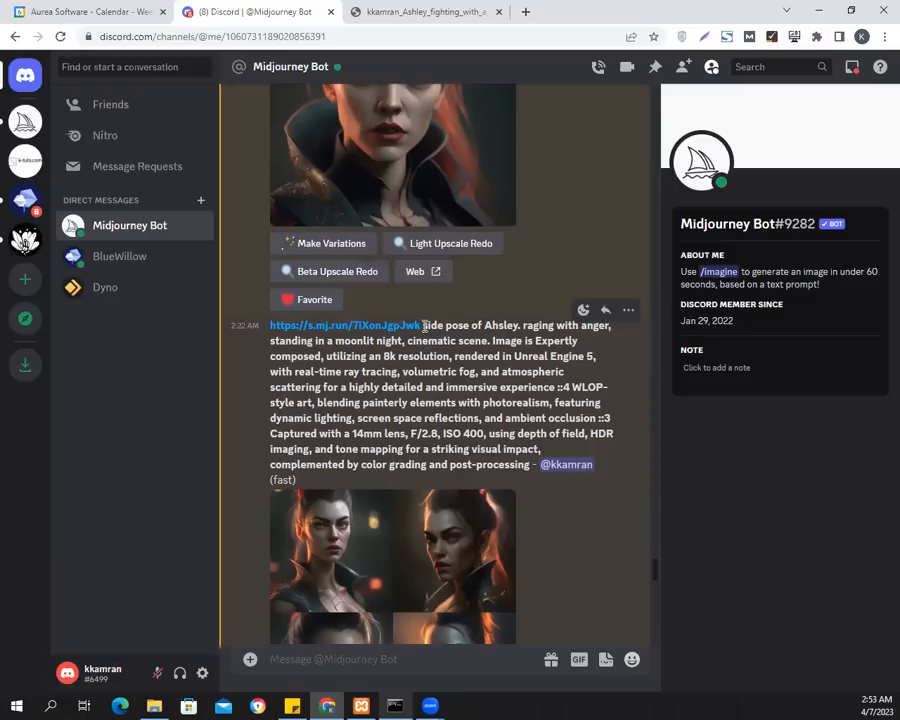
drag(425, 326, 516, 325)
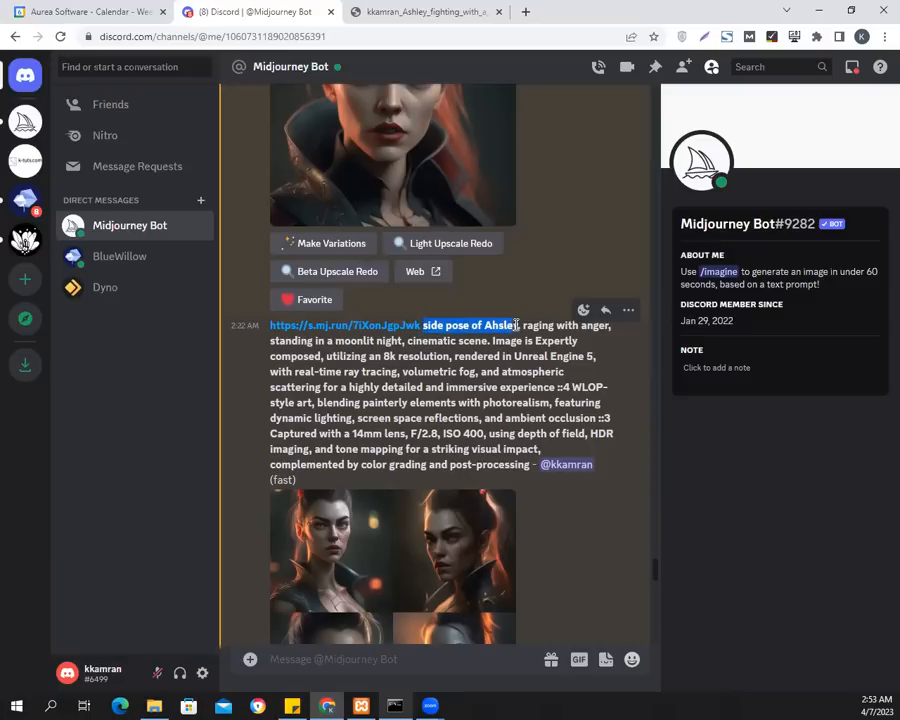
Compare the upscaled reference portrait with the four-image grid generated from the side pose prompt.
scroll(514, 325, up, 3)
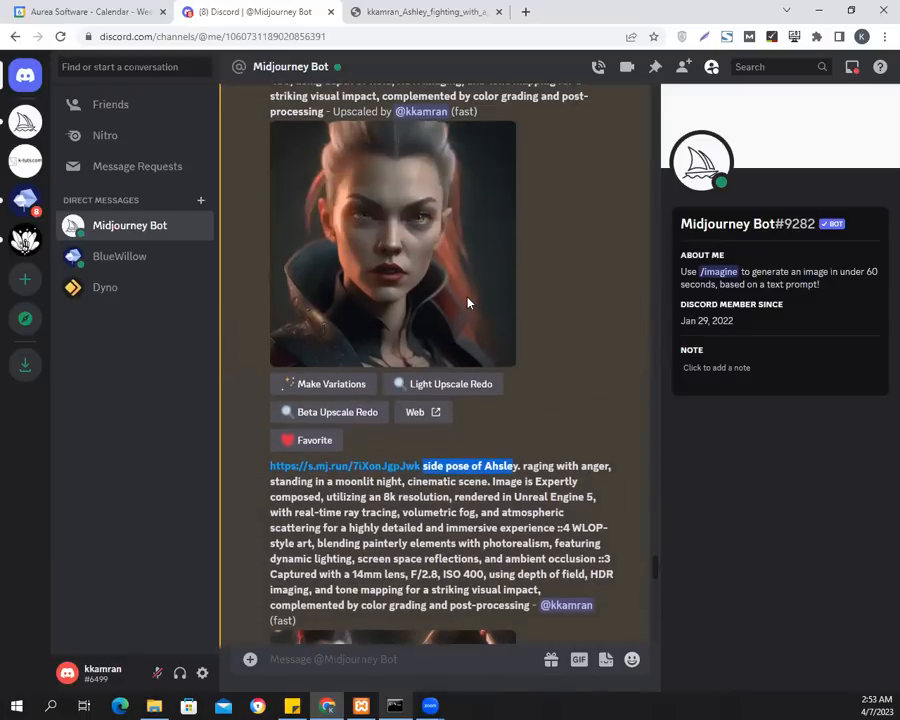
scroll(456, 300, down, 2)
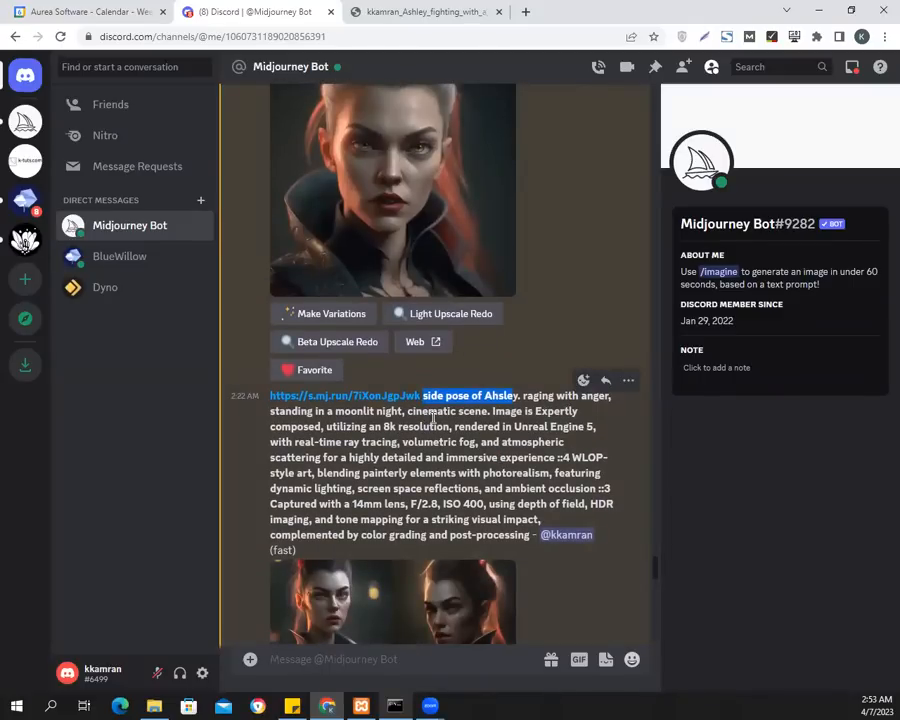
scroll(455, 428, down, 1)
scroll(455, 428, down, 1)
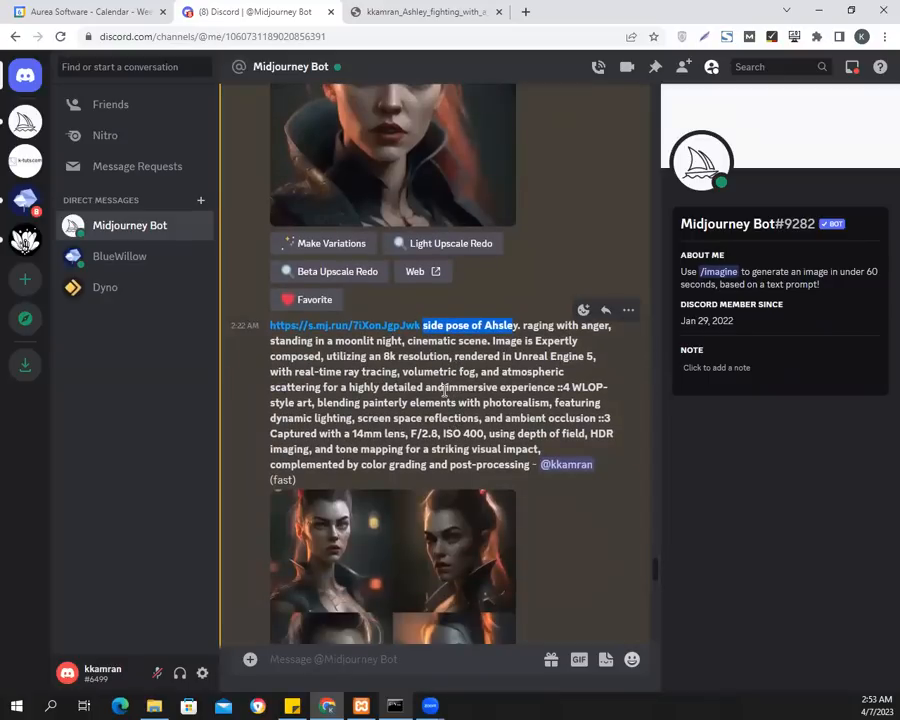
scroll(430, 380, down, 1)
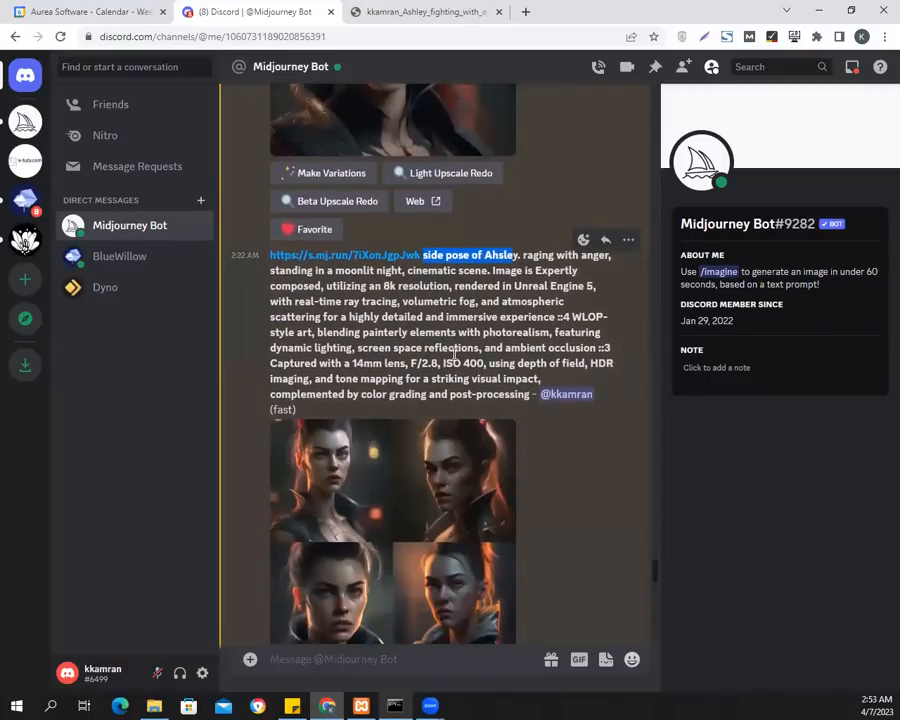
scroll(455, 356, down, 1)
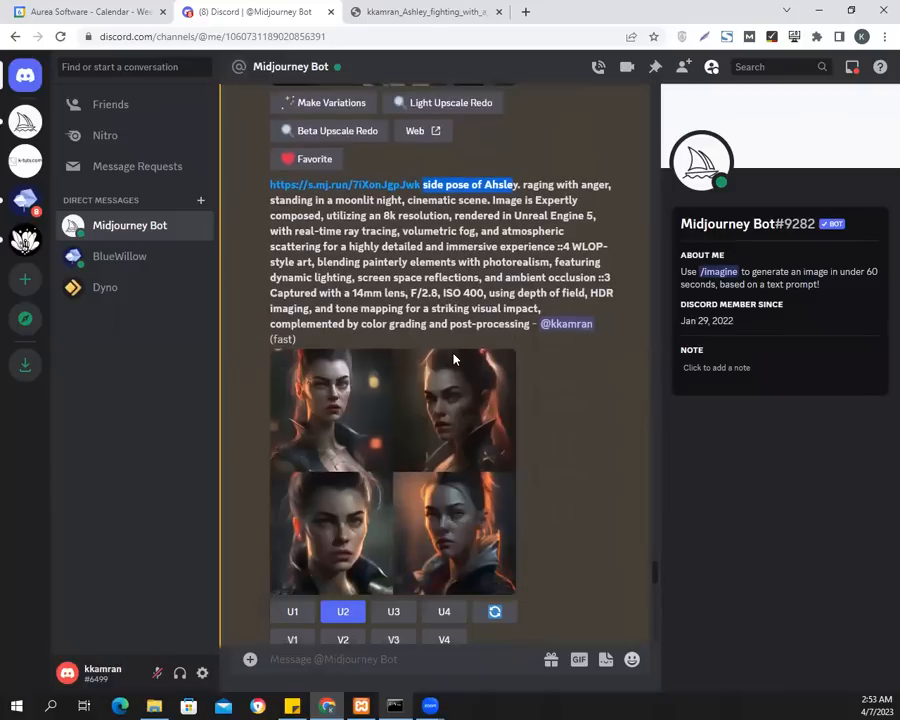
View the side pose prompt's four-image grid enlarged, and close the preview after viewing.
scroll(400, 362, down, 1)
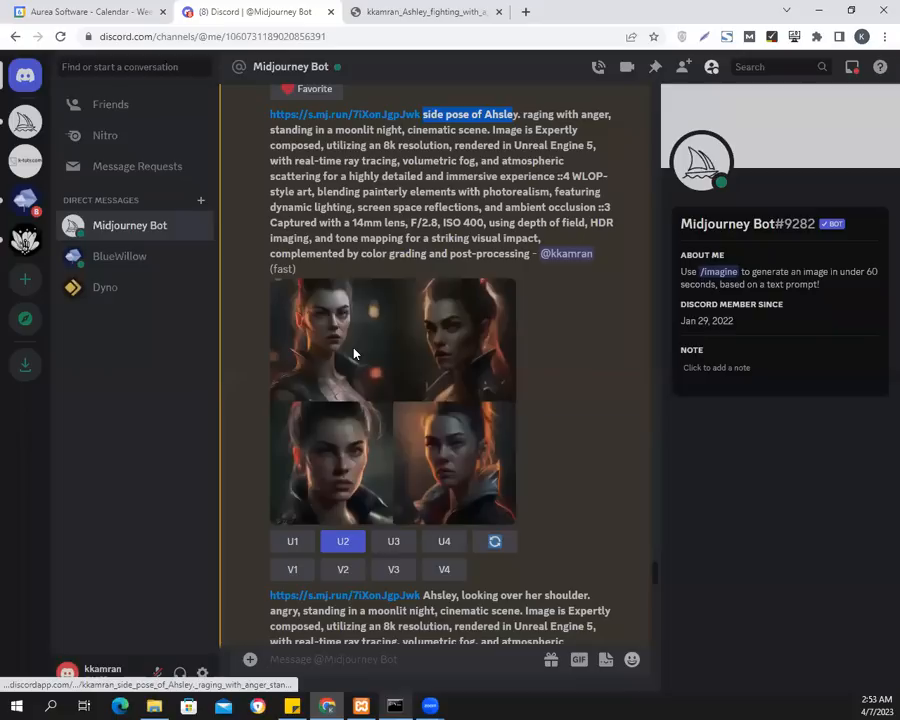
click(353, 353)
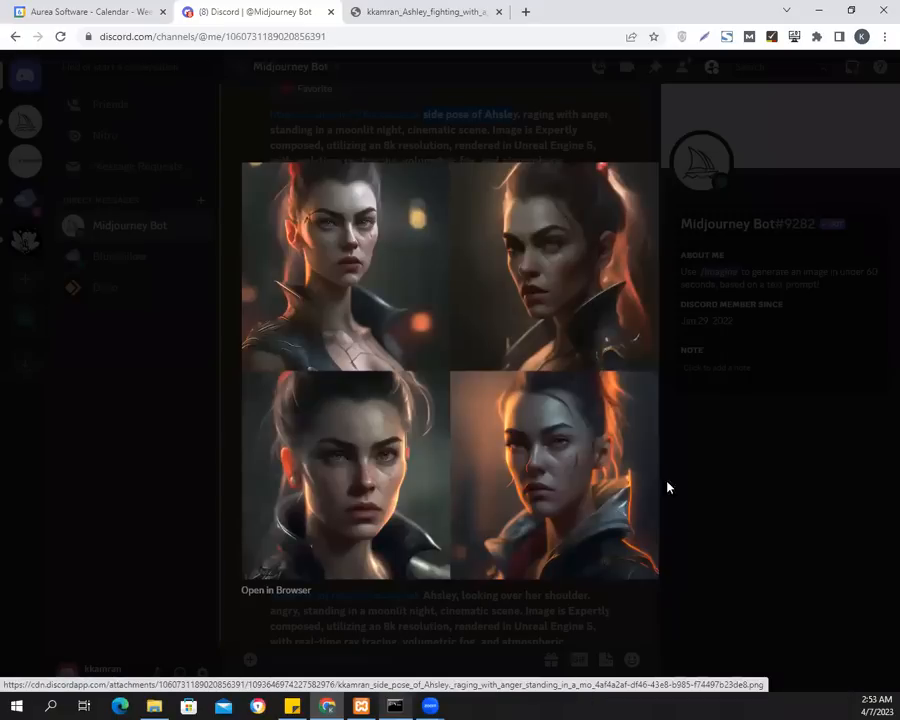
click(705, 496)
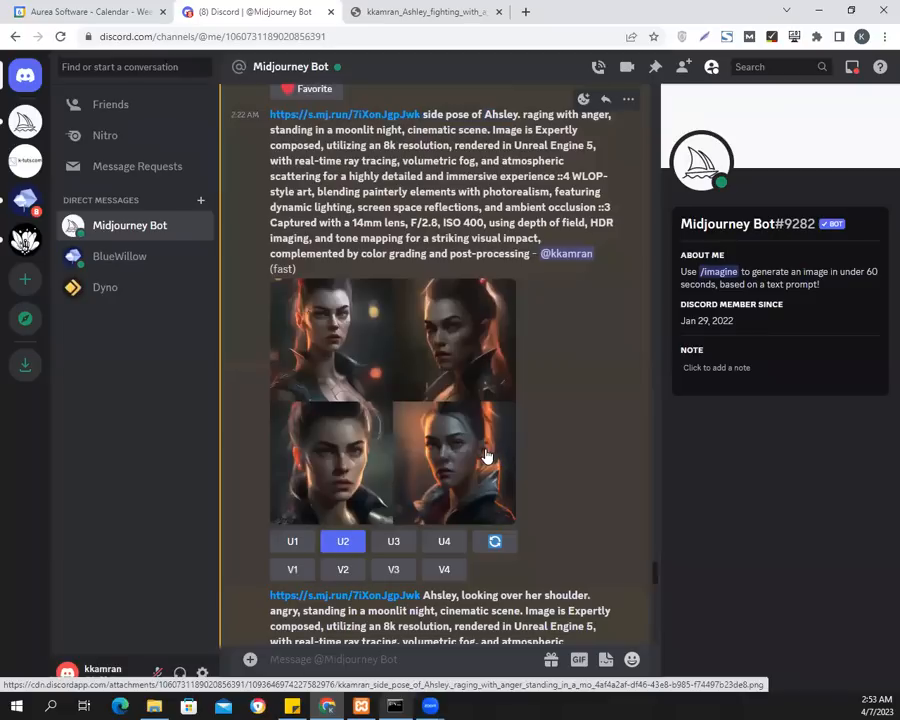
Highlight the 2:24 AM prompt's opening from the character's name through "standing in a moonlit night", and clear the highlight after reading.
scroll(486, 456, down, 4)
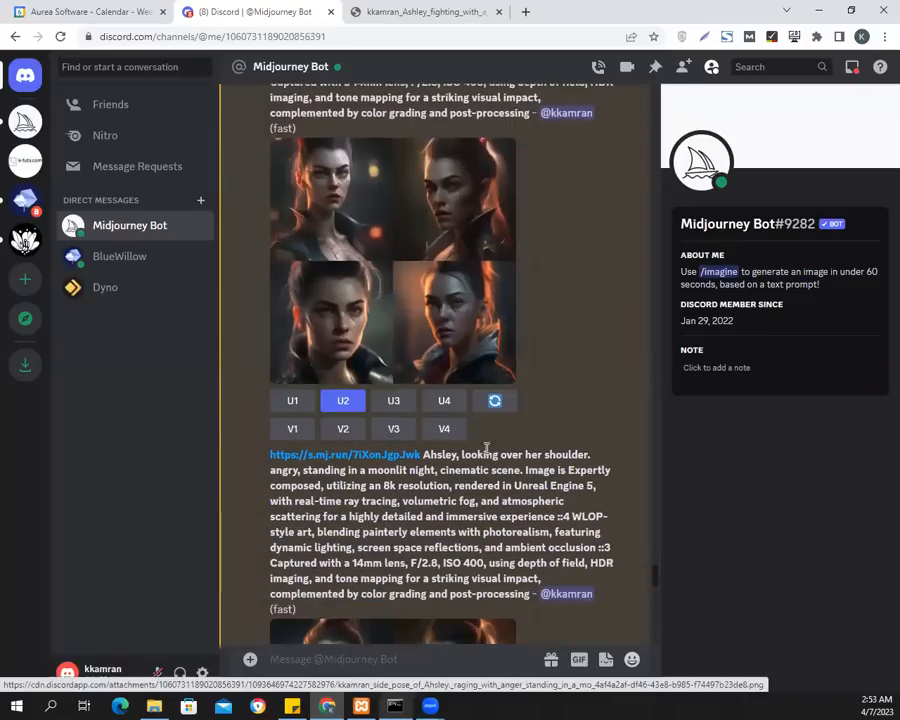
scroll(486, 449, down, 1)
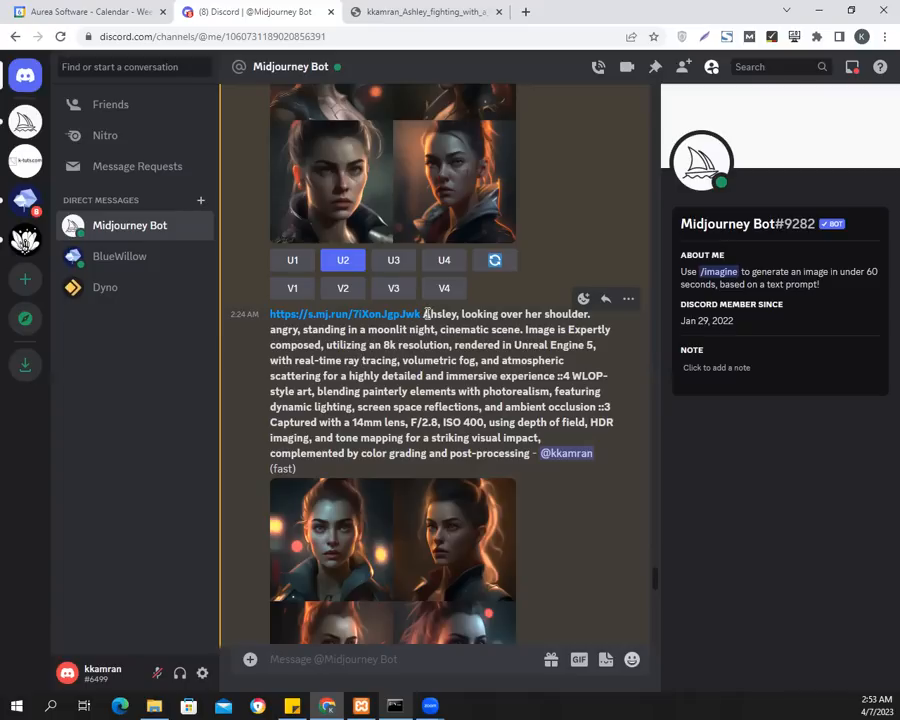
mouse_move(424, 313)
mouse_down()
mouse_move(460, 316)
mouse_move(437, 330)
mouse_up()
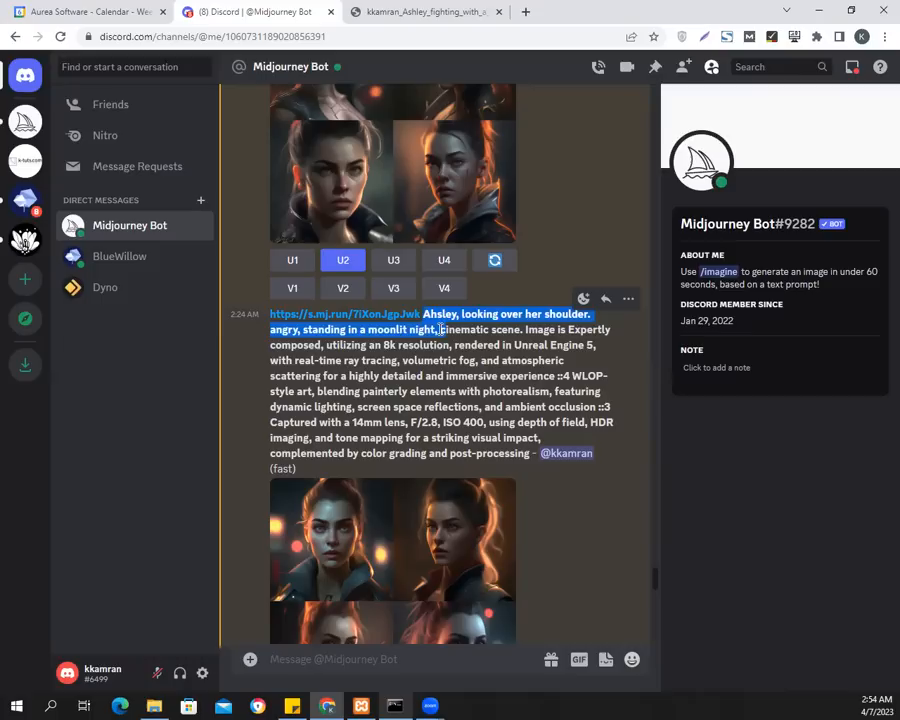
click(473, 378)
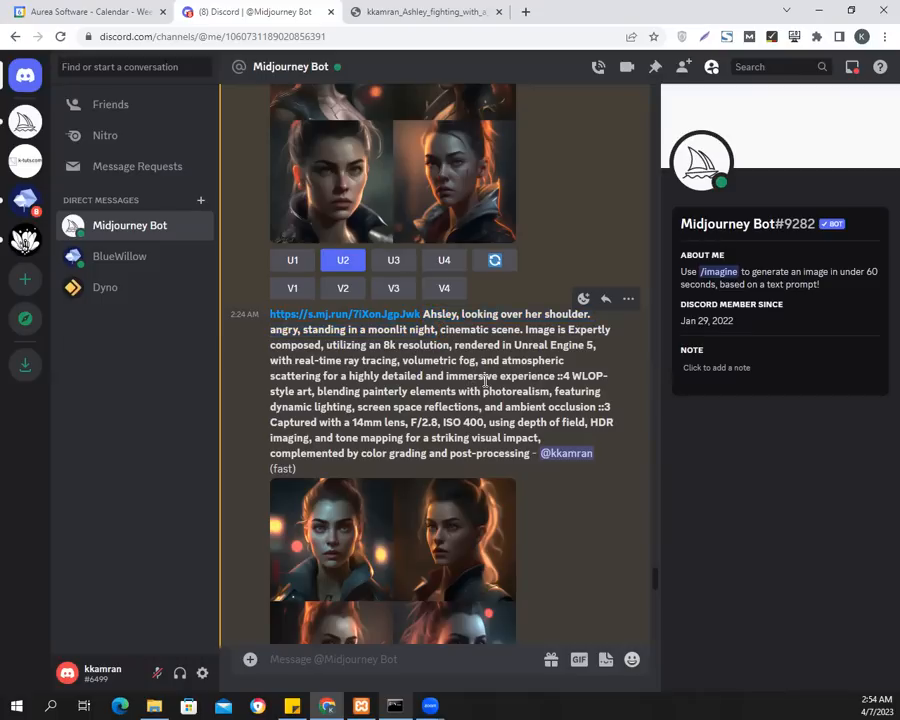
Compare the four-image grid of the "looking over her shoulder" prompt with the side pose grid above it.
scroll(484, 386, down, 3)
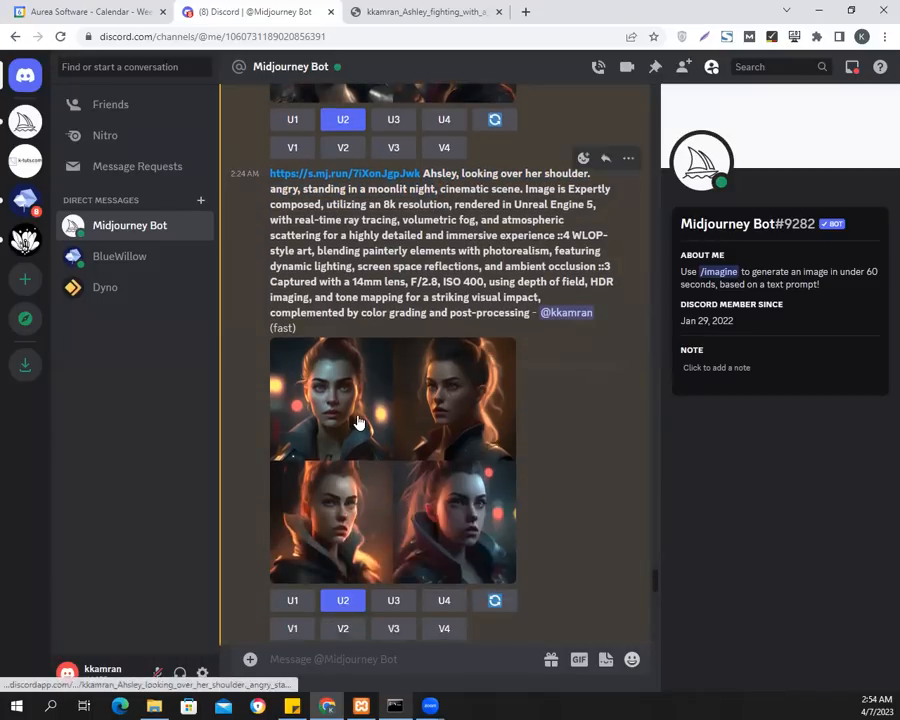
scroll(357, 422, up, 4)
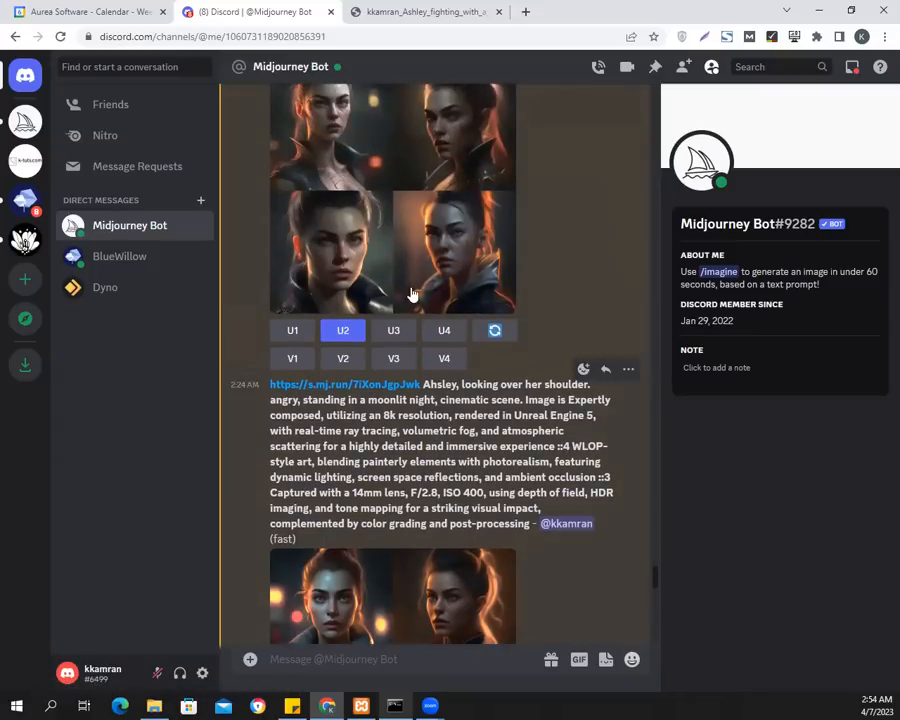
scroll(436, 428, down, 4)
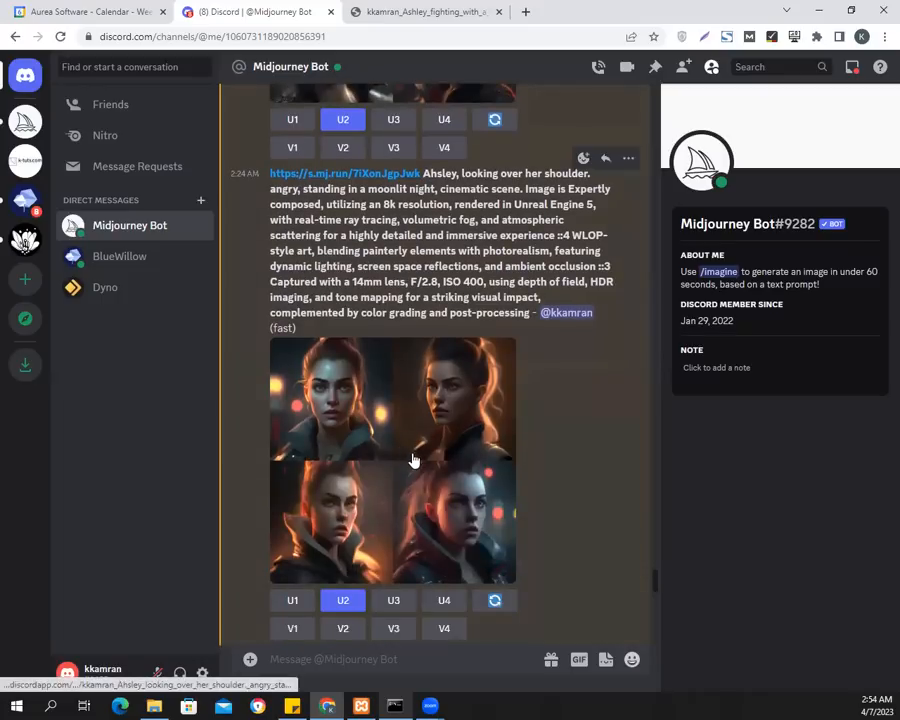
View the upscaled "looking over her shoulder" portrait from 2:26 AM enlarged, and close the preview after viewing.
scroll(410, 455, down, 3)
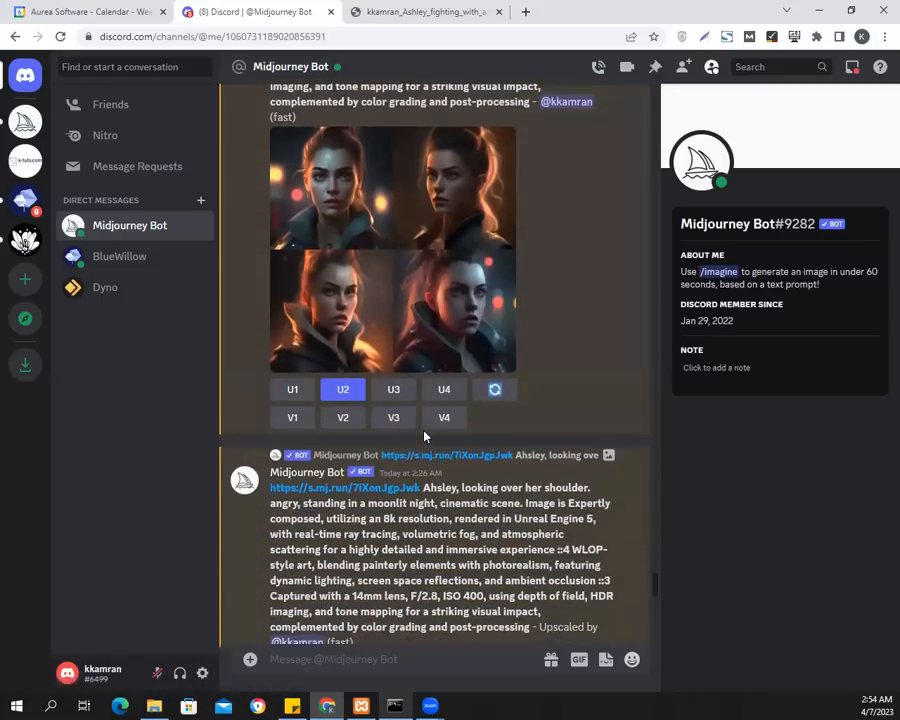
scroll(424, 434, down, 2)
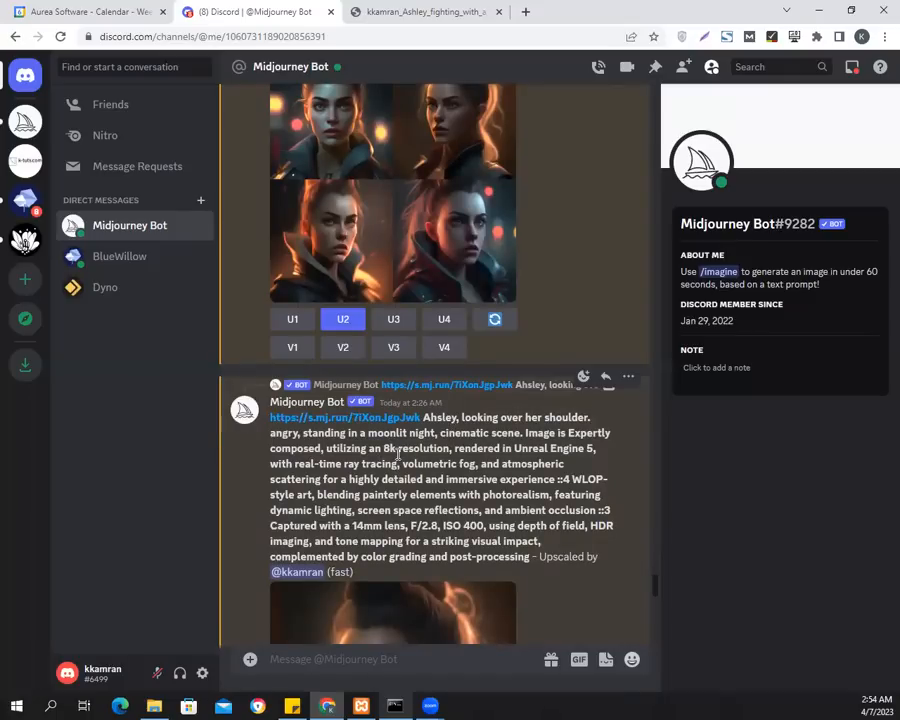
scroll(410, 448, down, 1)
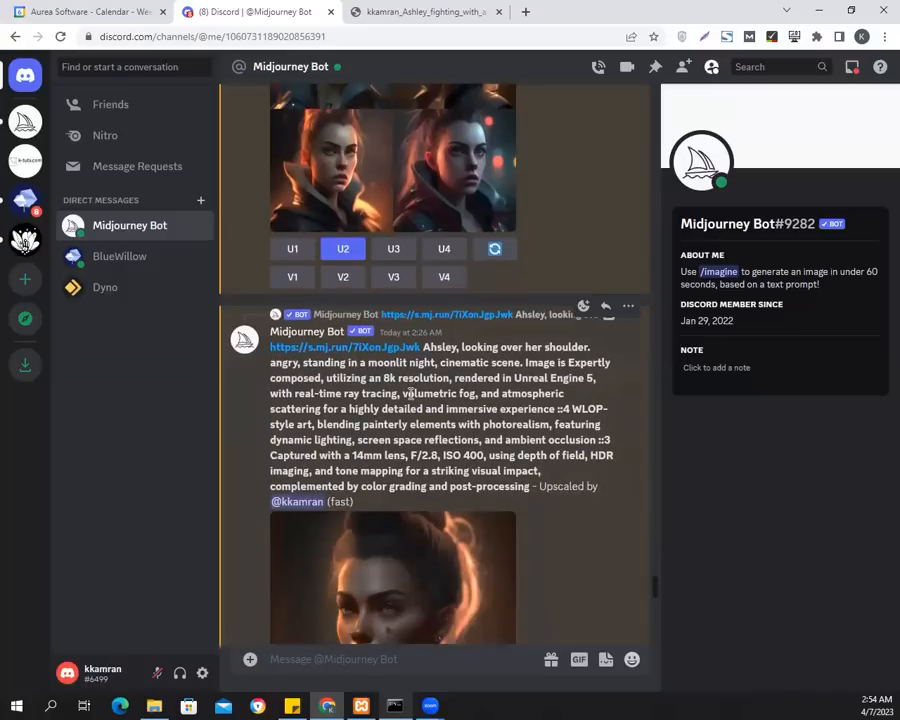
scroll(420, 440, down, 1)
scroll(437, 499, down, 2)
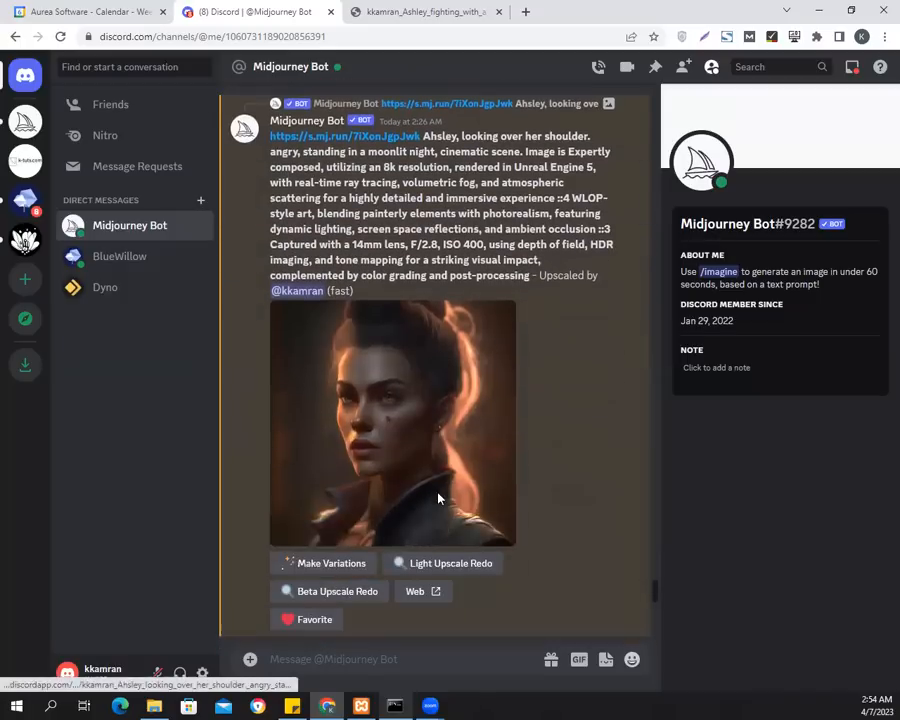
click(393, 427)
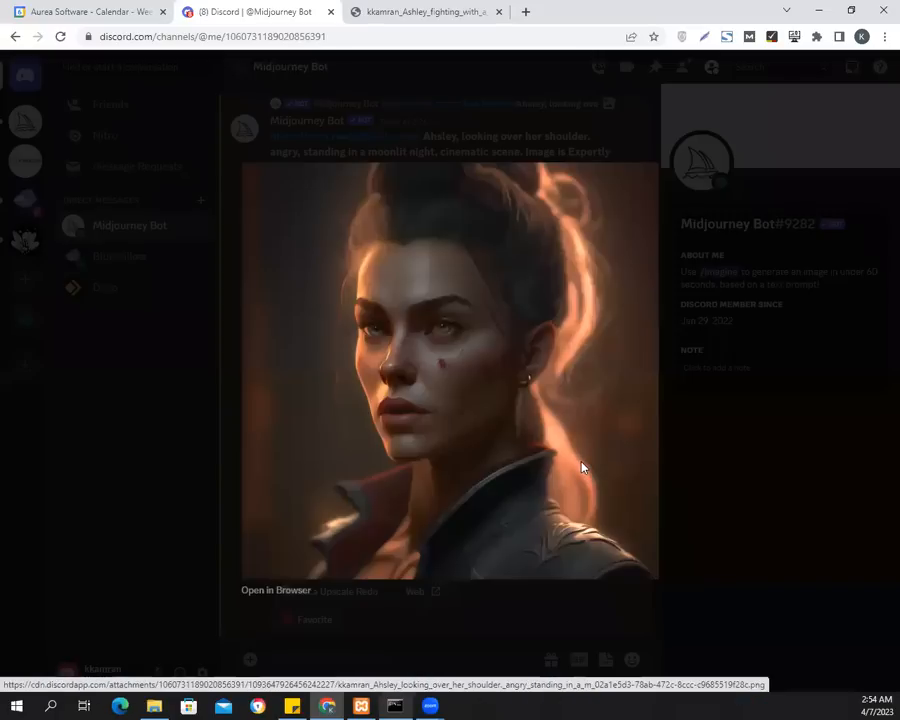
click(686, 492)
Review the 2:27 AM side pose upscale's prompt and view its portrait enlarged, closing the preview after viewing.
scroll(514, 474, down, 3)
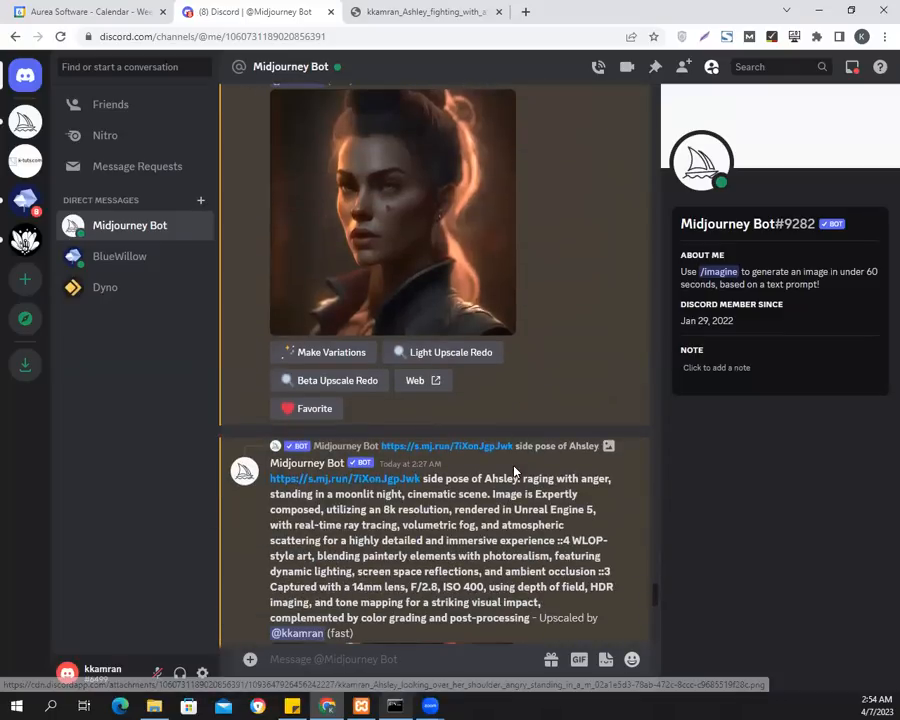
scroll(514, 474, down, 3)
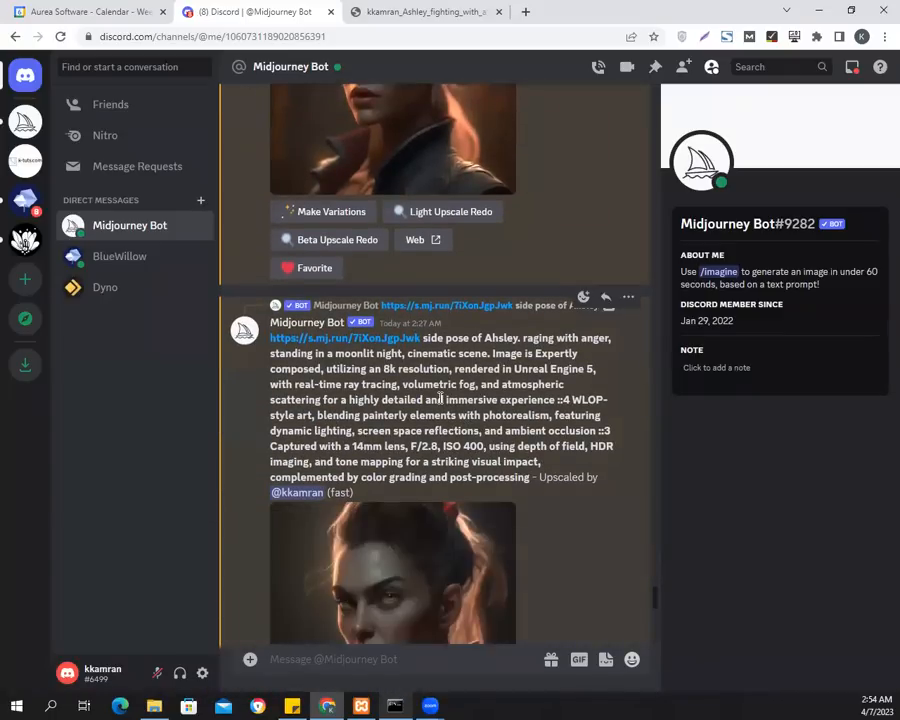
scroll(440, 397, down, 2)
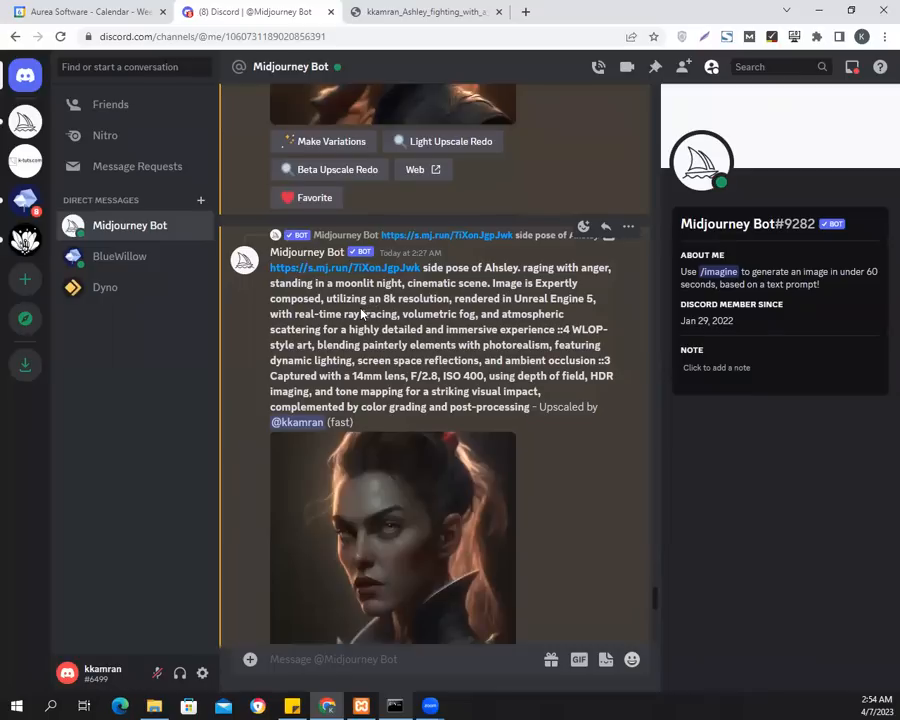
scroll(362, 314, down, 3)
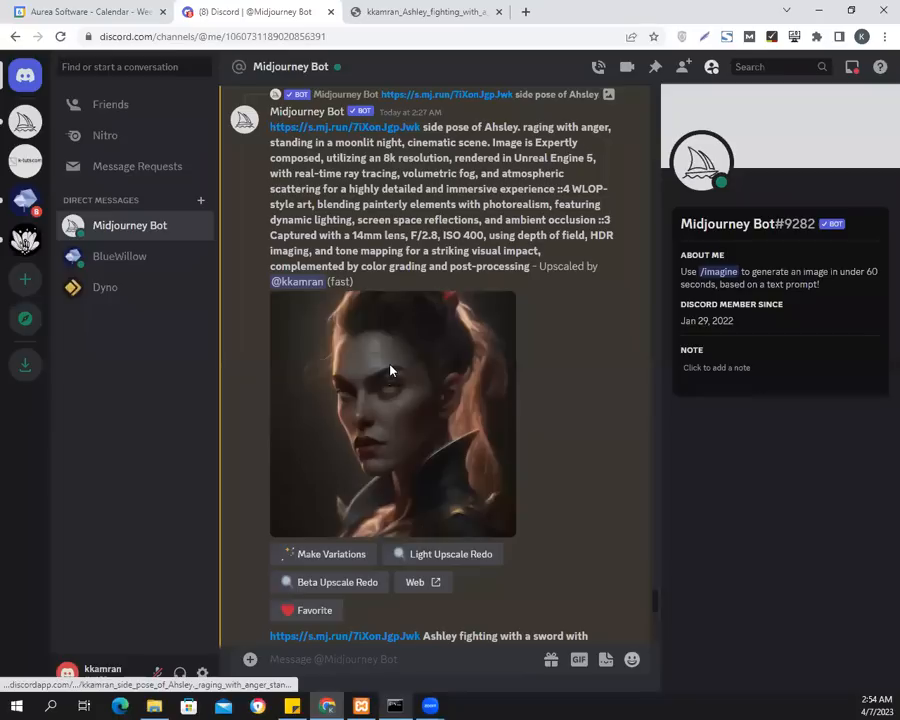
click(390, 370)
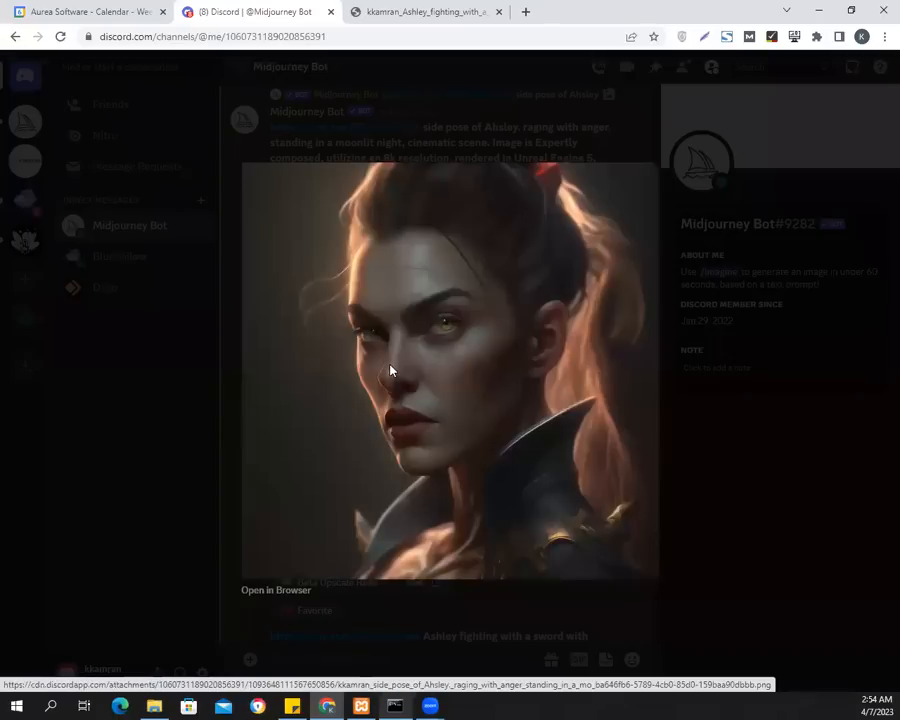
click(697, 518)
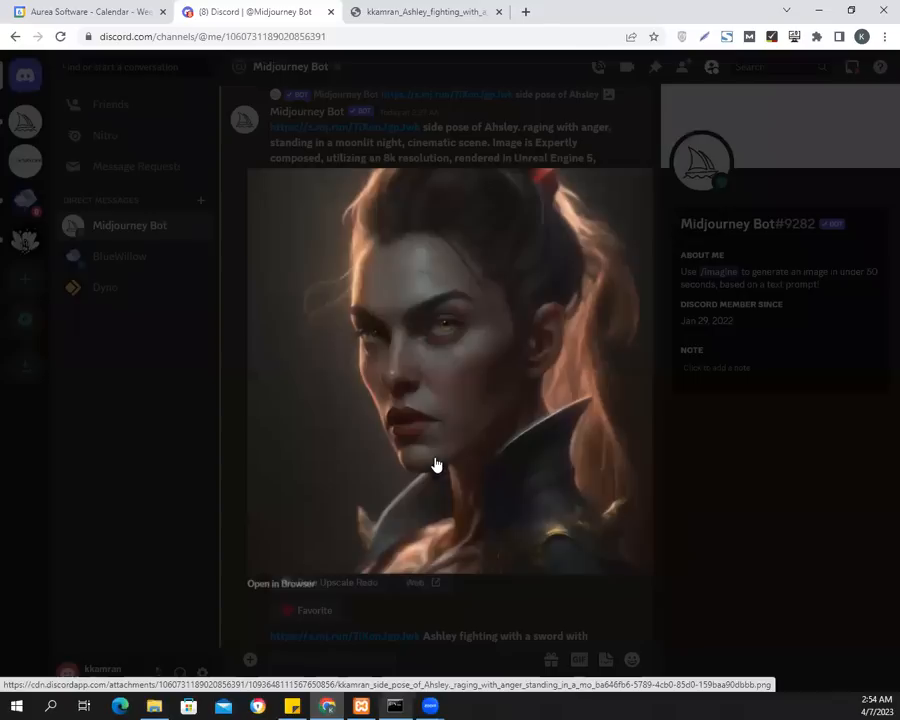
View the four-image grid of the 2:29 AM "fighting with a sword with untied hair" prompt enlarged, closing the preview after viewing.
scroll(436, 464, down, 5)
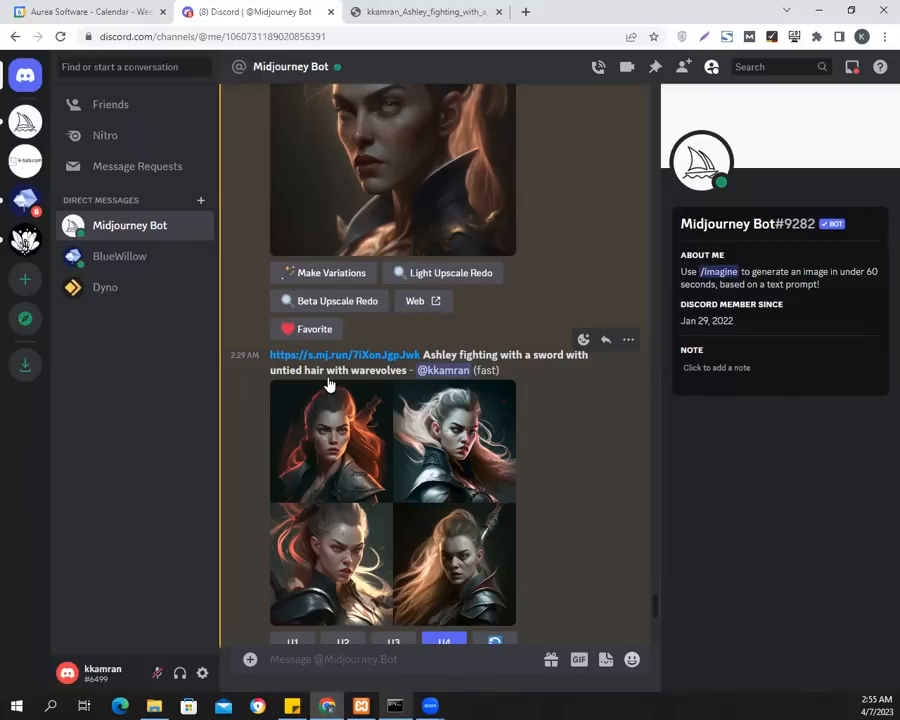
click(449, 551)
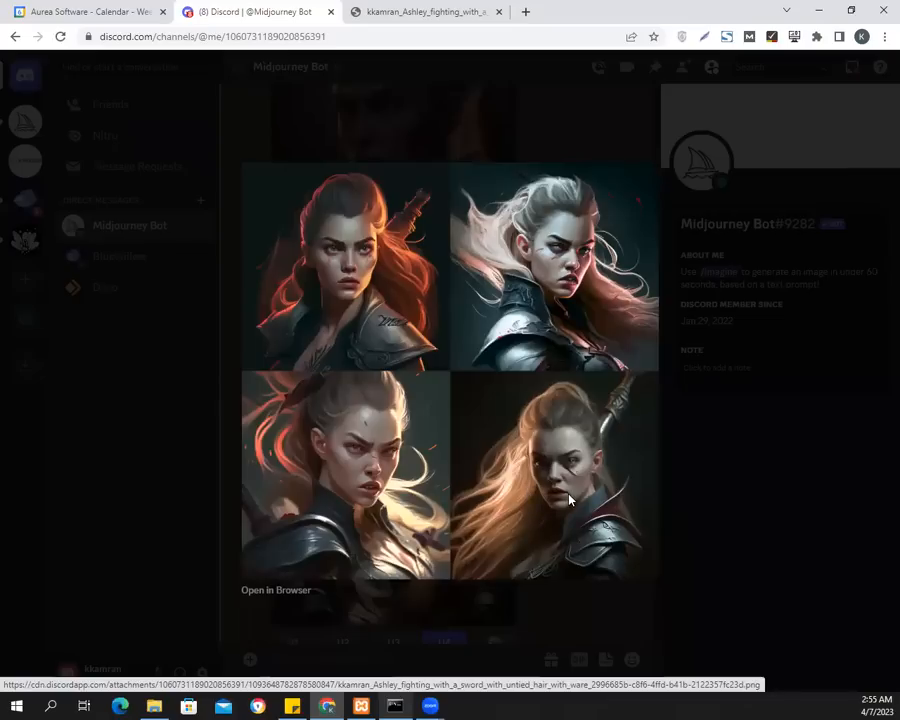
click(715, 532)
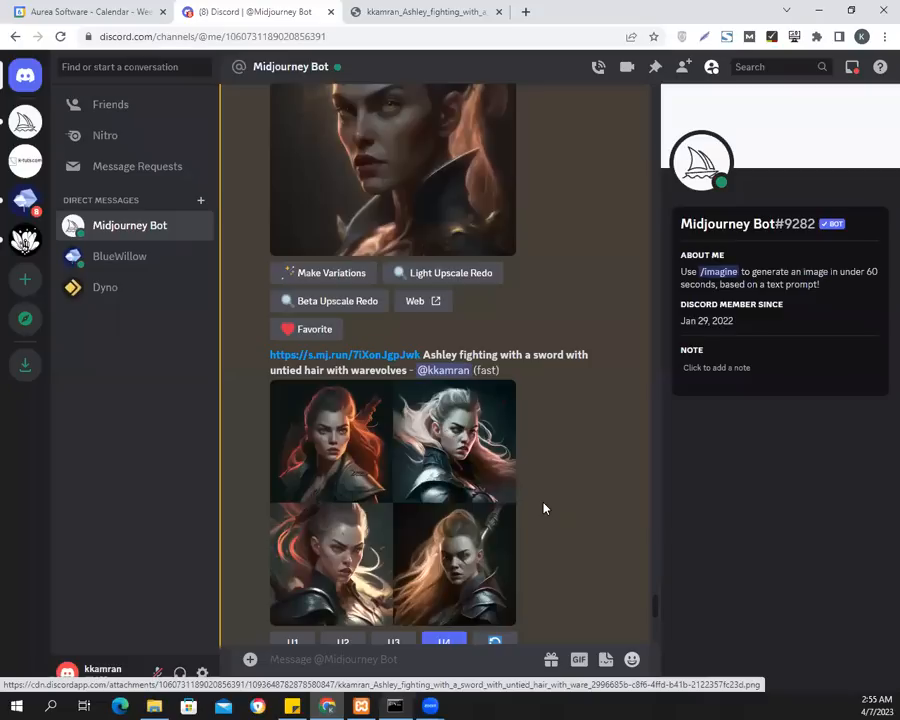
View the upscaled sword-fighting portrait from 2:31 AM enlarged, and close the preview after viewing.
scroll(544, 509, down, 3)
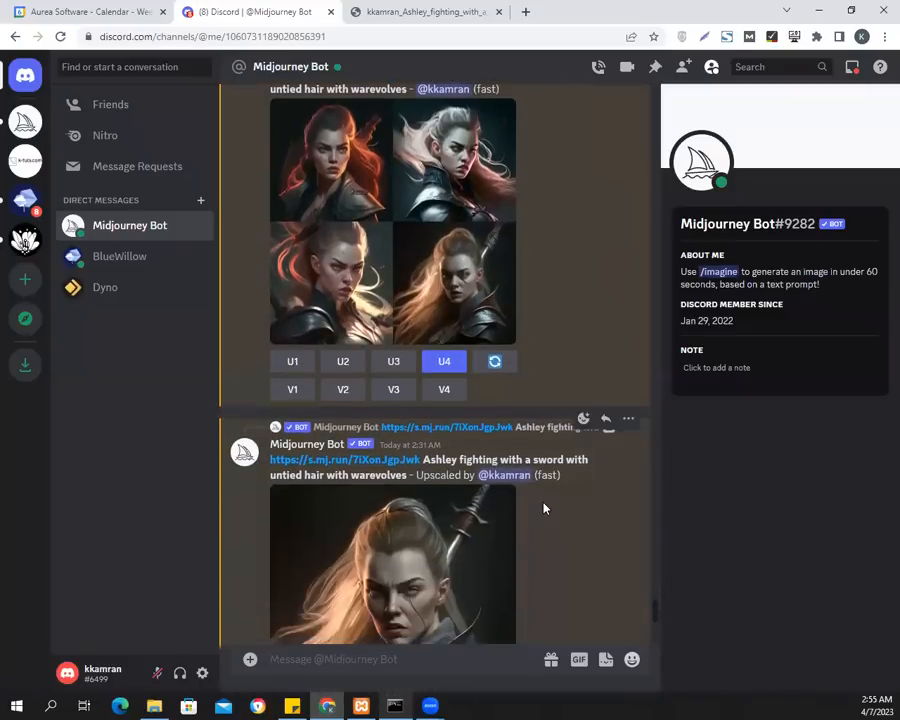
scroll(544, 509, down, 2)
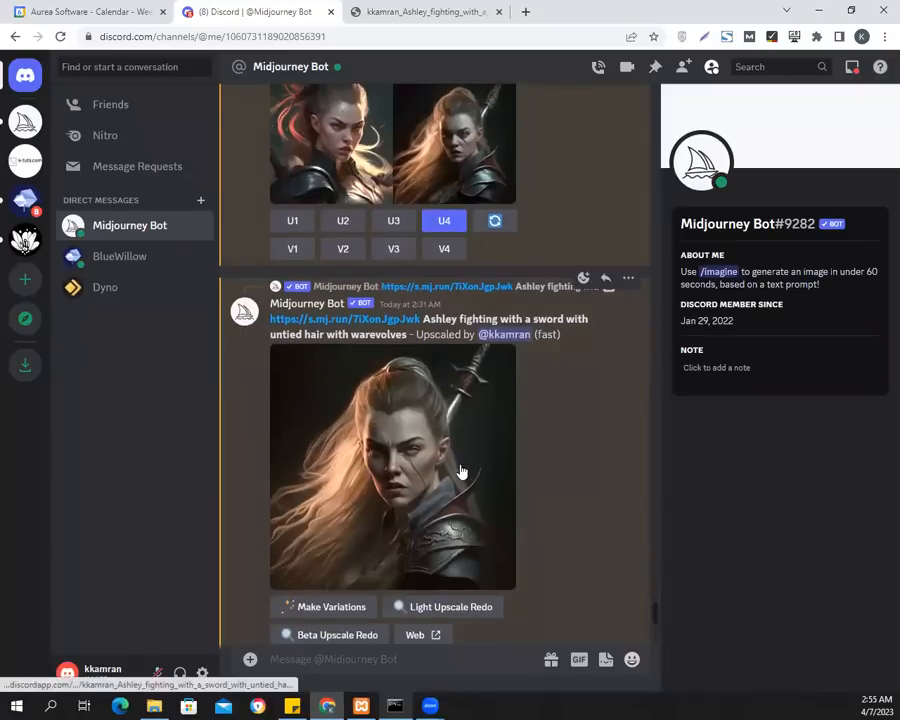
click(395, 463)
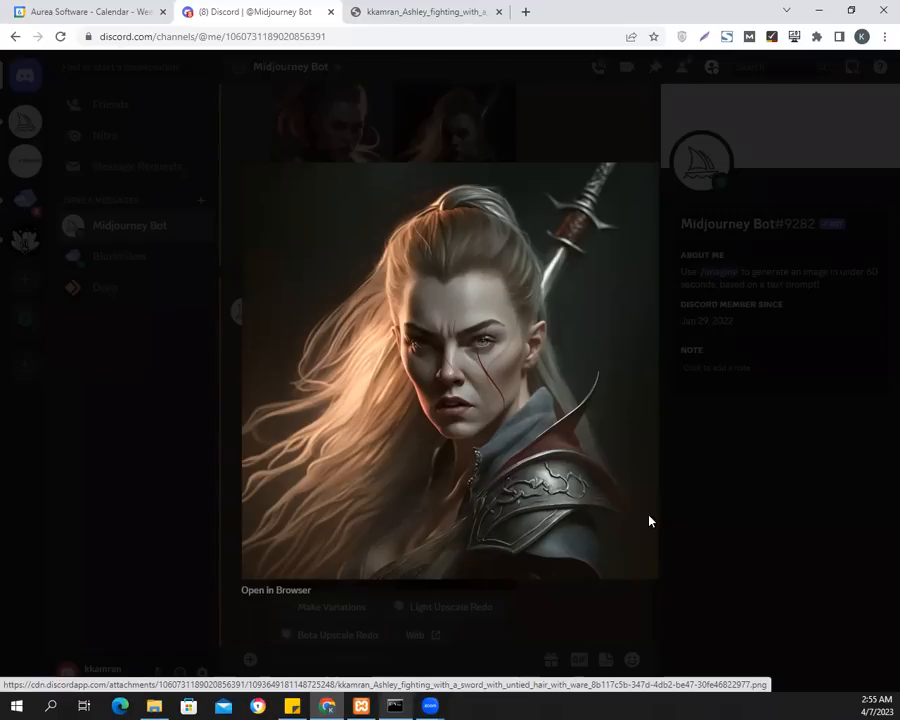
click(683, 525)
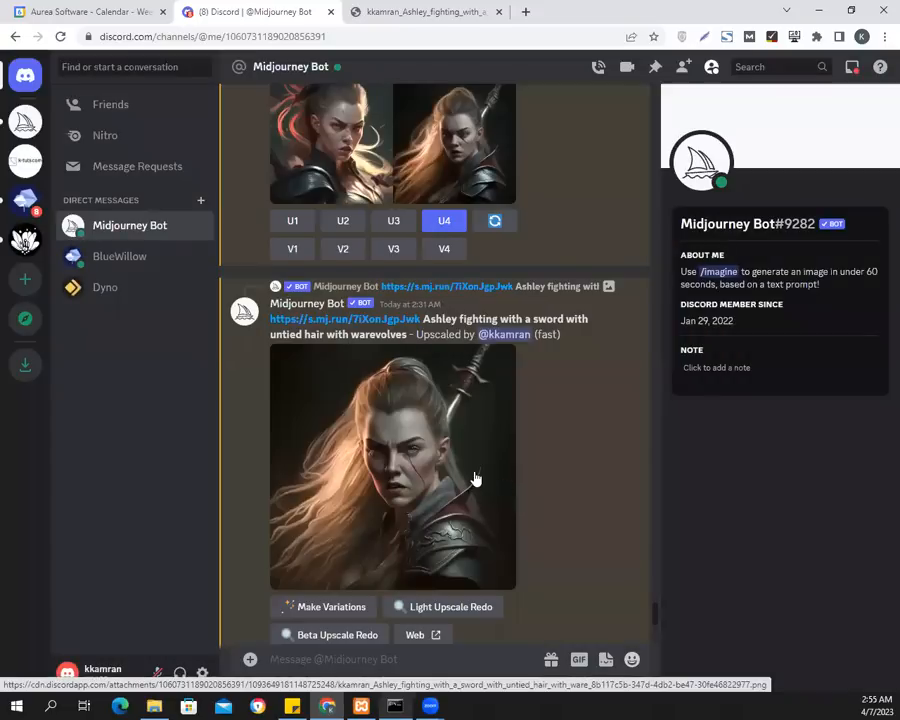
View the four-image grid of the "with a sword in her hand --v 5" prompt enlarged, closing the preview after viewing.
scroll(476, 476, down, 4)
scroll(476, 470, down, 3)
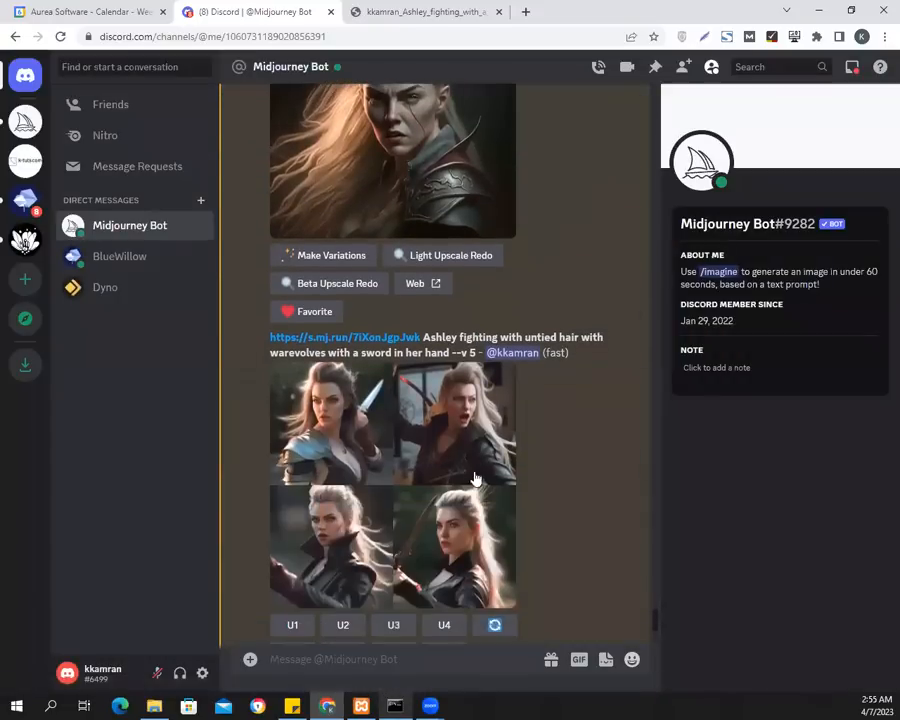
click(404, 444)
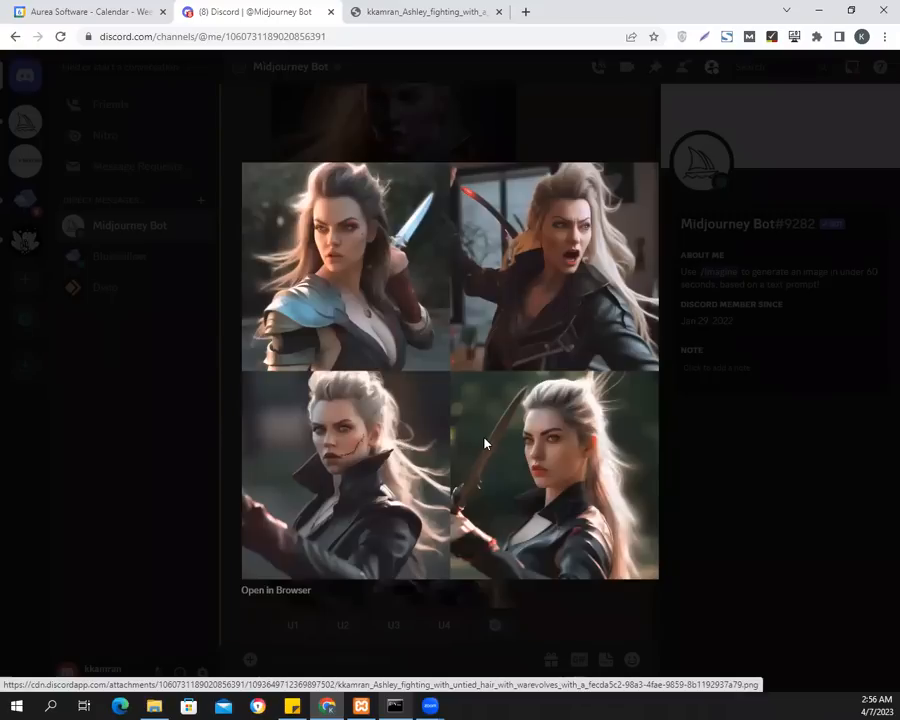
click(687, 487)
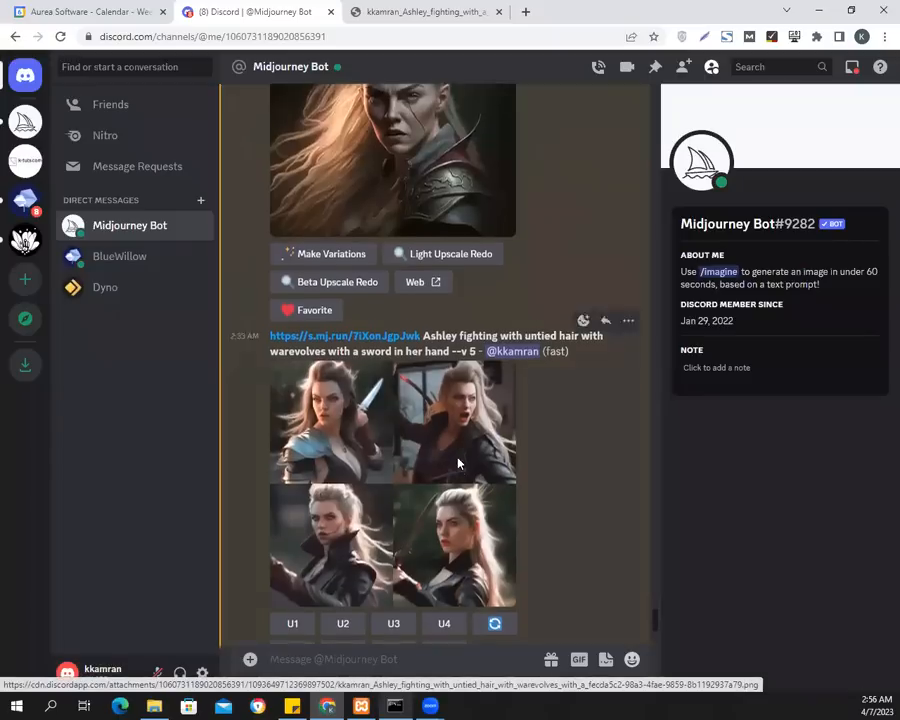
Review the 2:36 AM "raging with anger" --v 5 prompt and view its four-image grid enlarged, closing the preview after viewing.
scroll(458, 463, down, 3)
scroll(458, 463, down, 3)
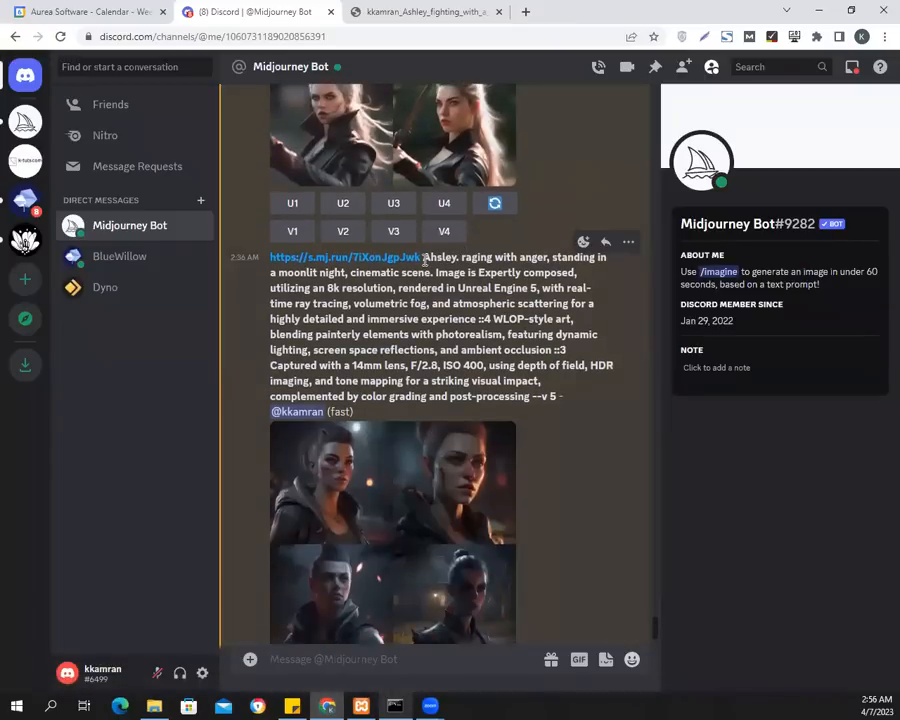
drag(424, 258, 526, 386)
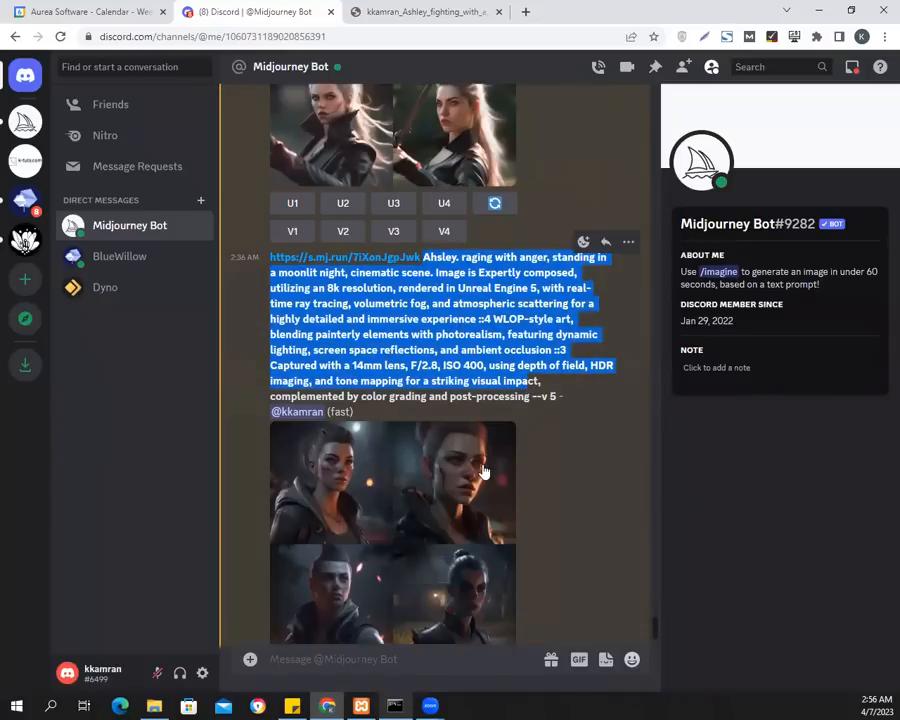
scroll(482, 468, down, 2)
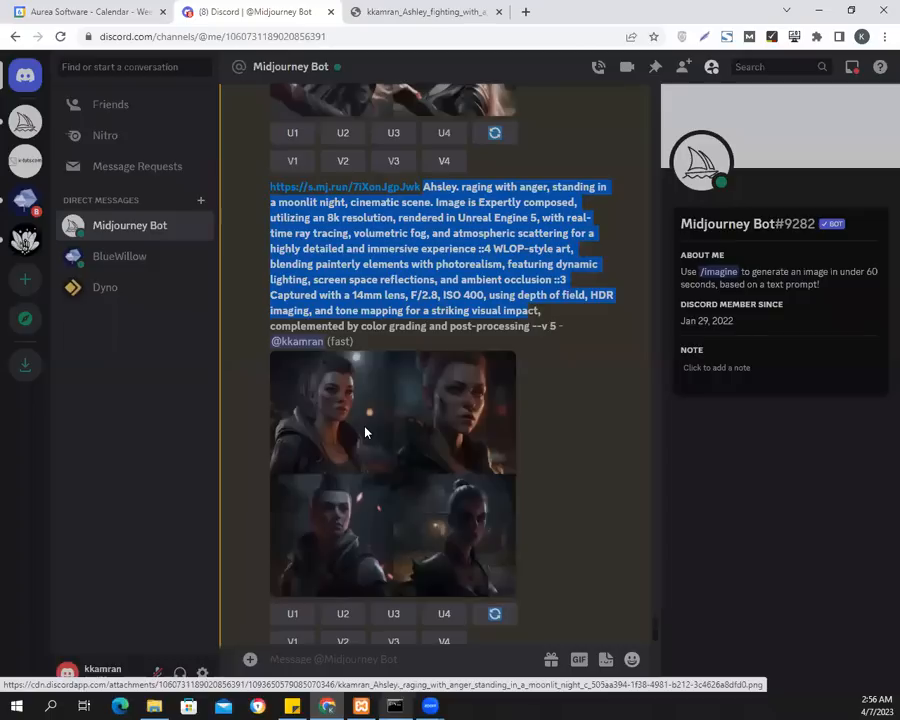
click(365, 432)
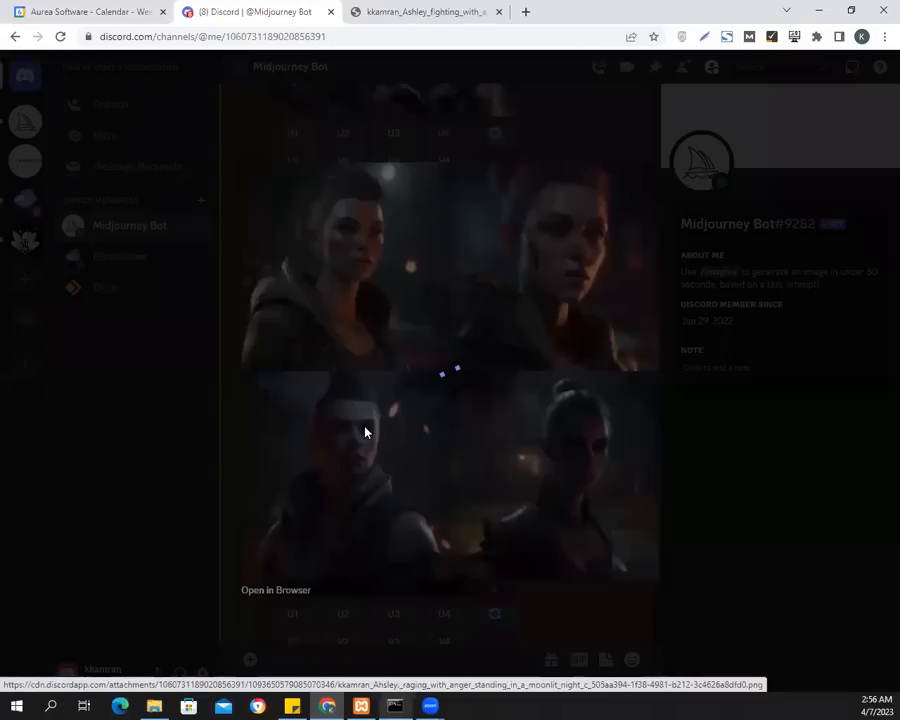
click(720, 529)
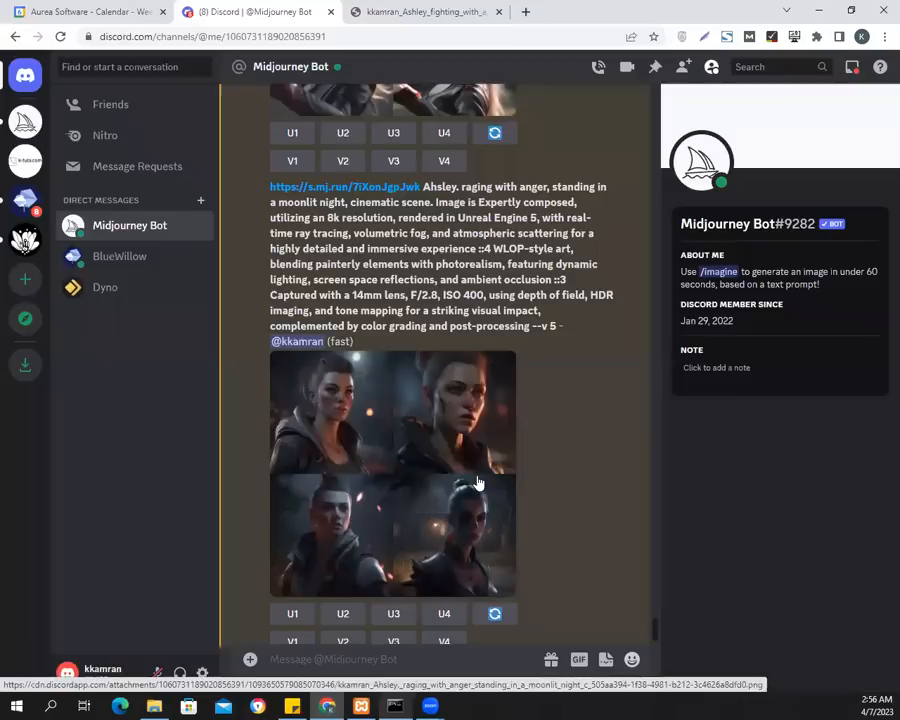
Copy the full text of the 2:17 AM "Full body, ultra-wide angle shot of a vampire woman" prompt from the chat history.
scroll(476, 484, up, 5)
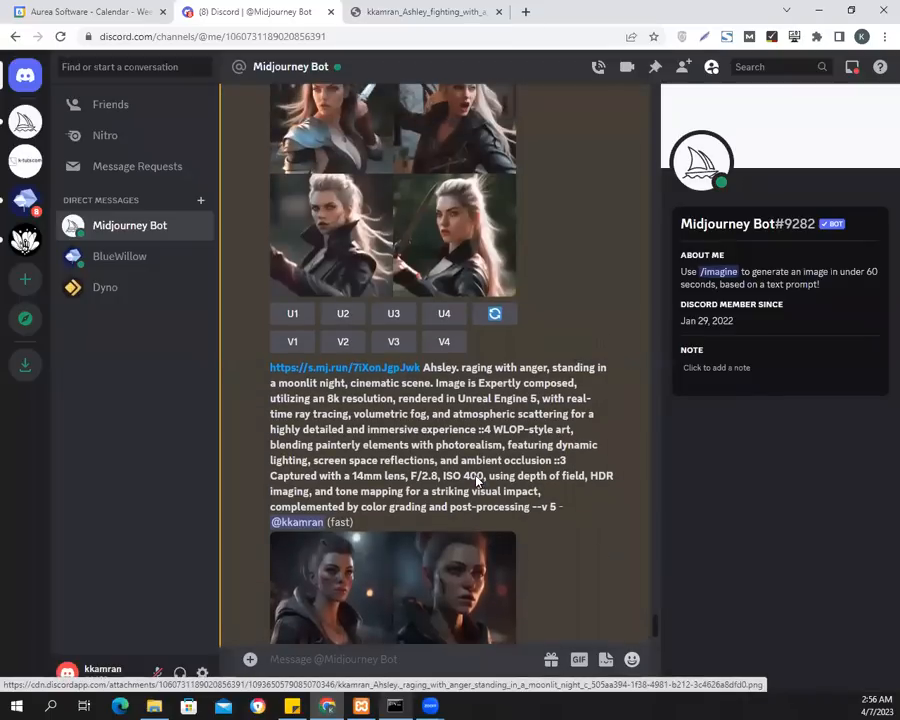
scroll(476, 483, up, 10)
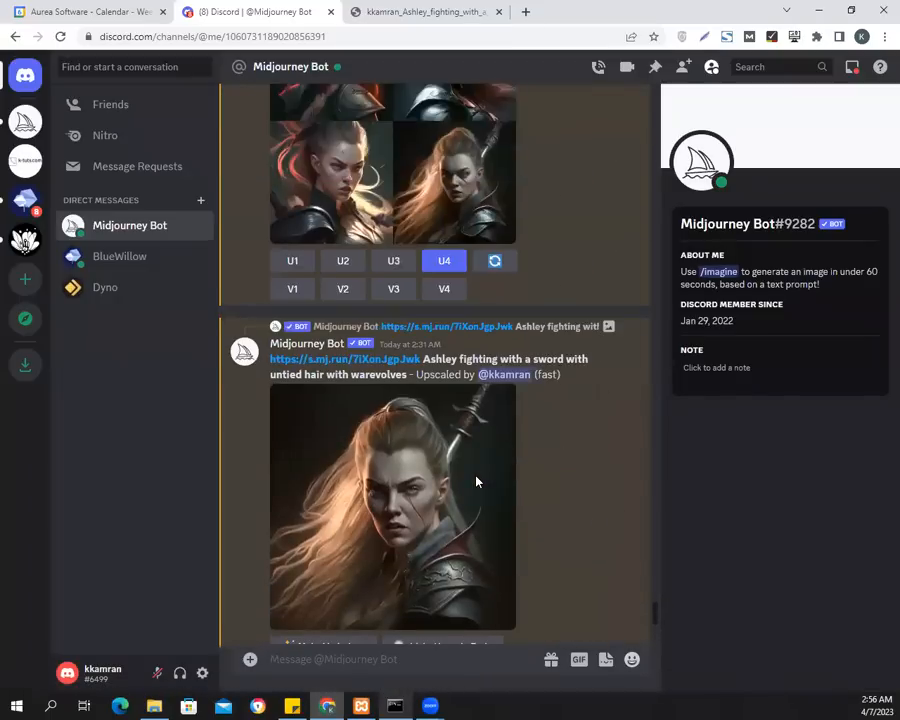
scroll(476, 482, up, 6)
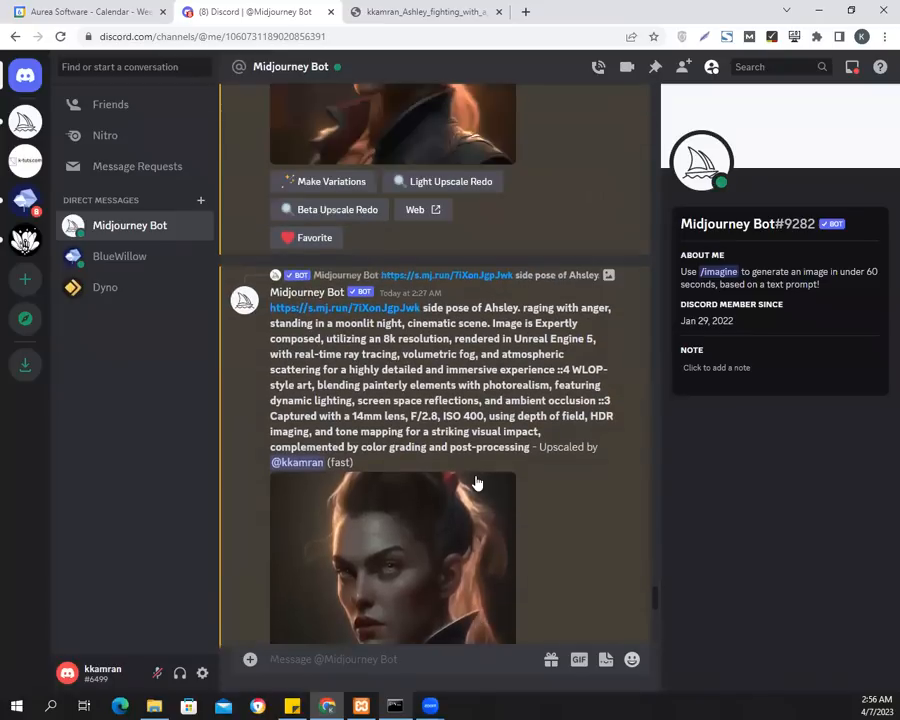
scroll(476, 482, up, 5)
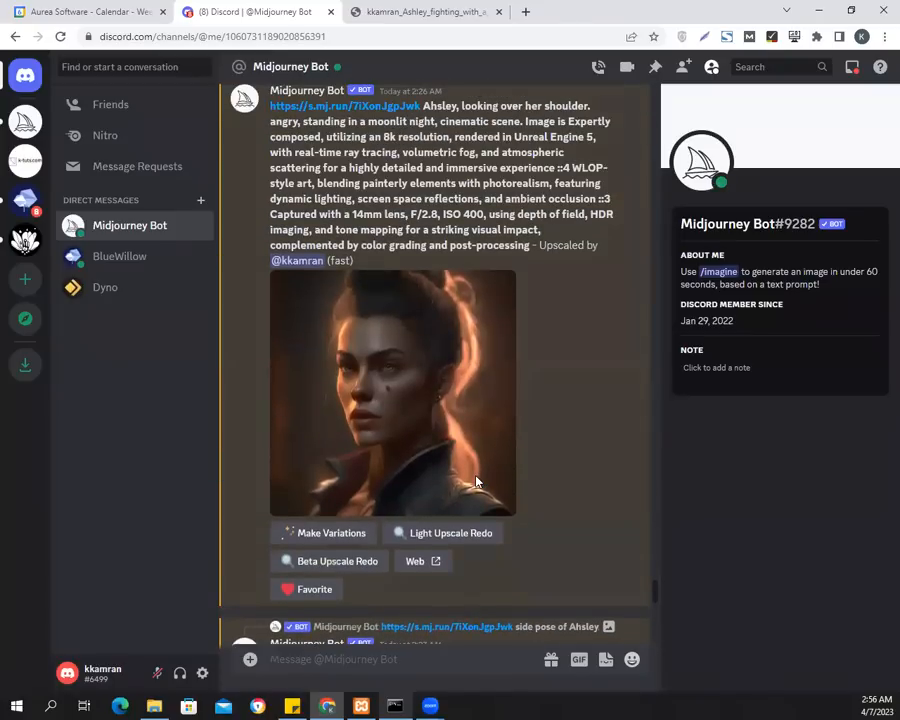
scroll(476, 483, up, 6)
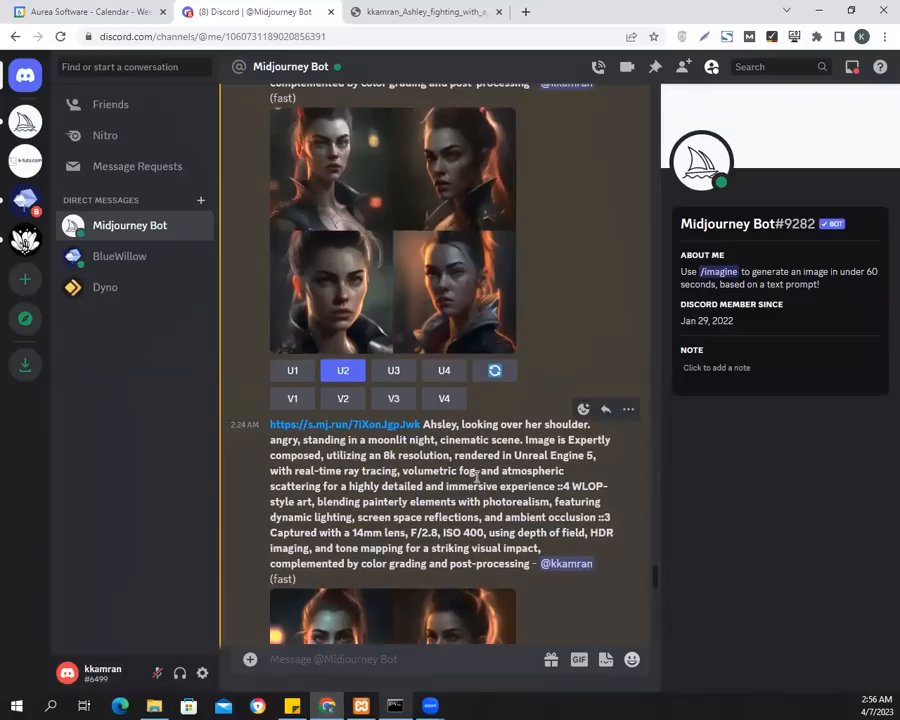
scroll(477, 477, up, 5)
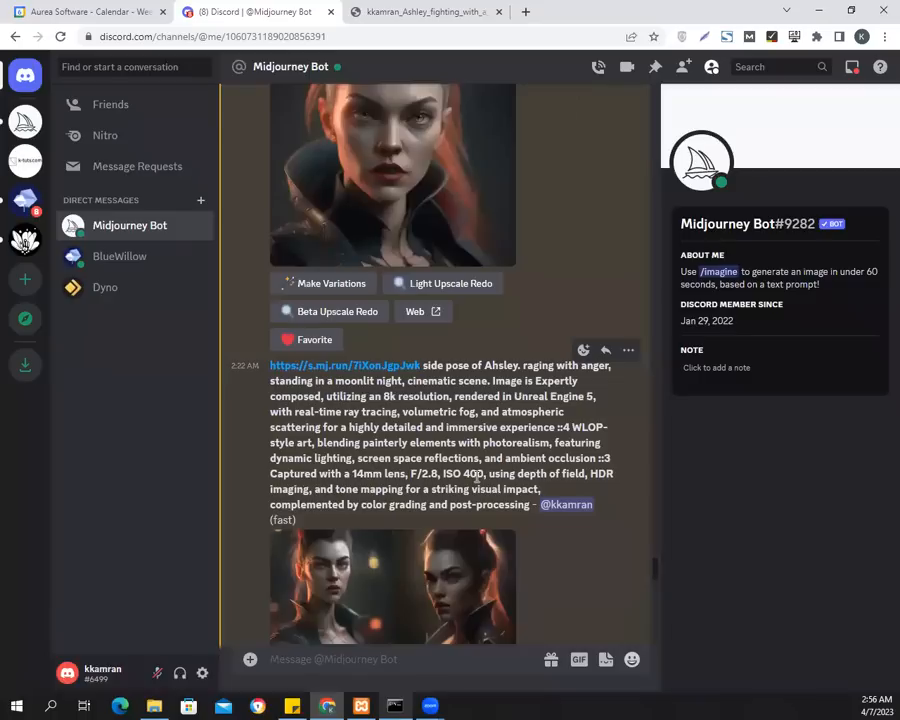
scroll(476, 480, up, 1)
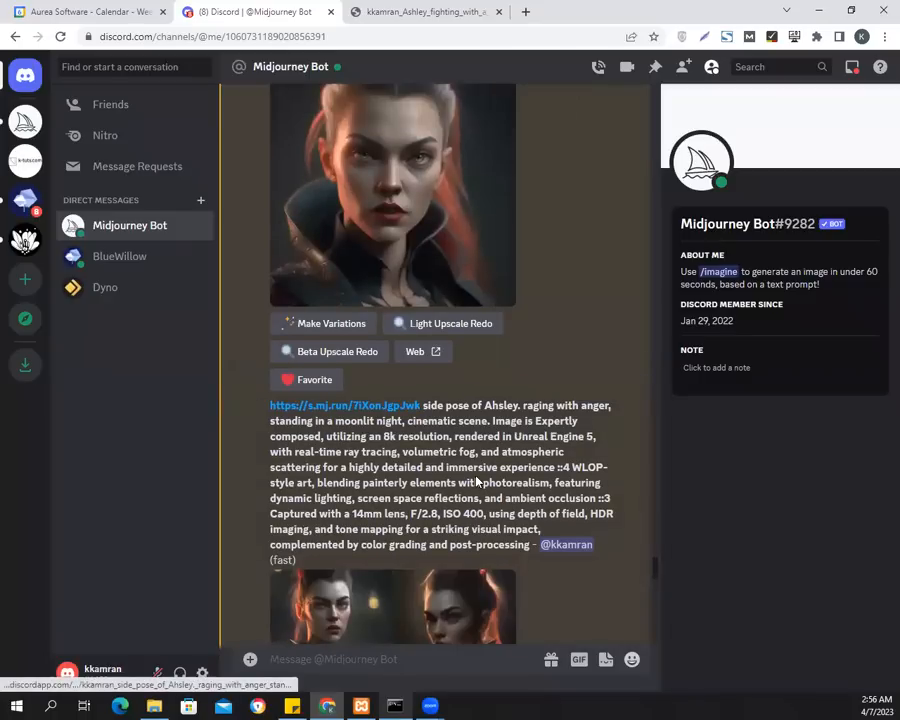
scroll(476, 482, up, 4)
scroll(476, 482, up, 2)
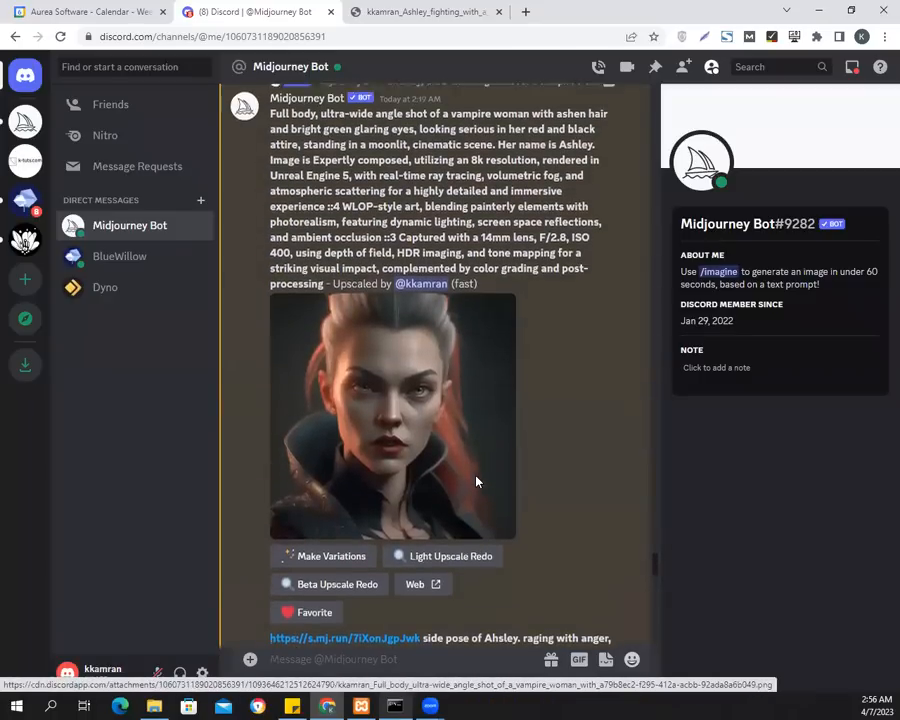
scroll(476, 482, up, 1)
scroll(476, 480, up, 4)
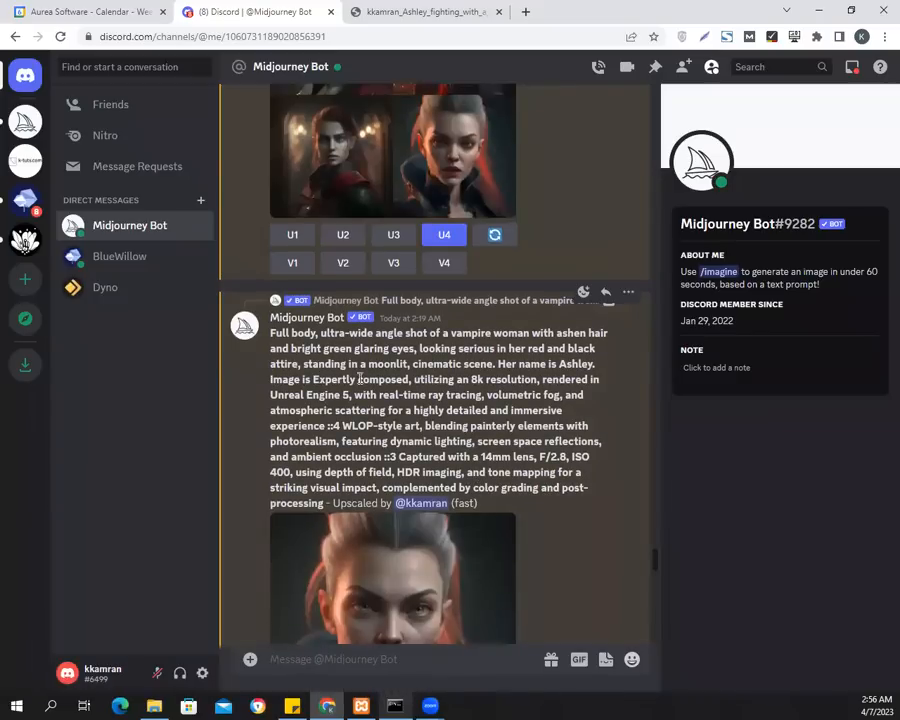
scroll(445, 420, up, 8)
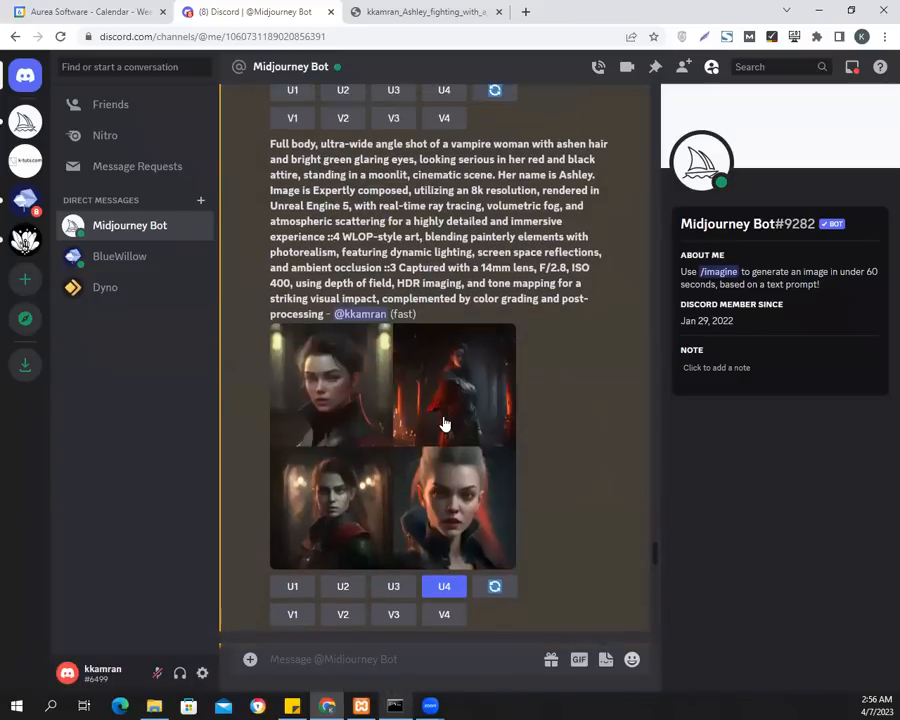
scroll(445, 425, up, 2)
scroll(445, 425, up, 3)
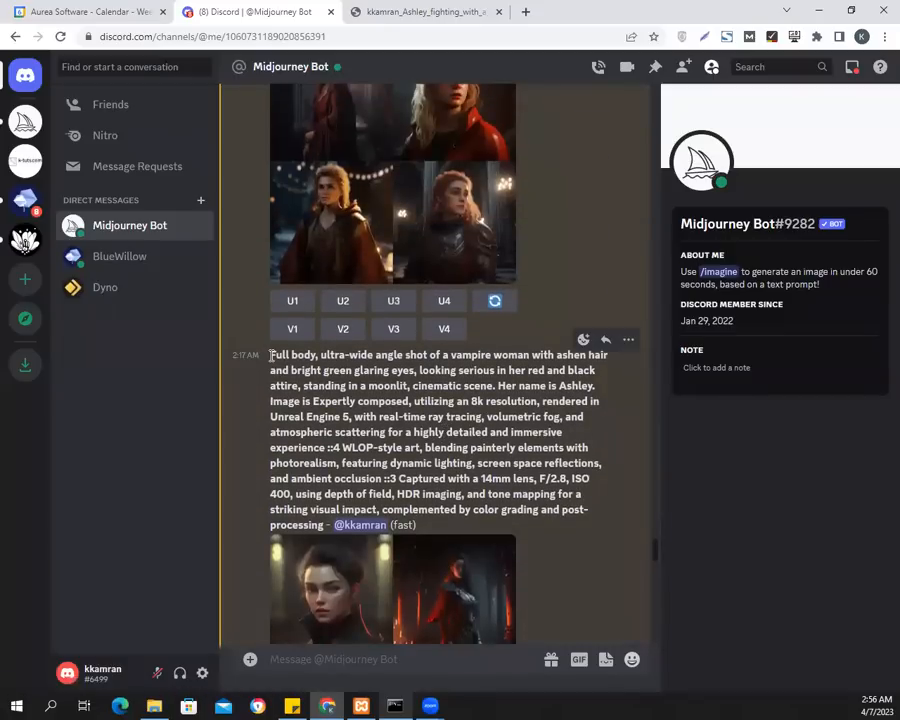
drag(270, 356, 326, 525)
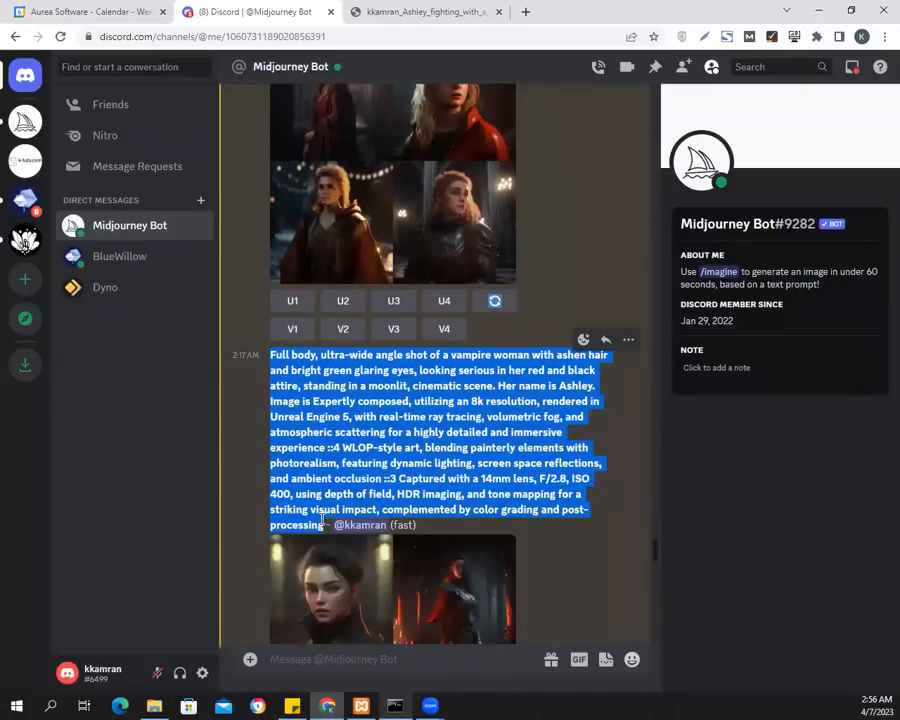
right_click(364, 403)
click(379, 471)
Start a new /imagine command at the end of the chat and paste the copied vampire woman prompt into it.
scroll(545, 474, down, 15)
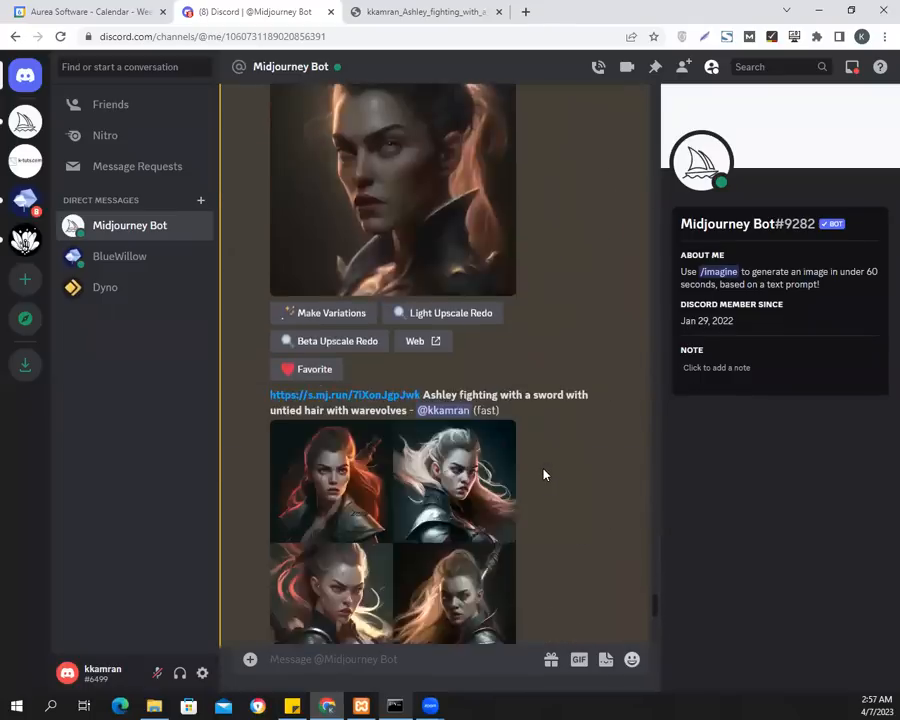
scroll(540, 474, down, 15)
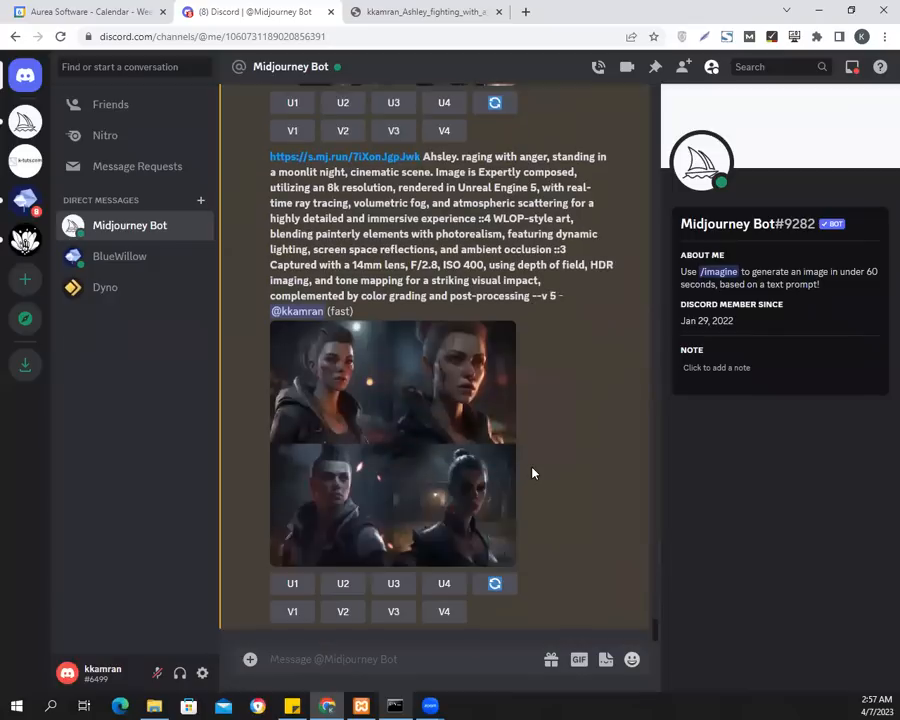
scroll(532, 473, up, 2)
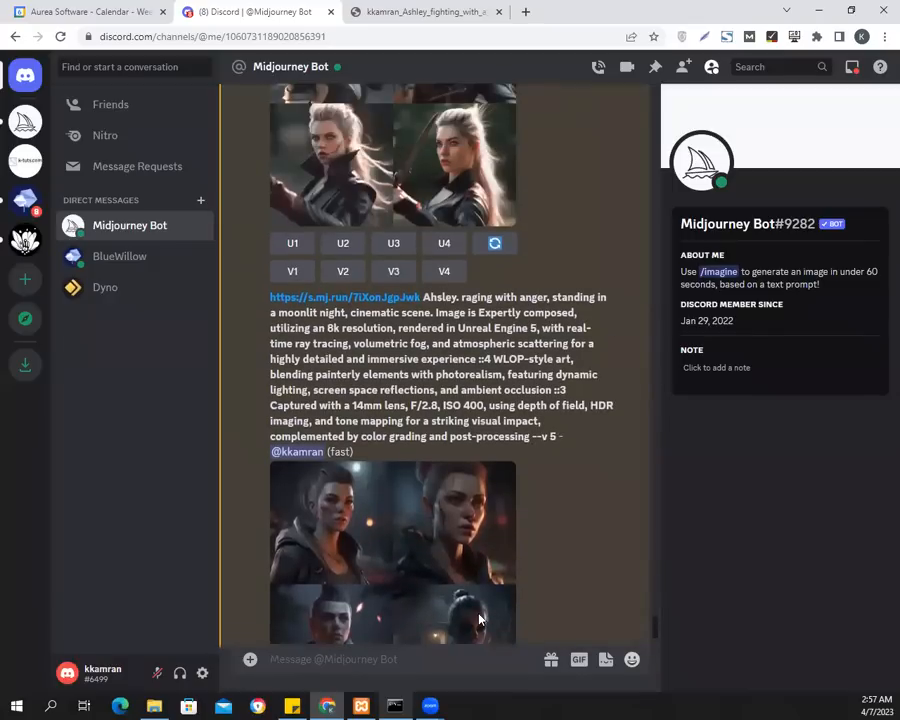
click(457, 658)
text(/im)
key(Tab)
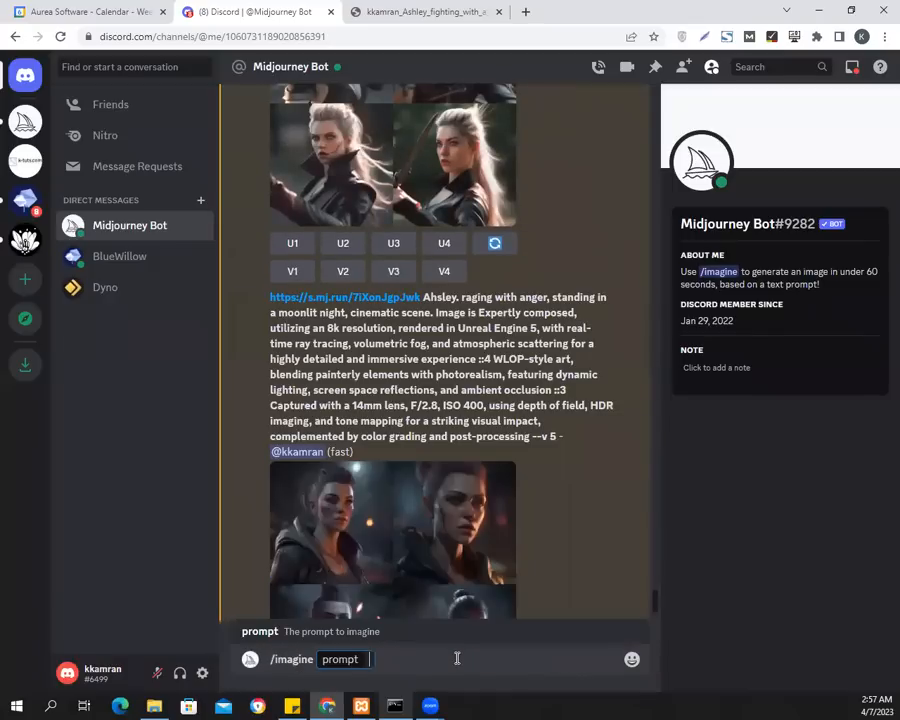
key(ctrl+v)
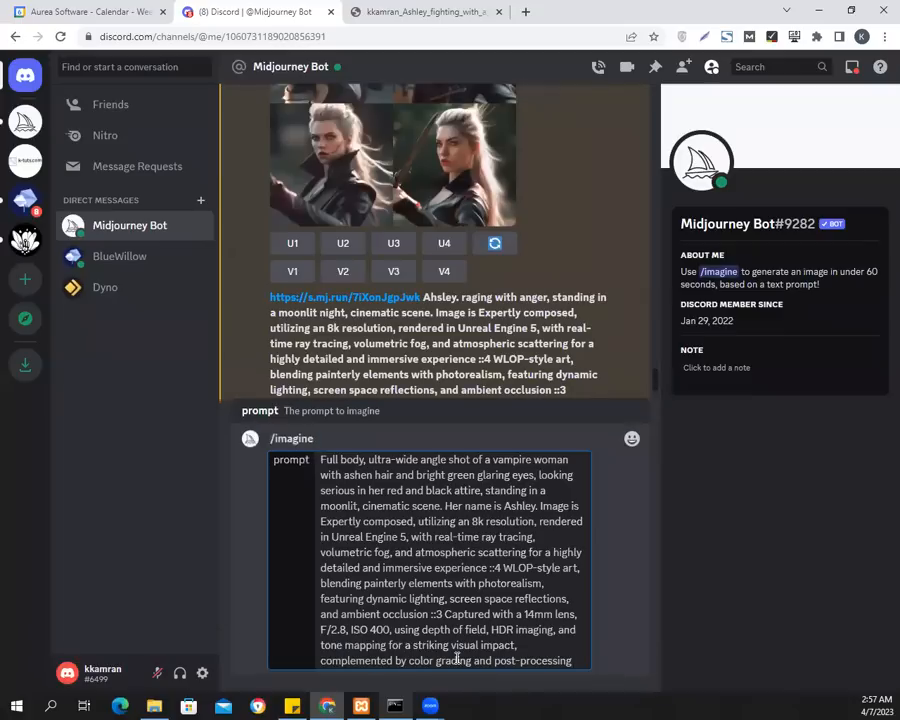
Replace the character name Ashley with "Judy" in the pasted prompt's "Her name is" sentence.
key(Home)
key(Up)
key(Up)
key(Up)
key(Up)
key(Up)
key(Up)
key(Up)
key(Up)
key(Up)
key(Up)
key(Up)
key(Right)
key(Right)
key(Right)
key(Right)
key(Right)
key(Right)
key(Right)
key(Right)
key(Right)
key(Right)
key(Down)
key(Right)
key(Right)
key(Right)
key(Right)
key(Right)
key(Right)
key(Right)
key(Right)
key(Right)
key(Right)
key(Right)
key(Right)
key(Right)
key(Right)
key(Right)
key(Right)
key(Right)
key(Right)
key(Right)
key(Right)
key(Down)
key(Right)
key(Right)
key(Right)
key(Right)
key(shift+Right)
key(shift+Right)
key(shift+Right)
key(shift+Right)
key(shift+Right)
key(shift+Right)
text(Judy)
Append the version parameter "--v 5" to the end of the prompt and submit it to generate the images.
key(Down)
key(Down)
key(Down)
key(Down)
key(Down)
key(Down)
key(Down)
key(Down)
key(Down)
key(Down)
key(End)
text(--v 5)
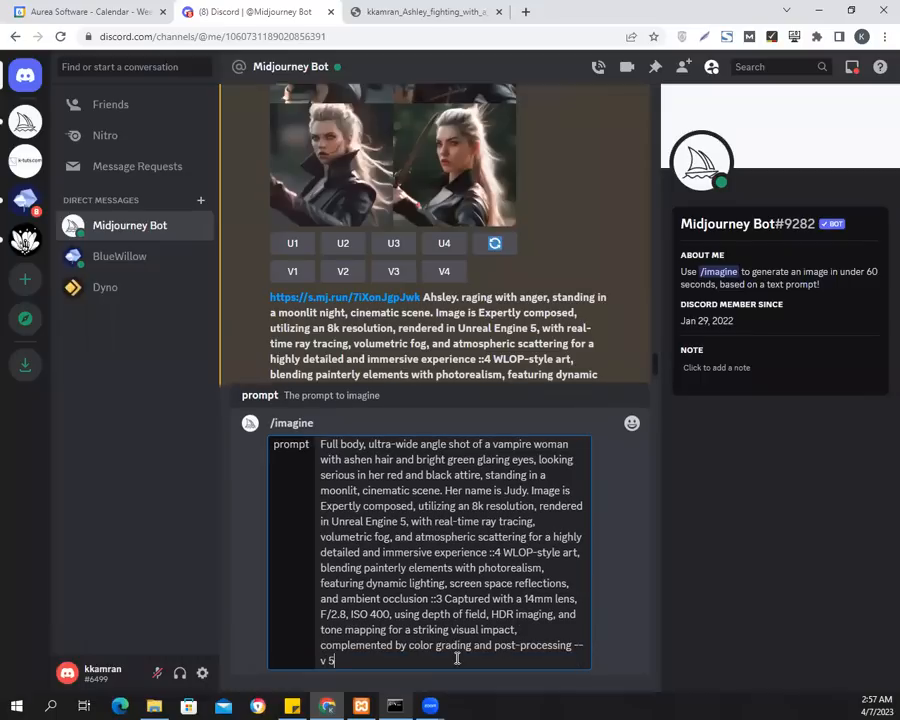
key(BackSpace)
key(BackSpace)
key(BackSpace)
key(BackSpace)
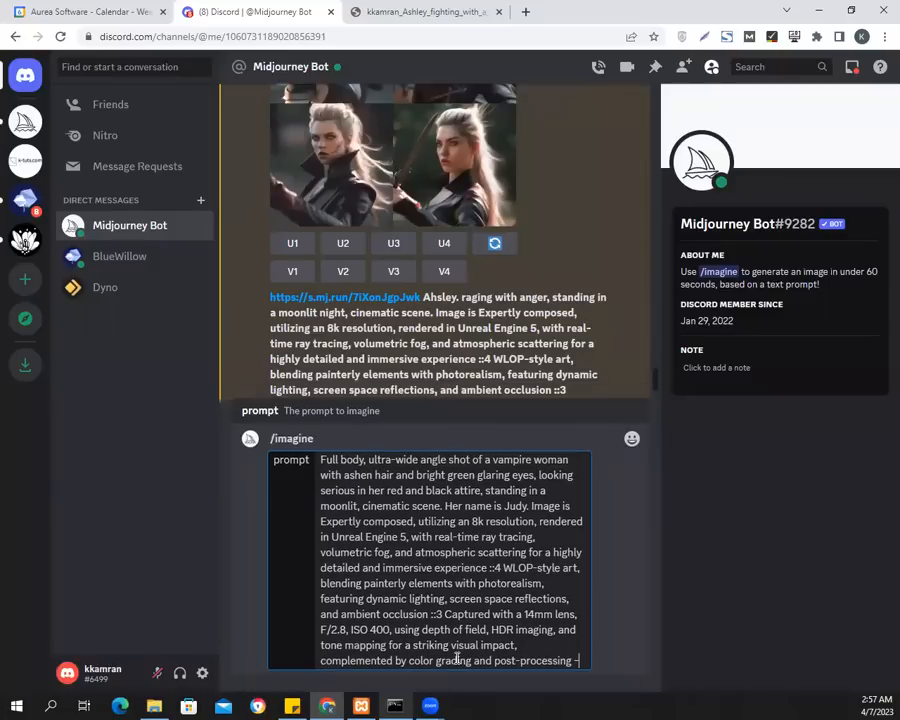
text(-v 5)
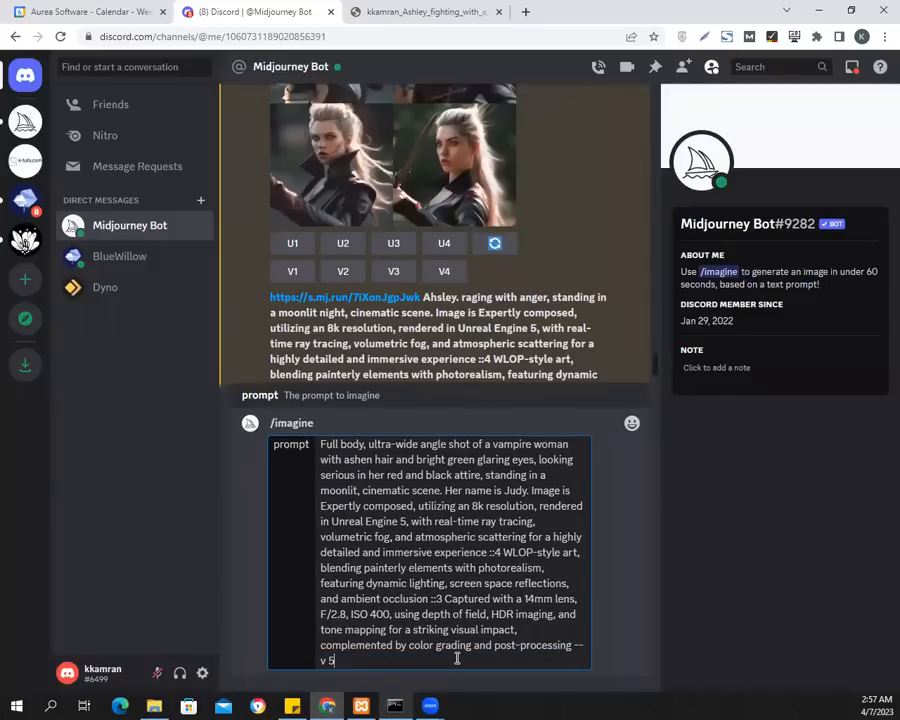
key(Return)
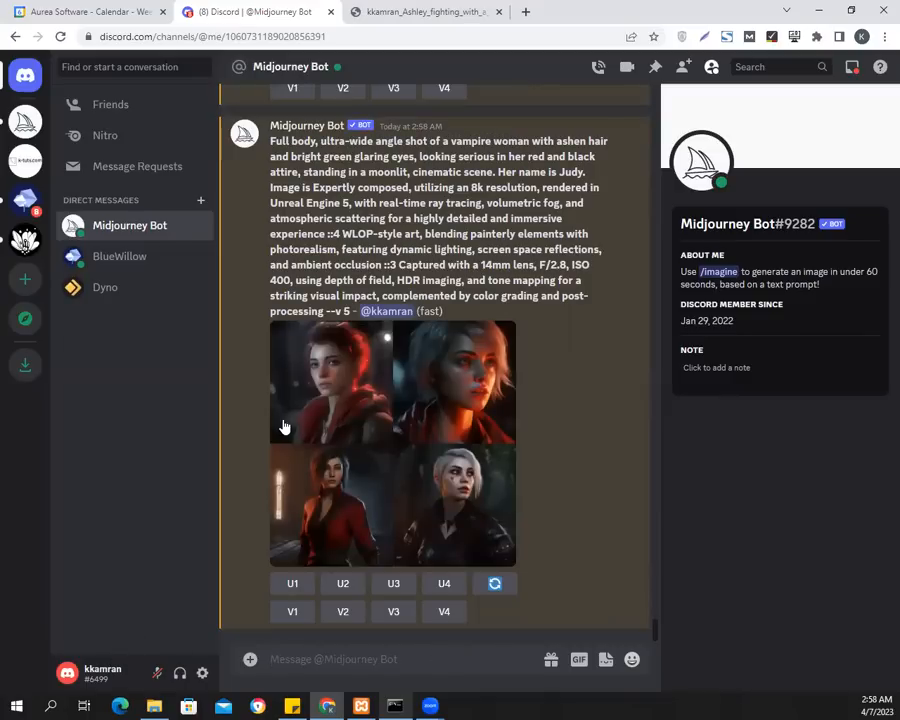
View the new Judy image grid enlarged, close the preview, and upscale the second image.
click(321, 393)
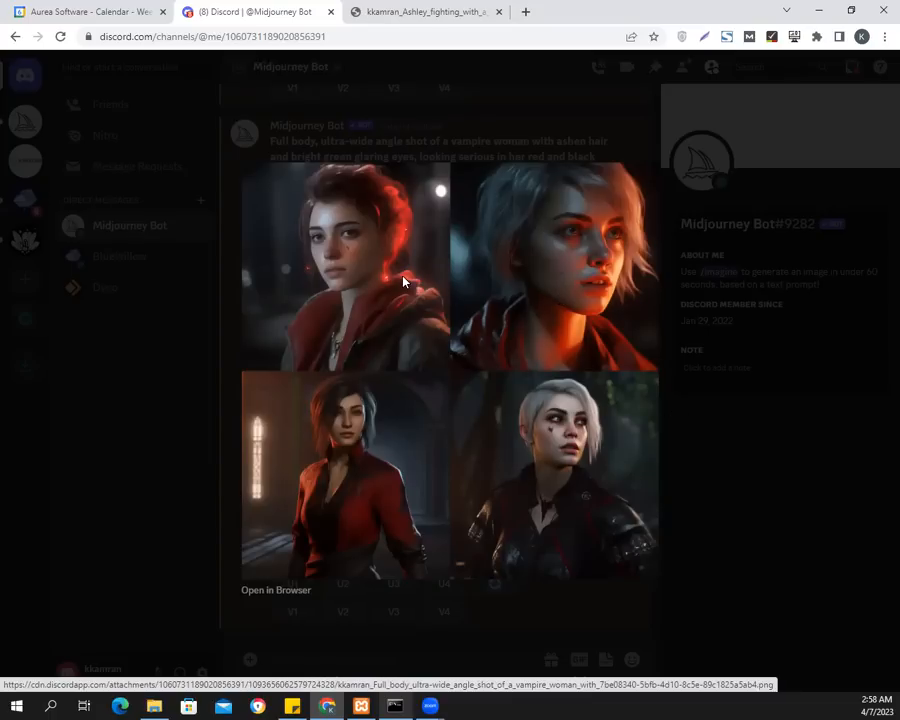
click(764, 482)
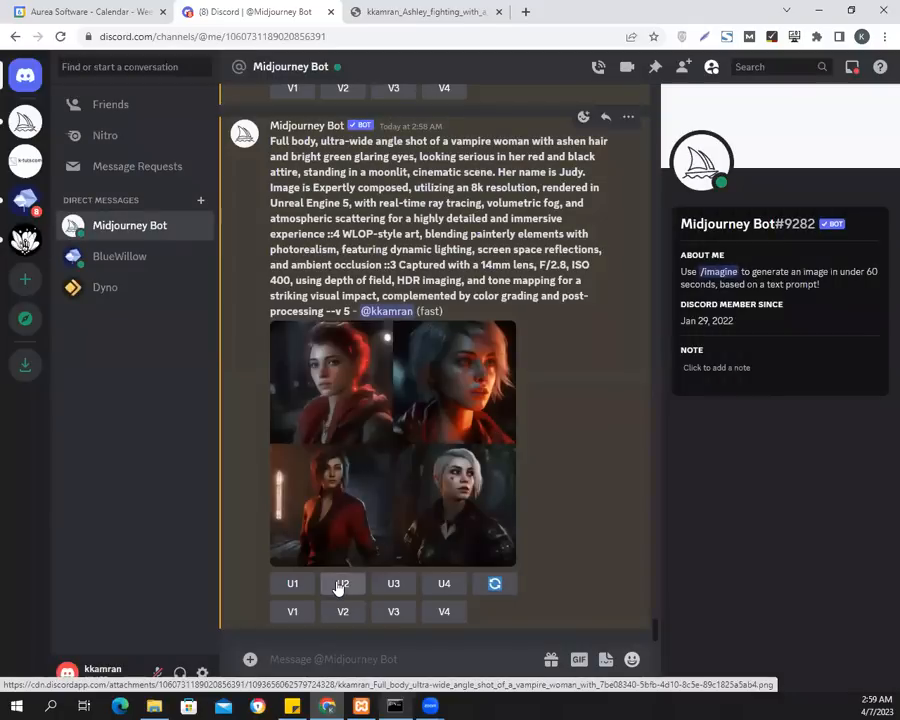
click(342, 585)
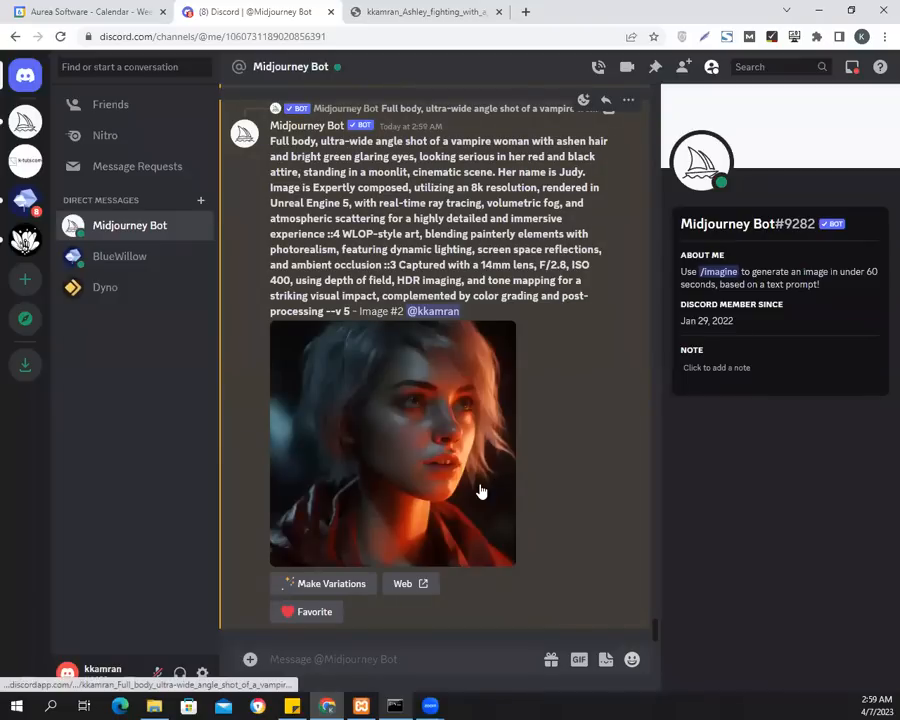
Open the upscaled Judy portrait on the Midjourney website and copy the image to the clipboard.
click(405, 583)
click(520, 423)
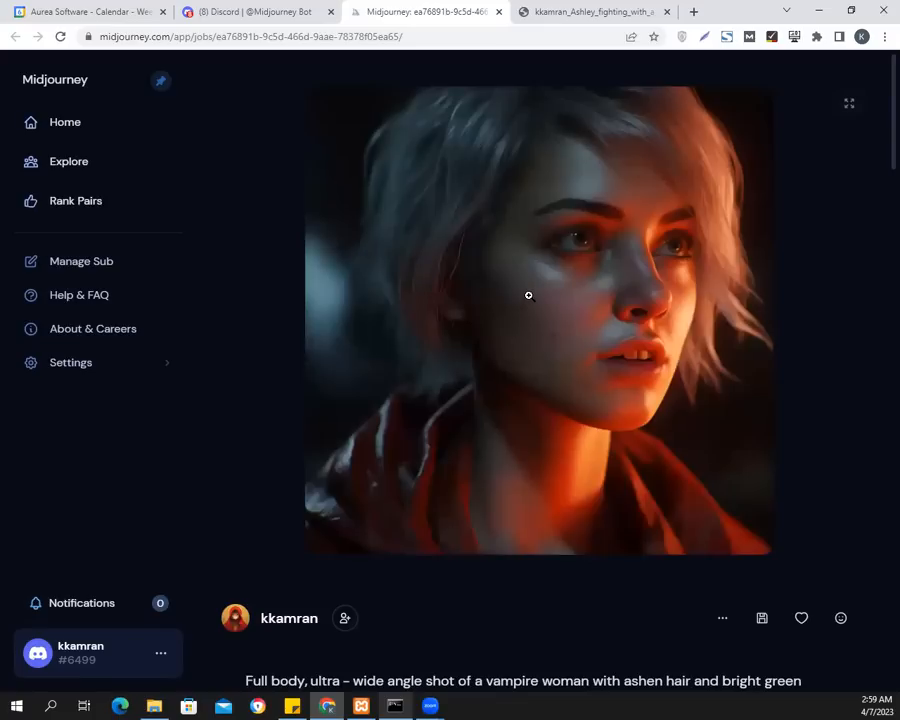
right_click(530, 298)
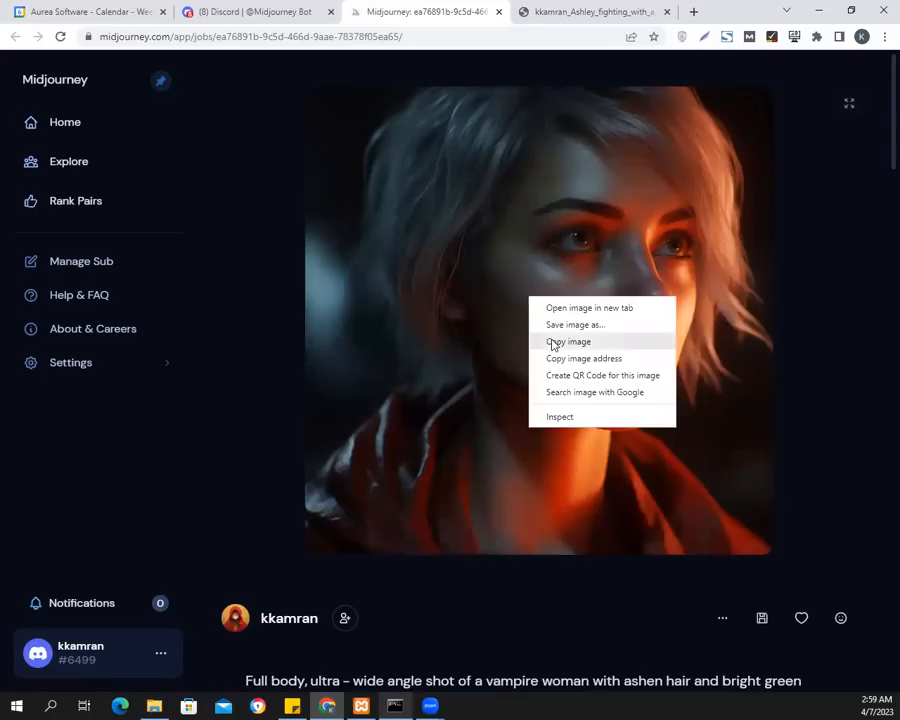
click(553, 342)
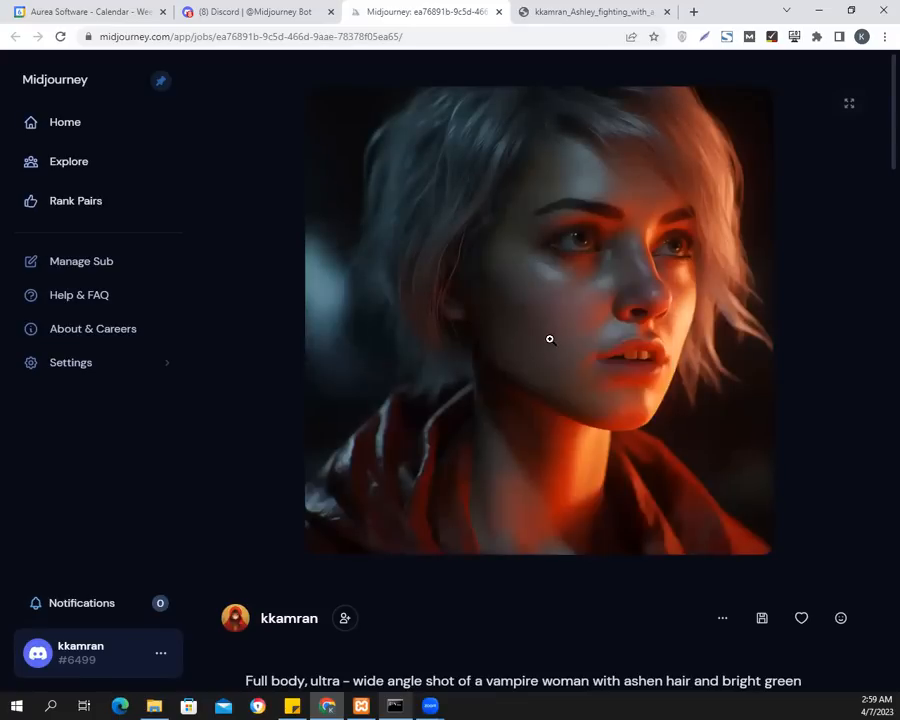
Start a new /imagine prompt for the Midjourney Bot in Discord and paste in the image address of the upscaled Judy portrait.
click(266, 8)
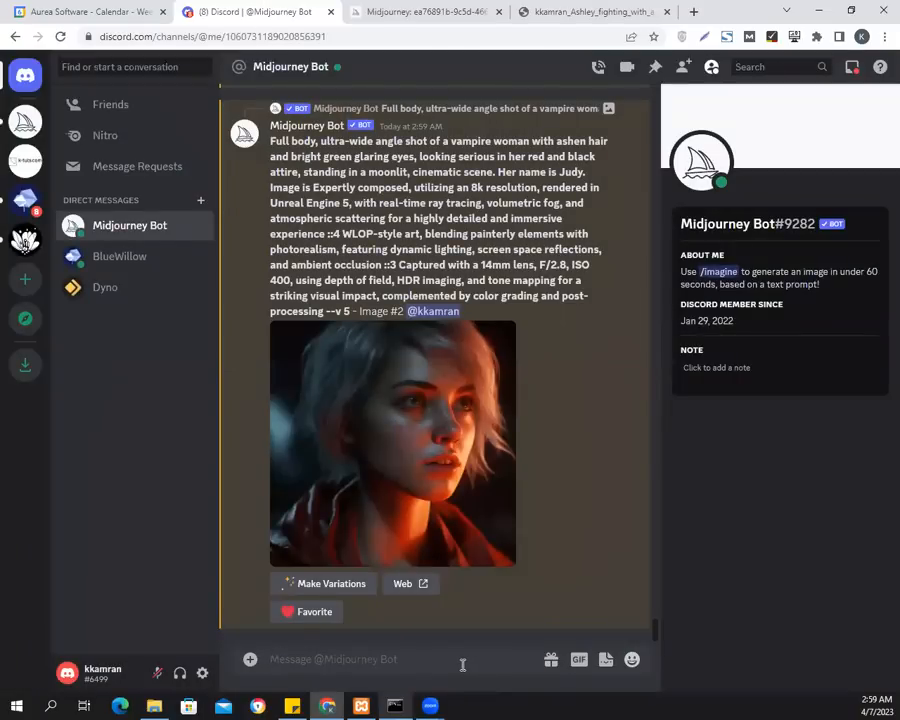
text(/ima)
key(Tab)
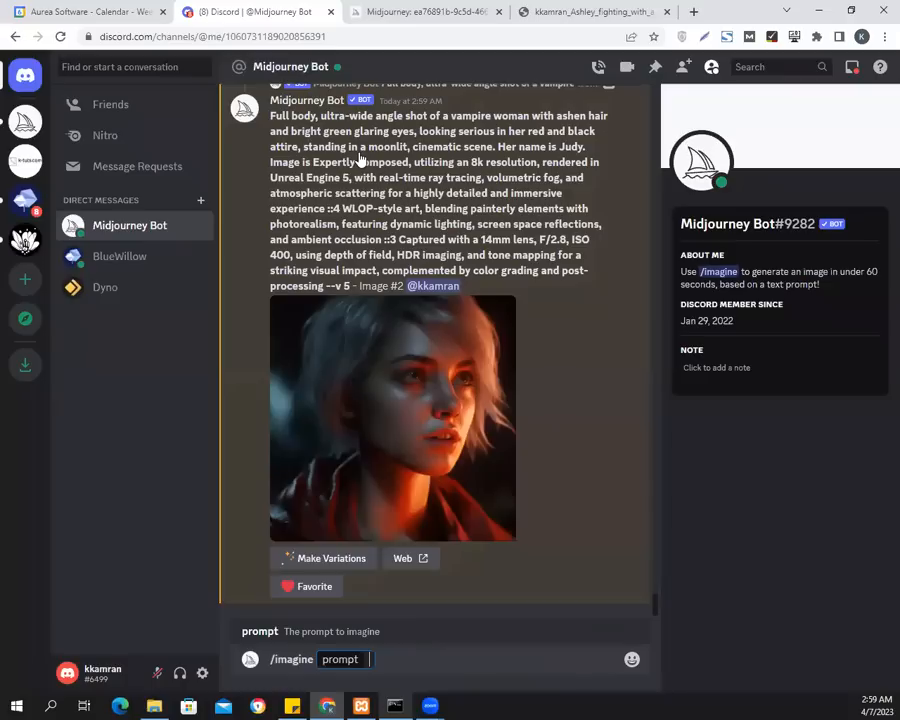
click(412, 14)
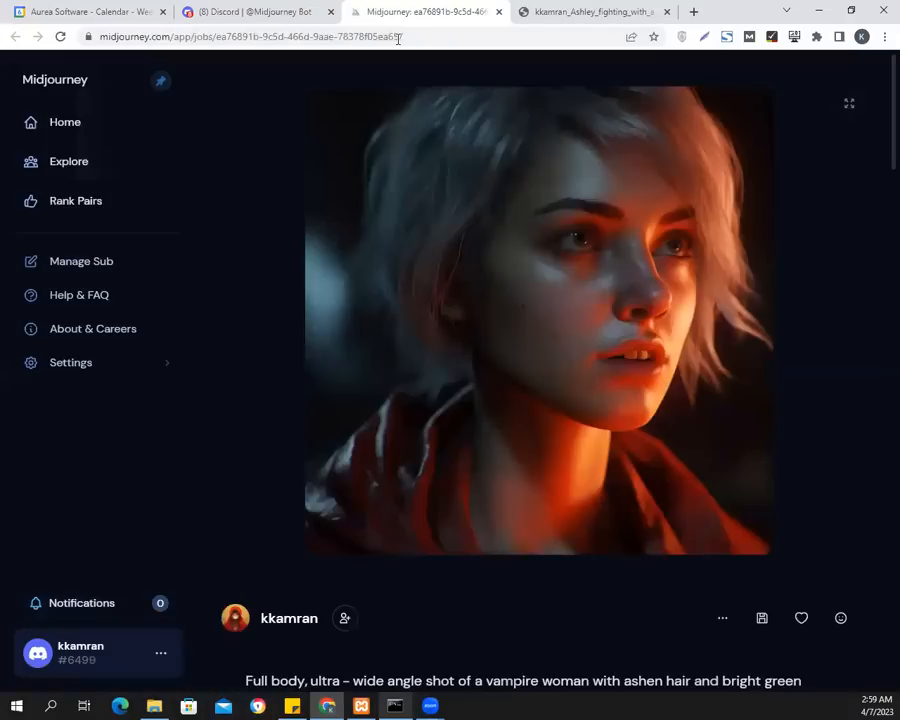
right_click(407, 156)
click(447, 214)
click(258, 11)
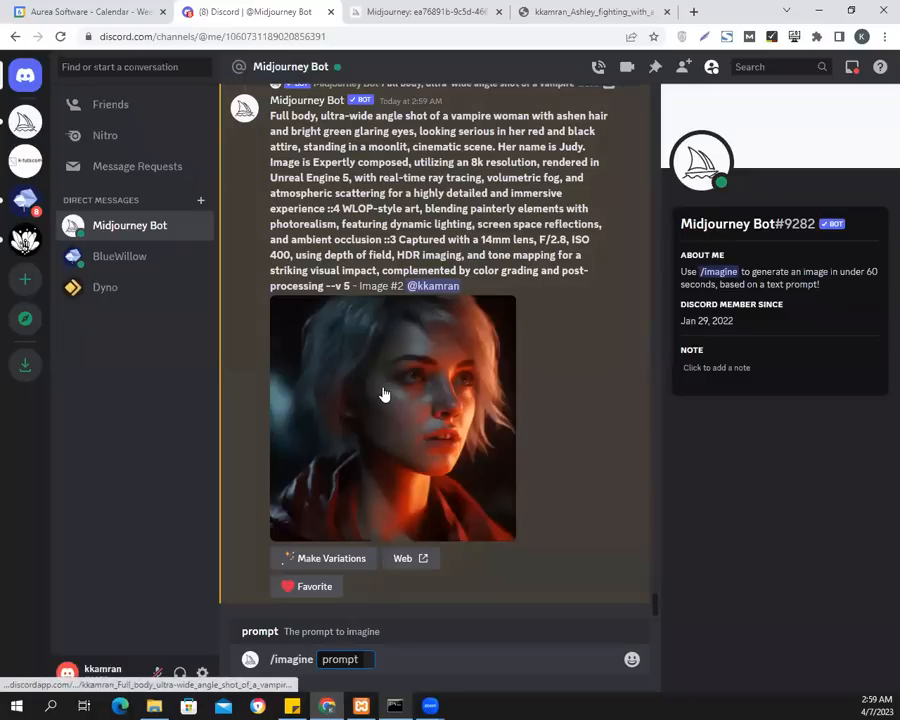
key(ctrl+v)
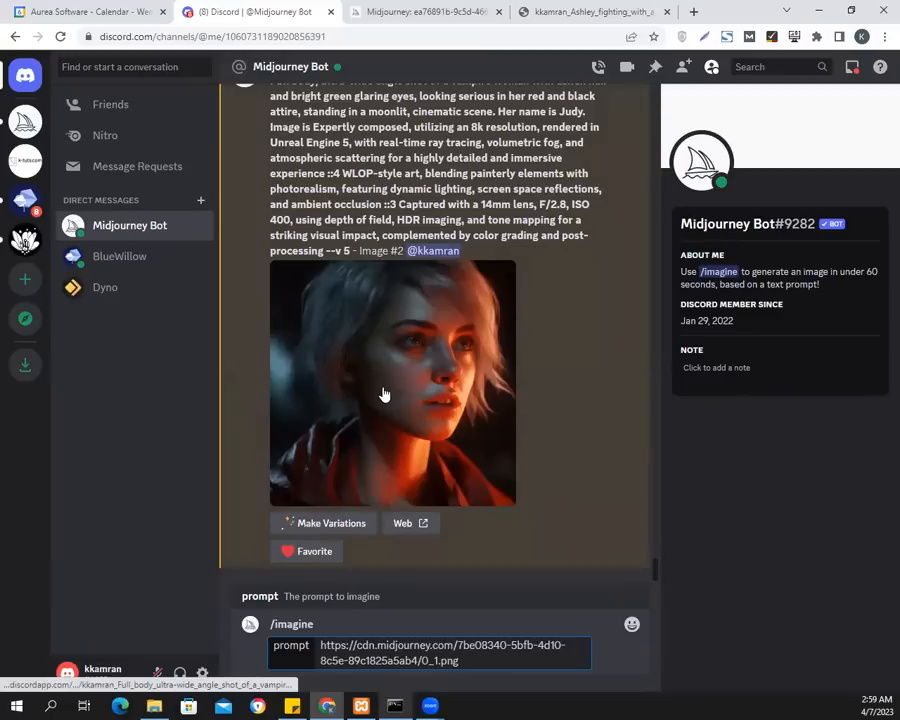
Add "Judy fighting with warevolves with a sword in her hand, and raging with anger" after the image link and submit the prompt.
text(Judy)
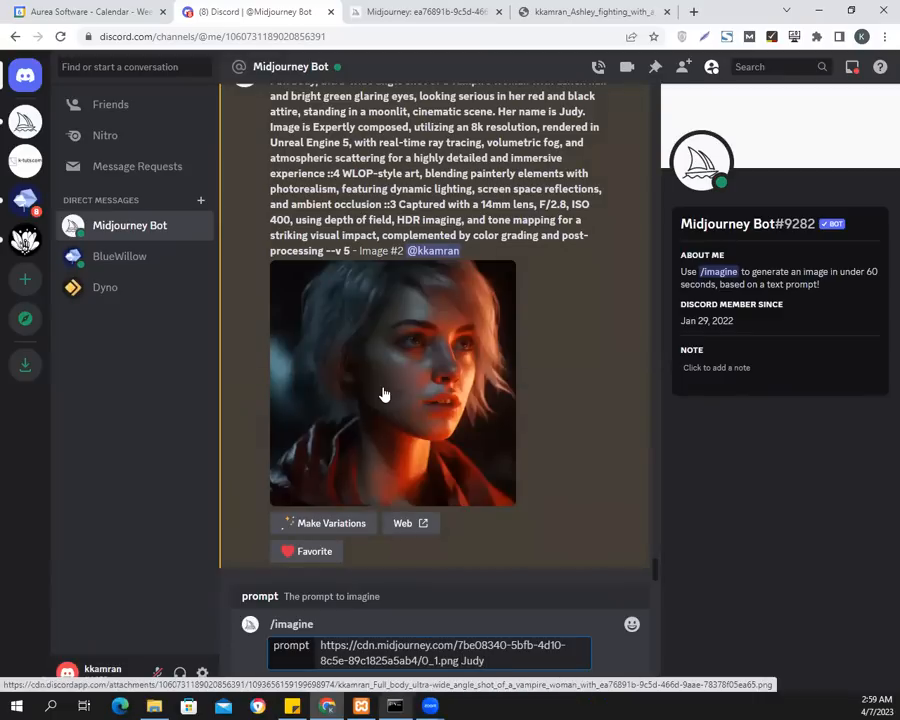
text( fighting with warevol)
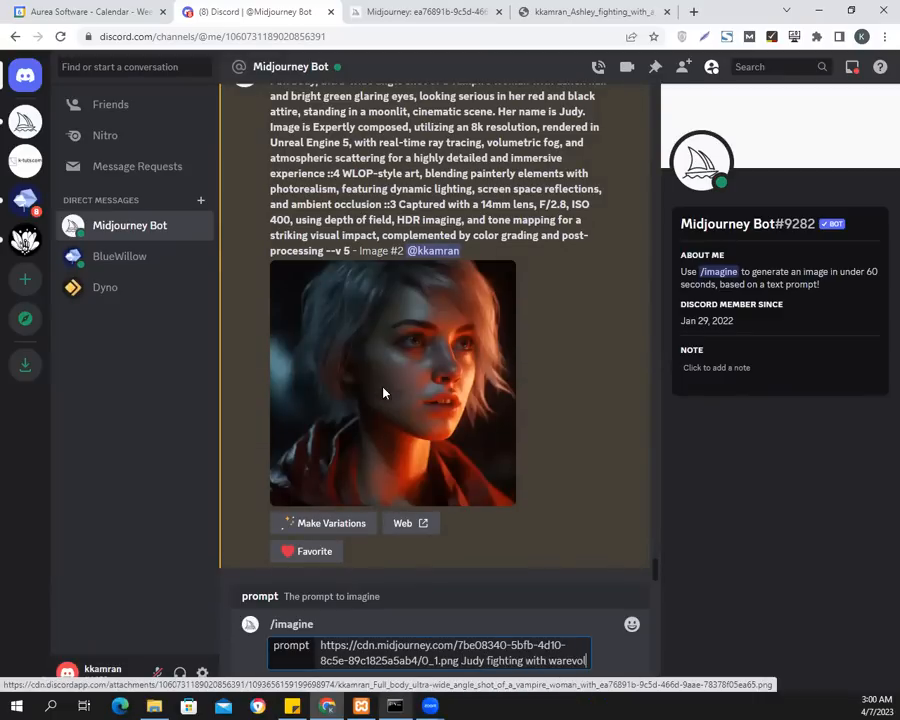
text(ves with a sw)
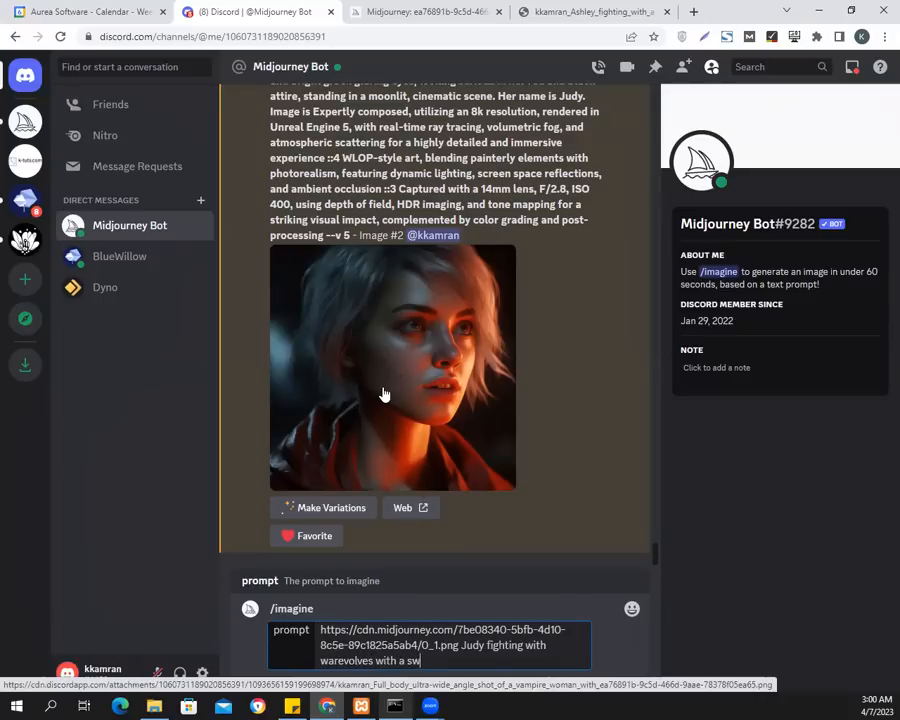
text(ord in her hand, and ra)
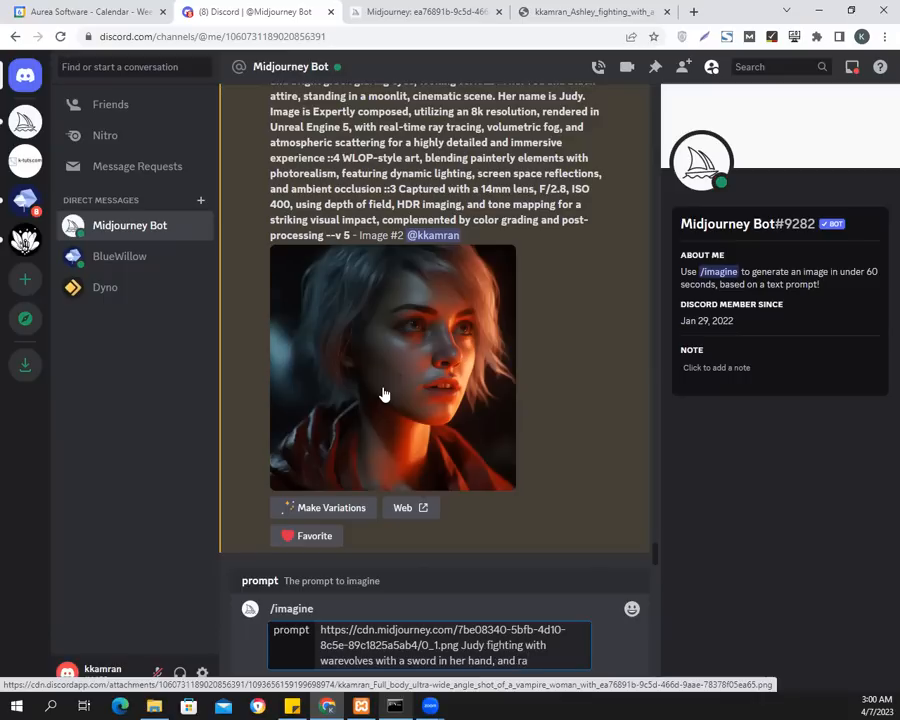
text(ging with anger)
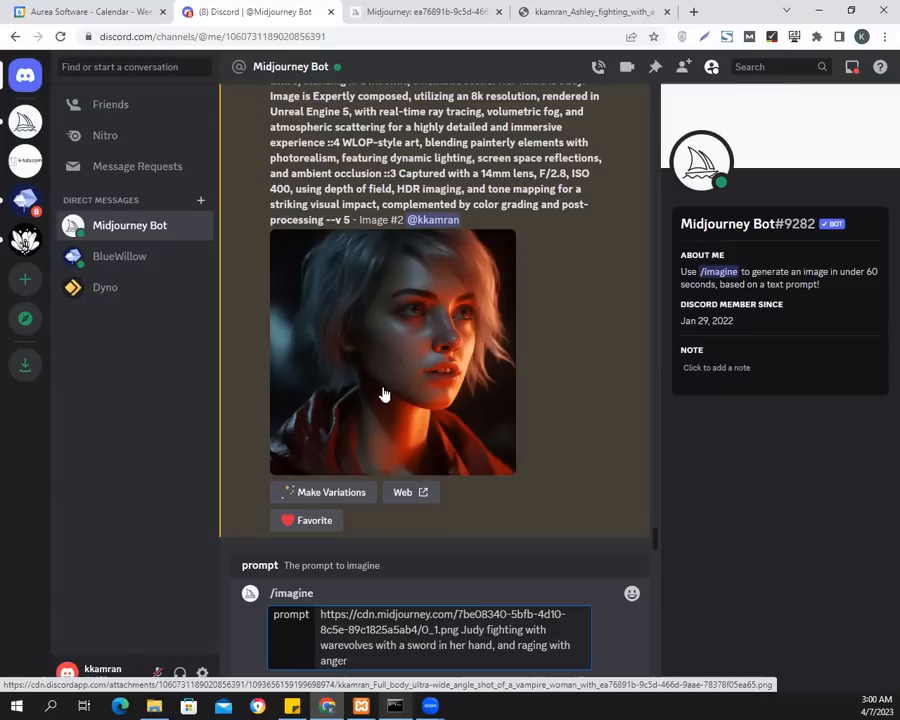
key(Return)
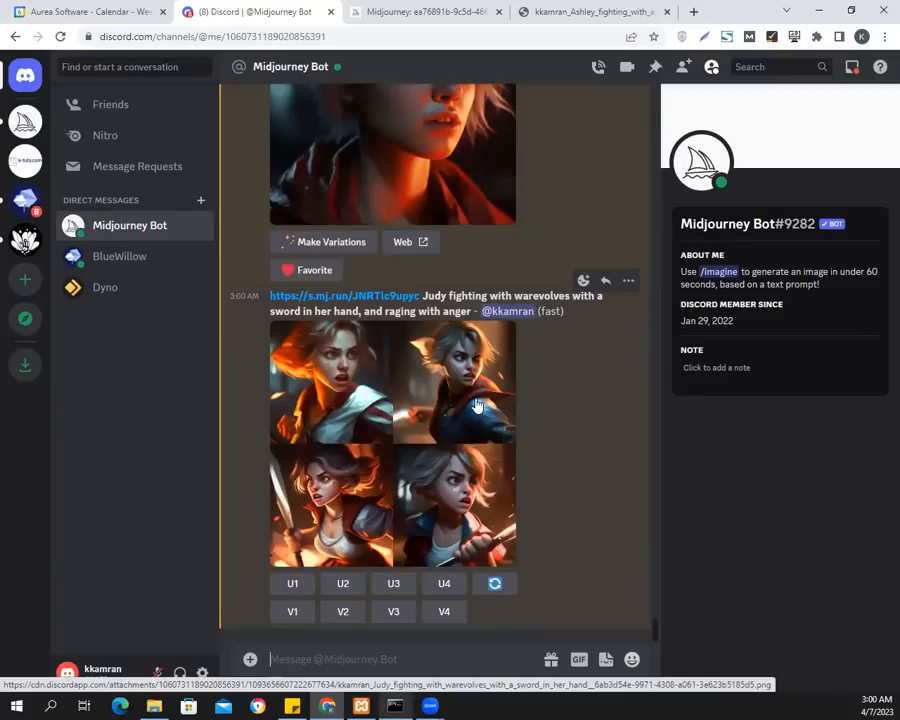
Examine the enlarged grid of Judy fighting and compare it with the original Judy portrait and its full prompt text.
scroll(477, 404, up, 2)
scroll(477, 404, down, 1)
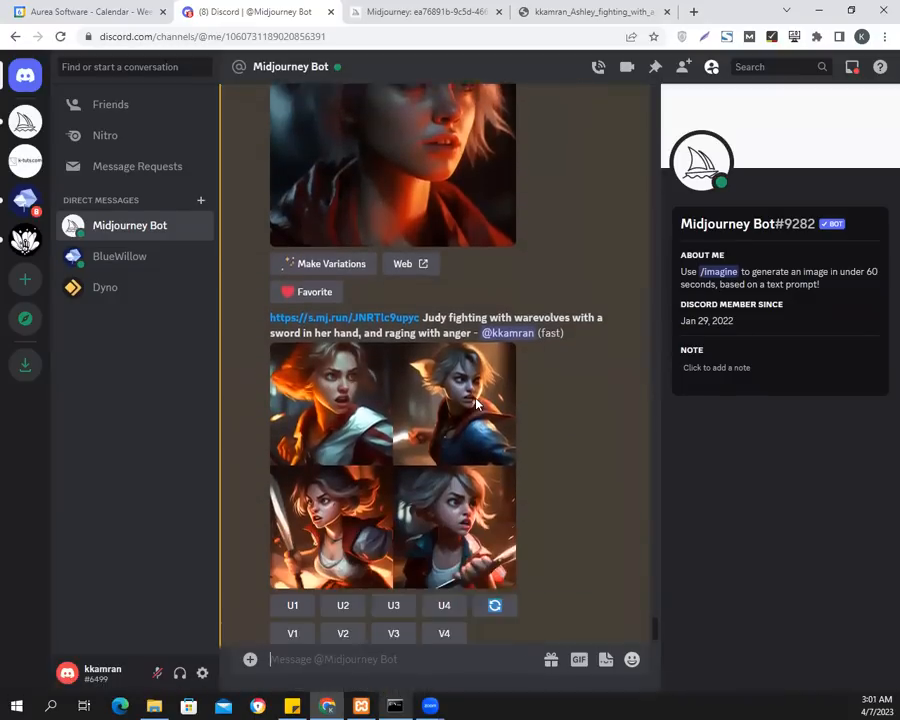
scroll(477, 404, down, 1)
click(460, 390)
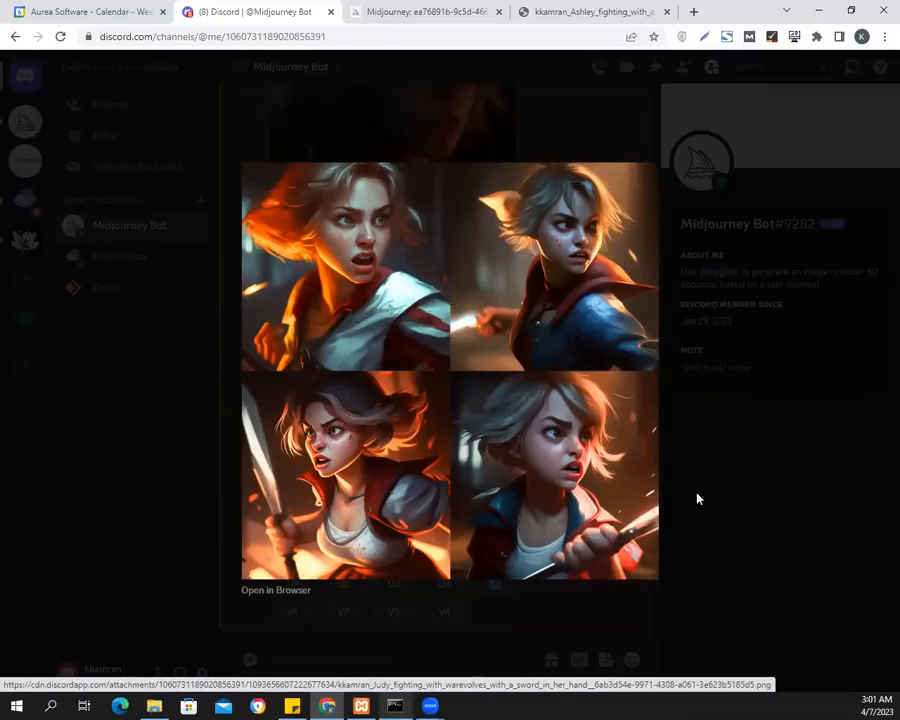
click(728, 510)
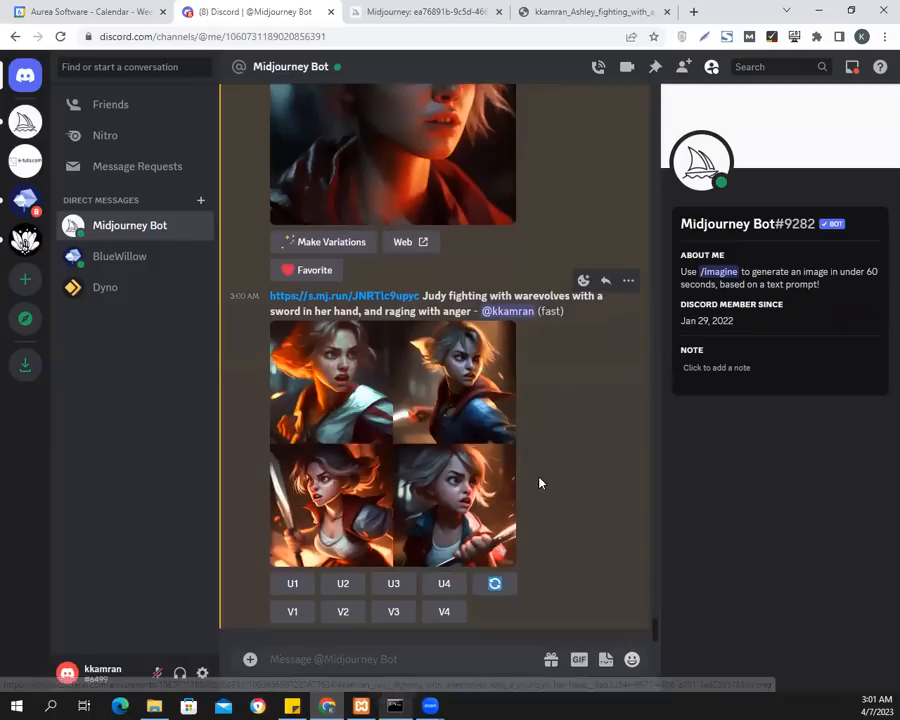
scroll(540, 472, up, 5)
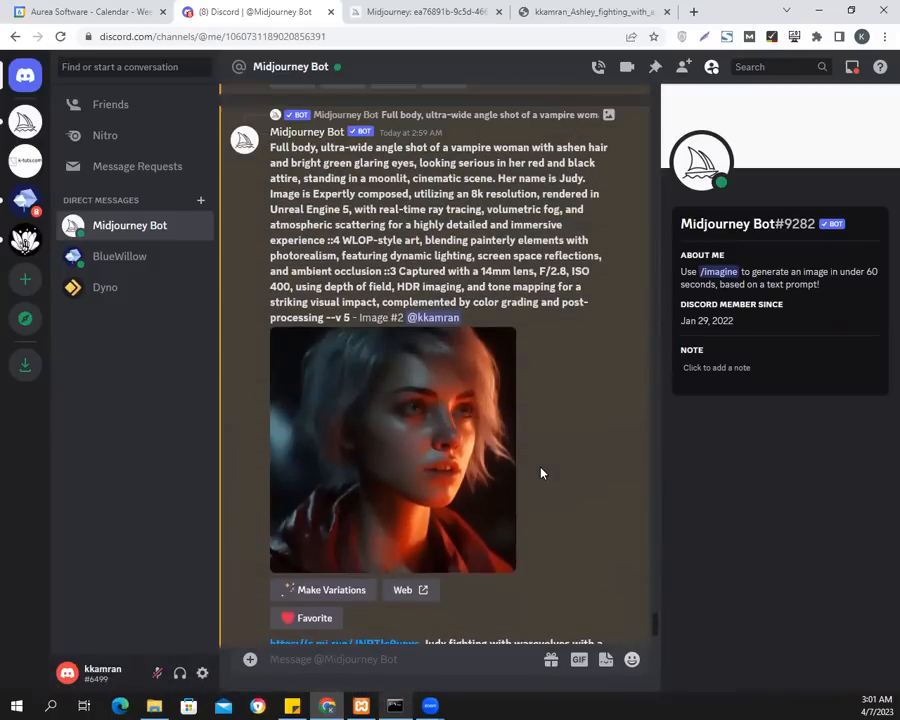
drag(271, 220, 325, 391)
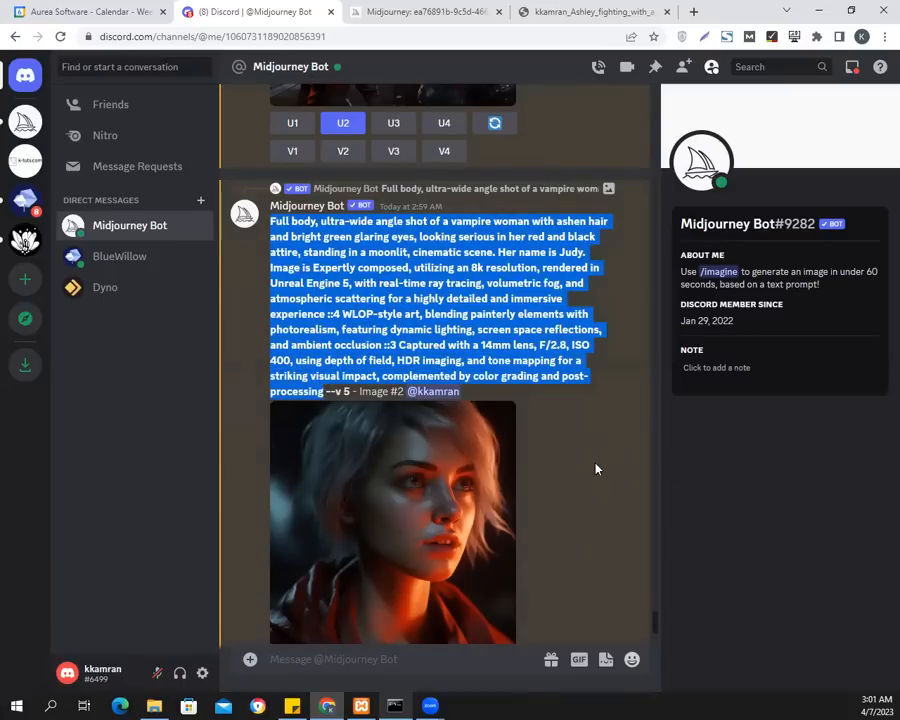
scroll(597, 468, down, 4)
scroll(596, 468, down, 1)
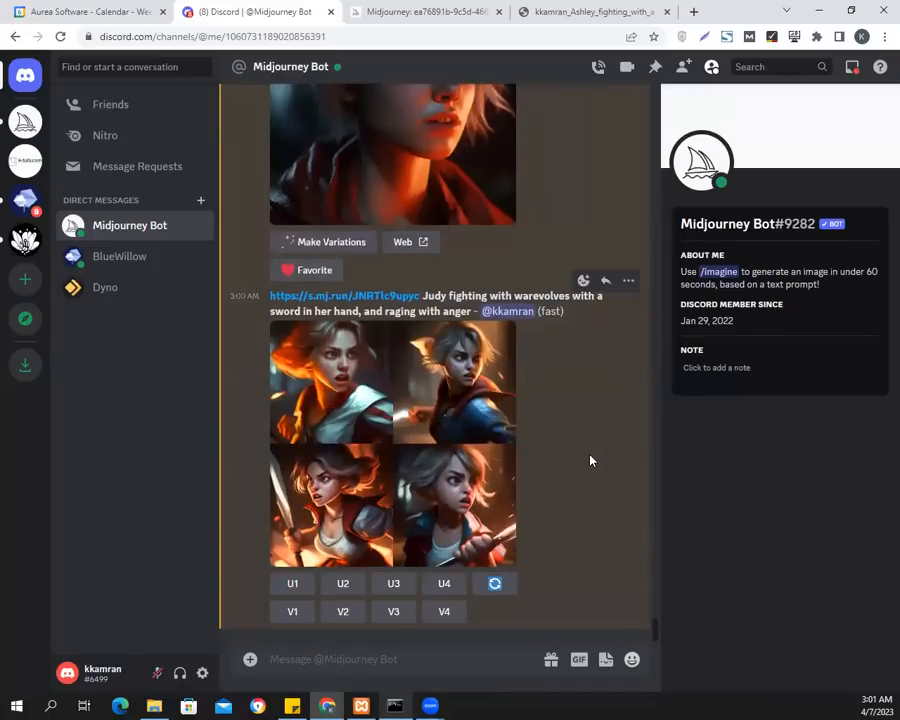
Copy the short image link from the Judy fighting message and paste it into a new /imagine prompt.
right_click(358, 302)
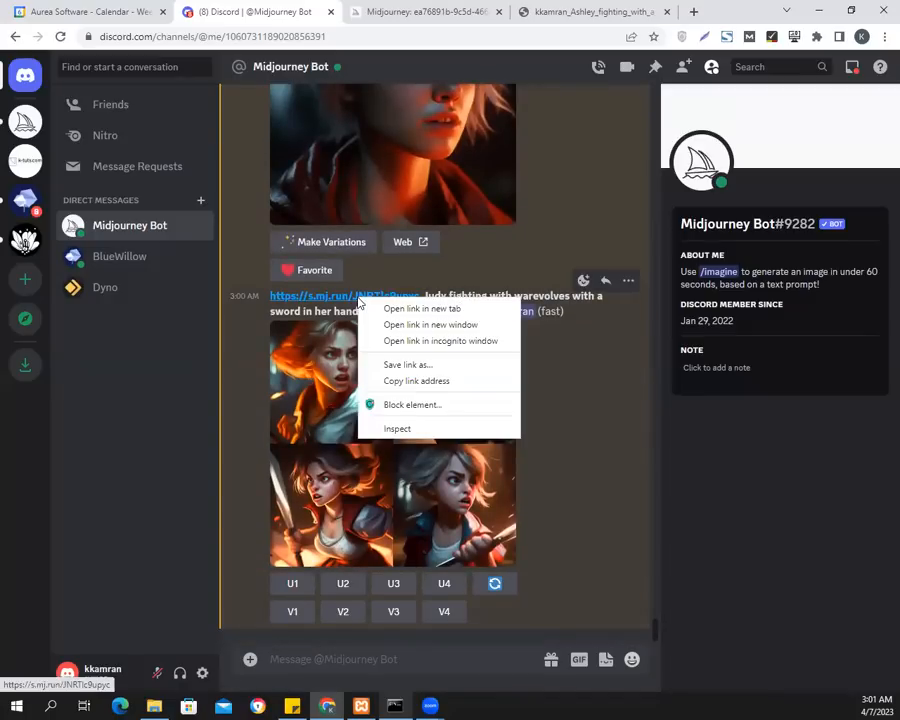
click(408, 381)
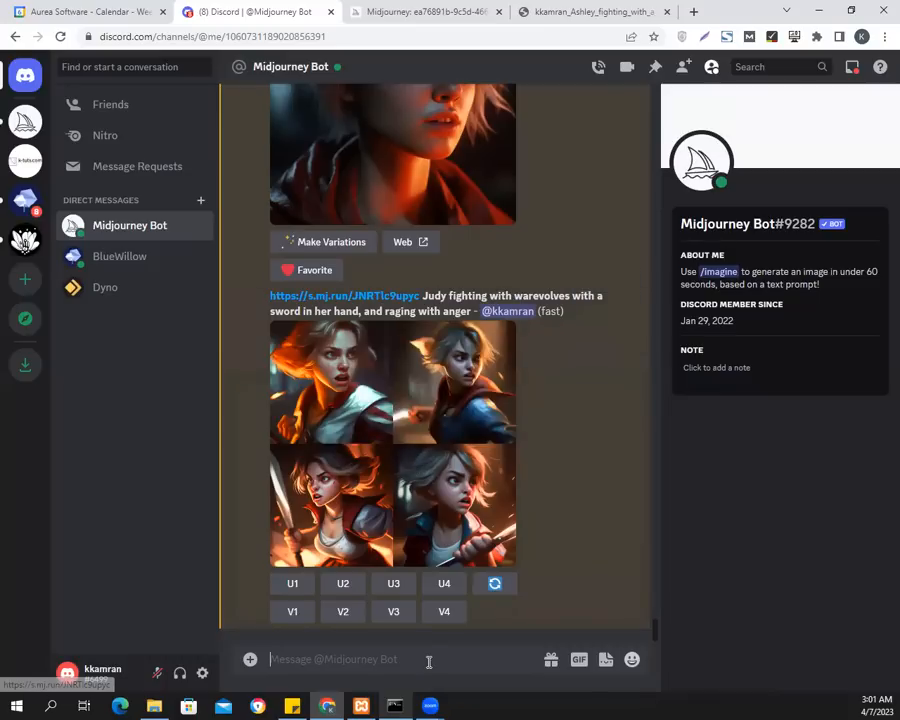
text(/)
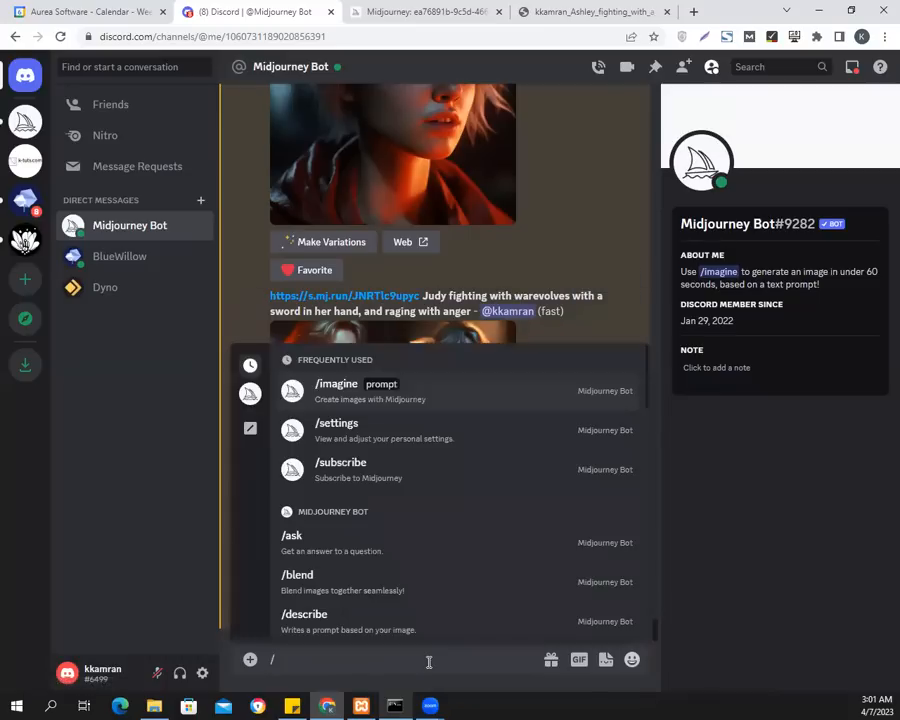
text(ima)
key(Tab)
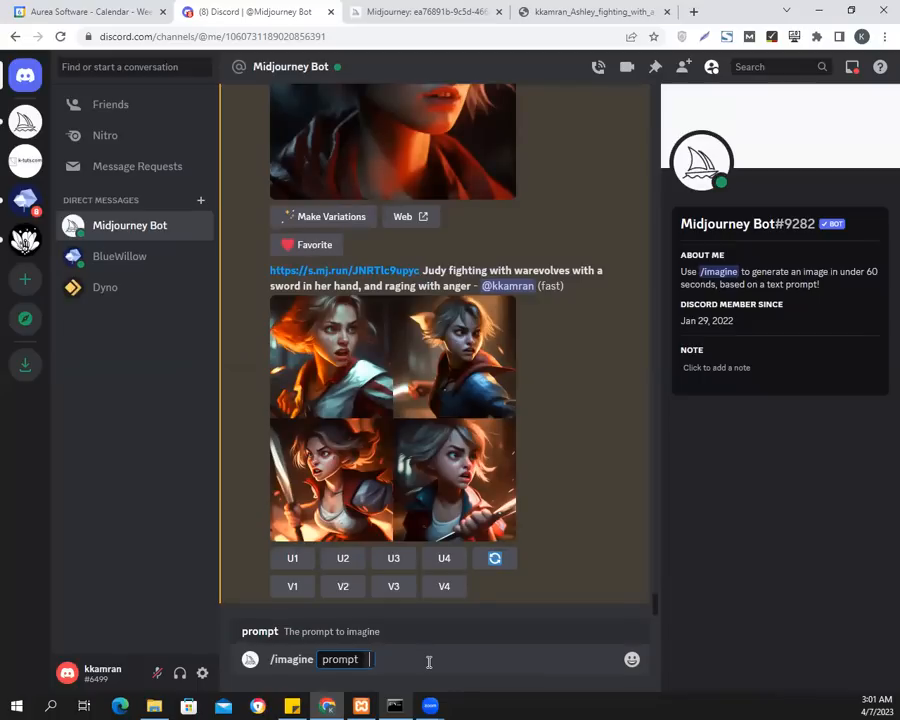
key(ctrl+v)
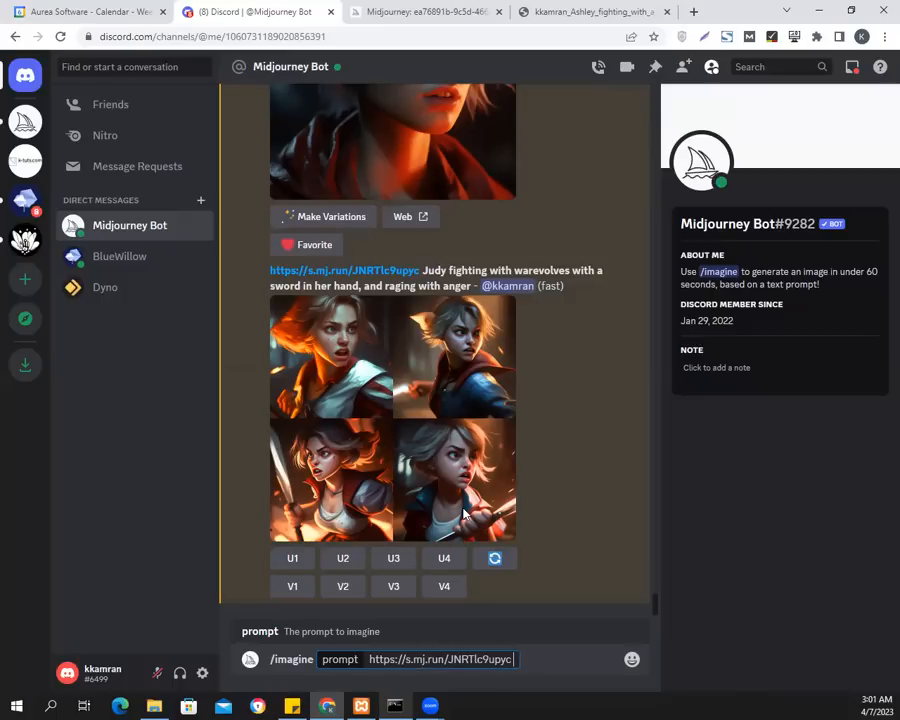
Copy the original portrait's prompt text from "Judy." through "--v 5" and paste it after the image link.
scroll(463, 513, up, 5)
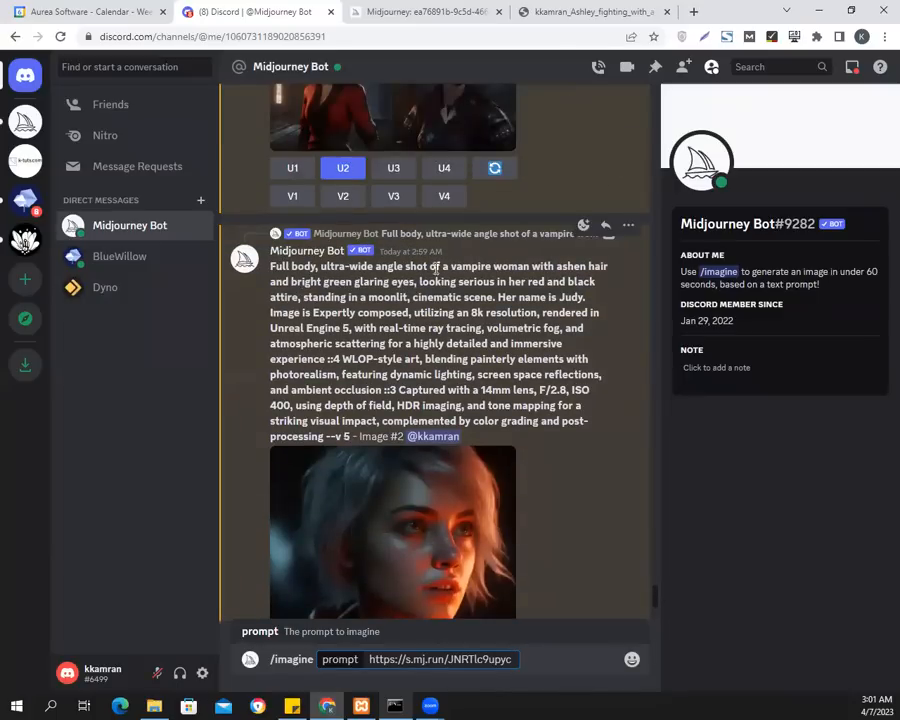
drag(561, 300, 352, 436)
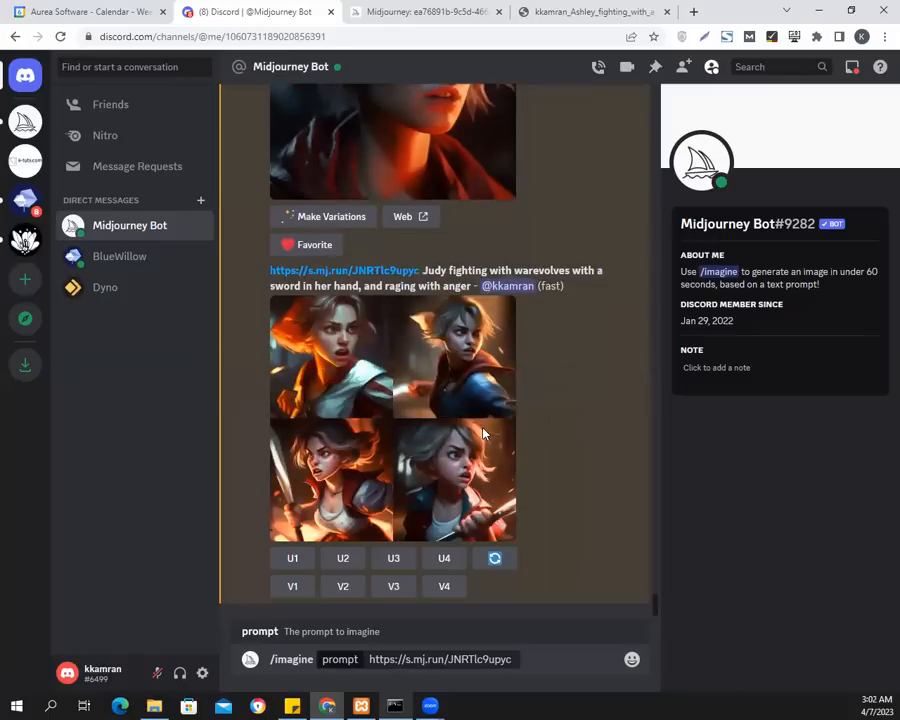
click(518, 655)
key(ctrl+v)
Insert "raging with anger," right after "Judy." in the pasted prompt and submit it.
key(Up)
key(Up)
key(Up)
key(Up)
key(Up)
key(Up)
key(Up)
key(Up)
key(Up)
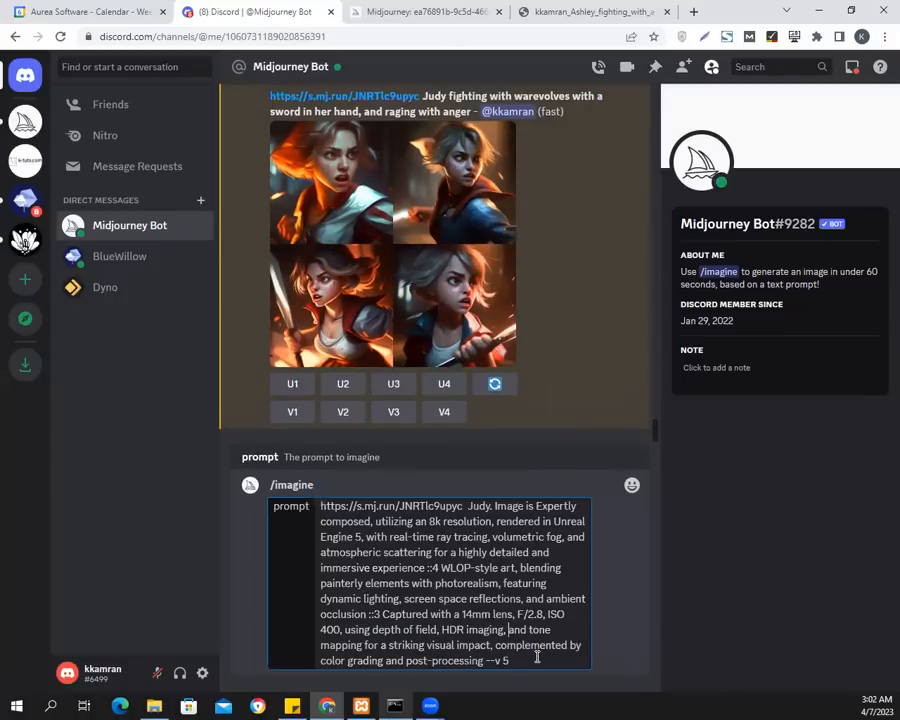
key(Left)
key(Up)
text(raging with an)
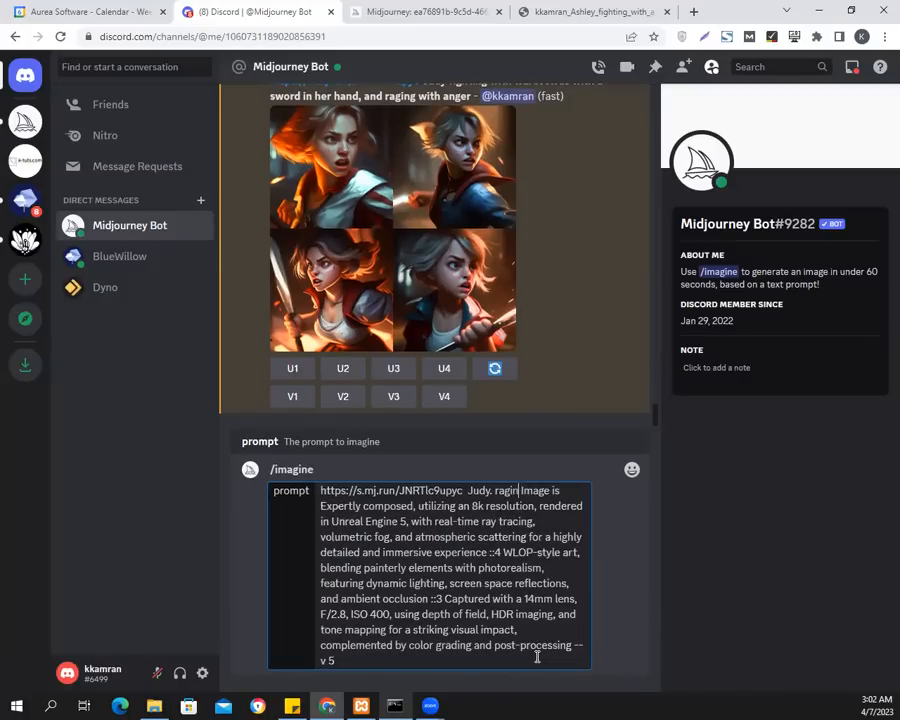
text(ger,)
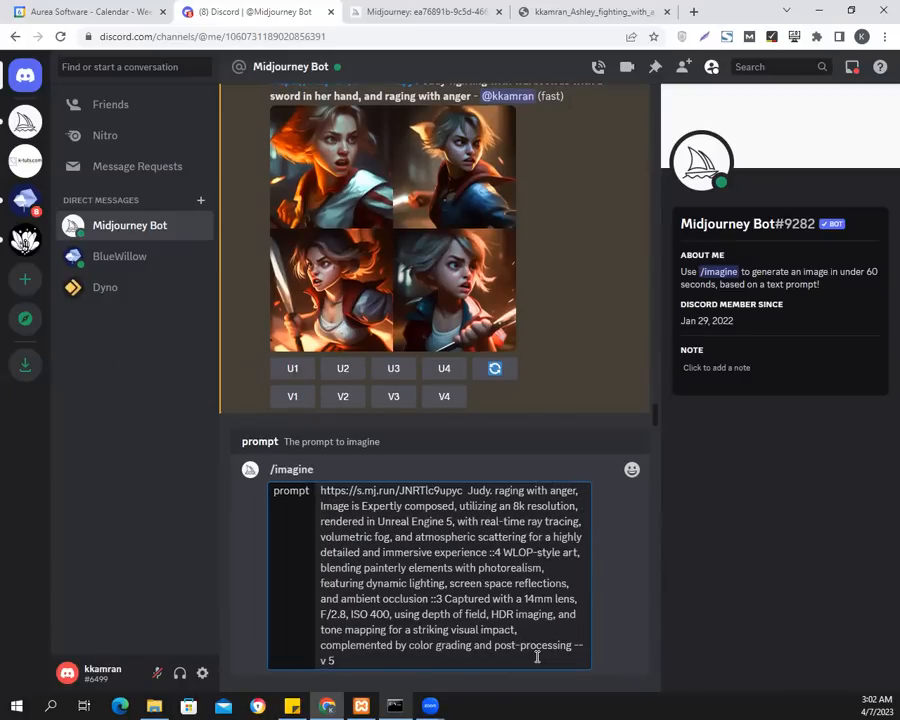
key(Return)
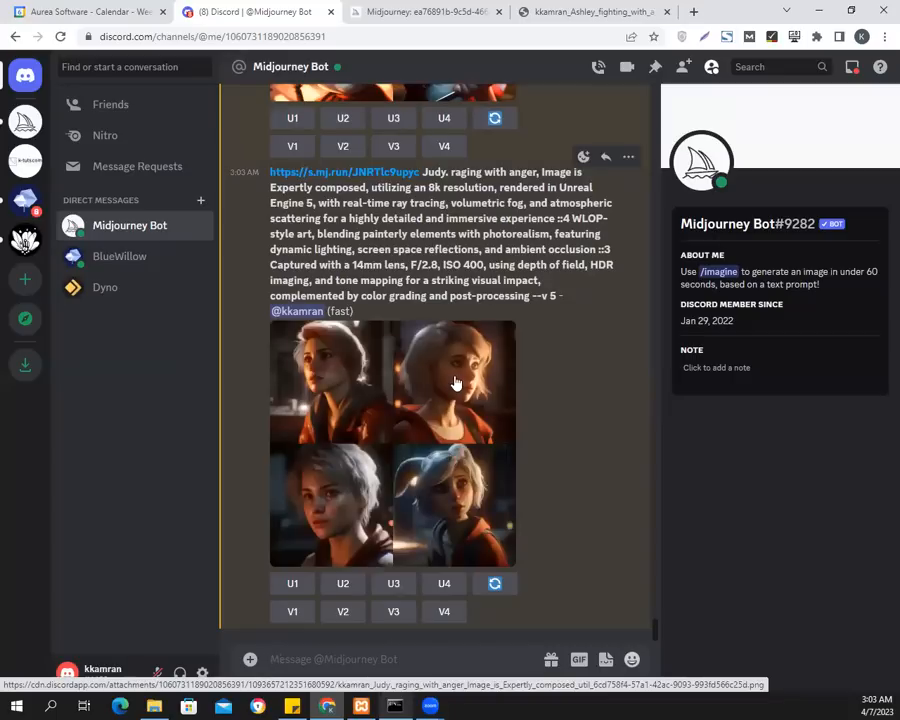
Examine the enlarged grid of Judy raging with anger and compare it with the original portrait and the fighting images.
click(455, 383)
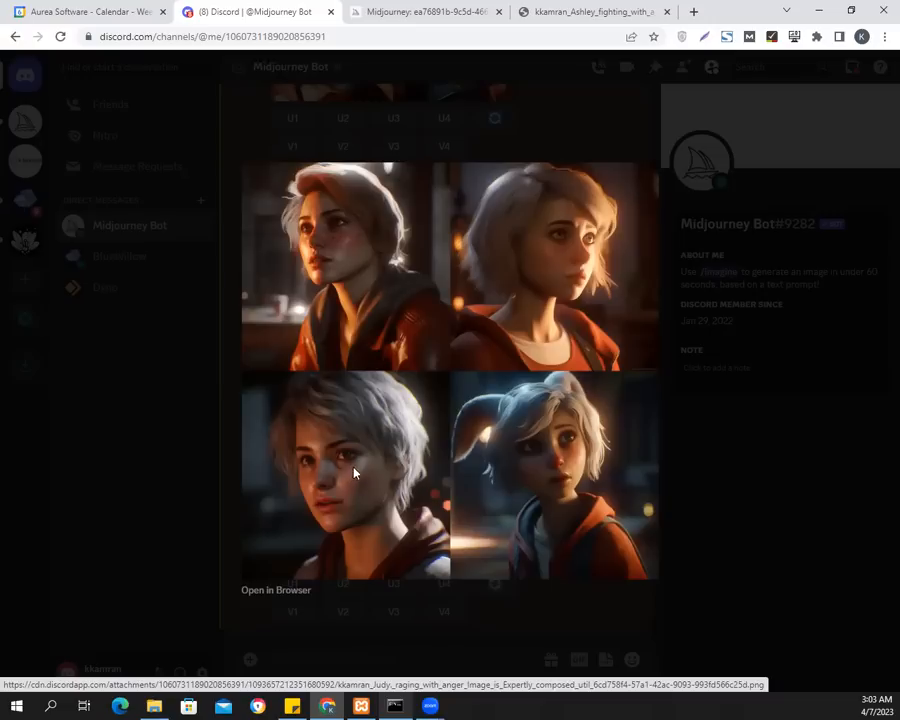
click(774, 519)
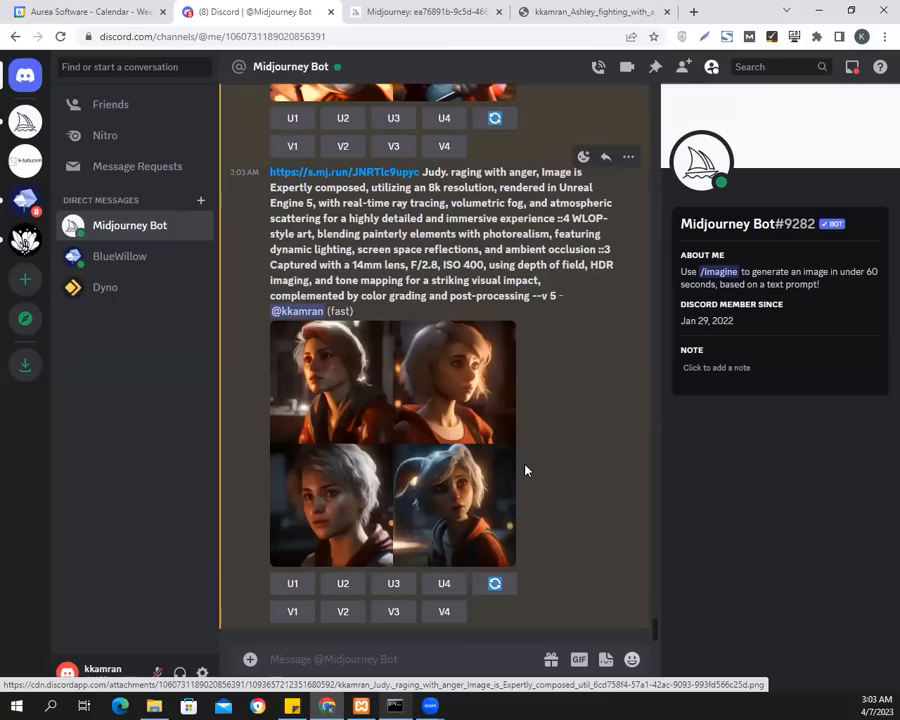
scroll(526, 468, up, 6)
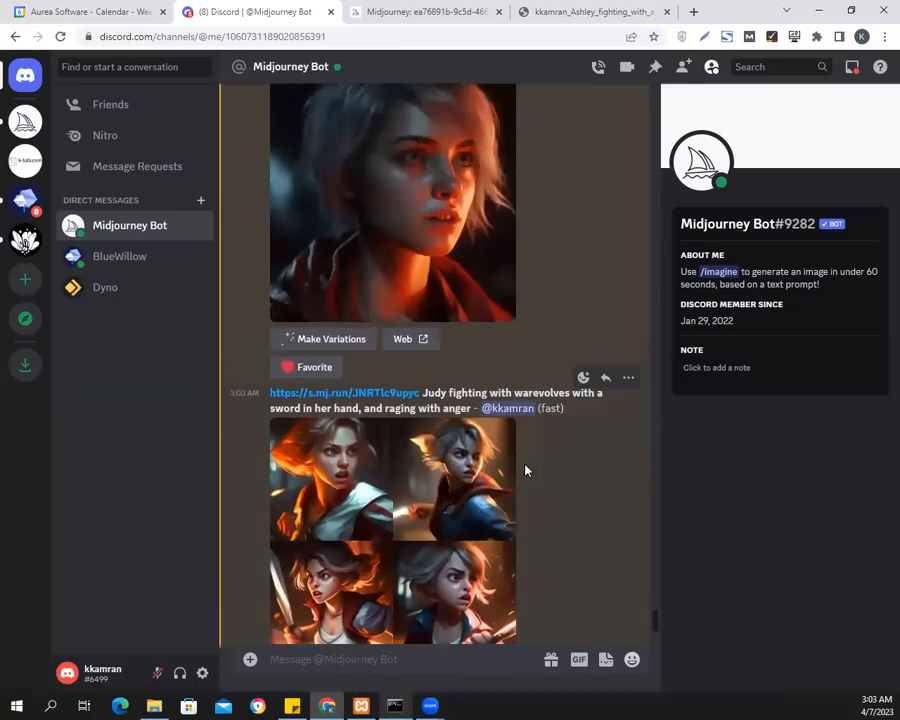
scroll(494, 483, down, 4)
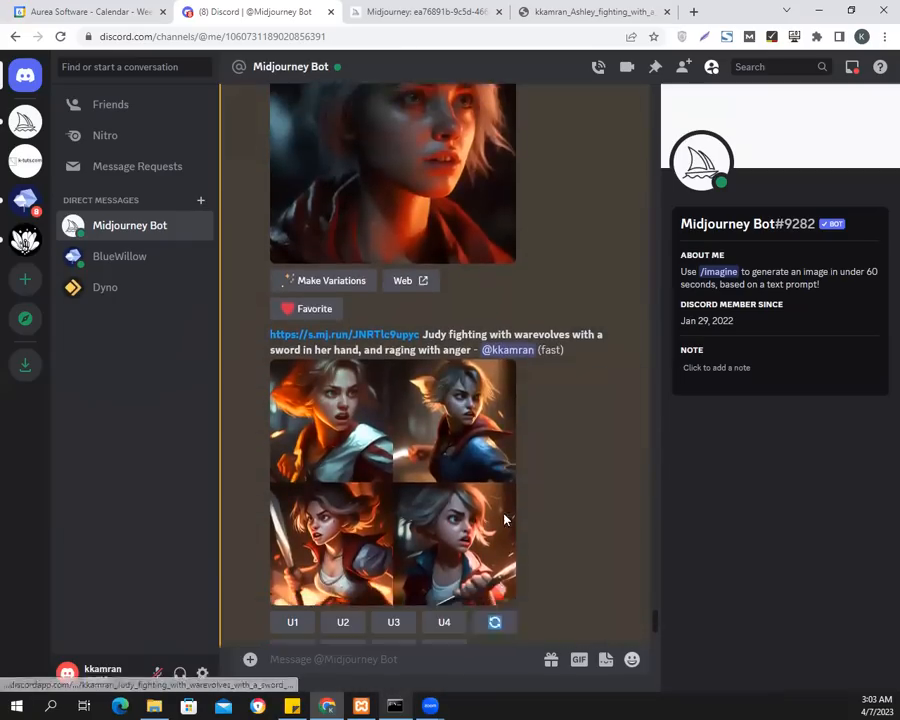
scroll(505, 519, down, 4)
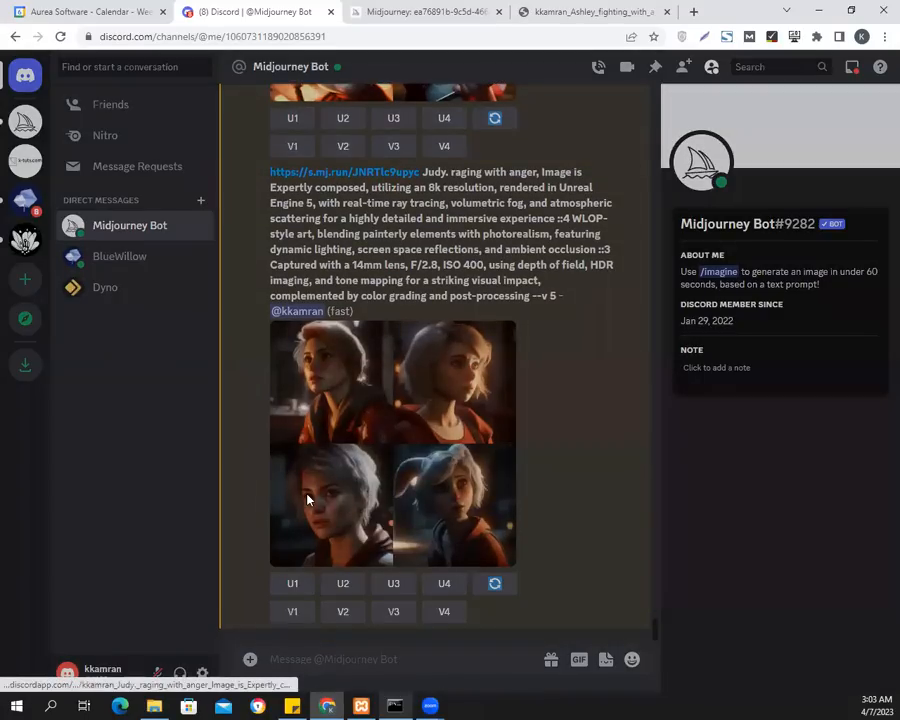
click(310, 495)
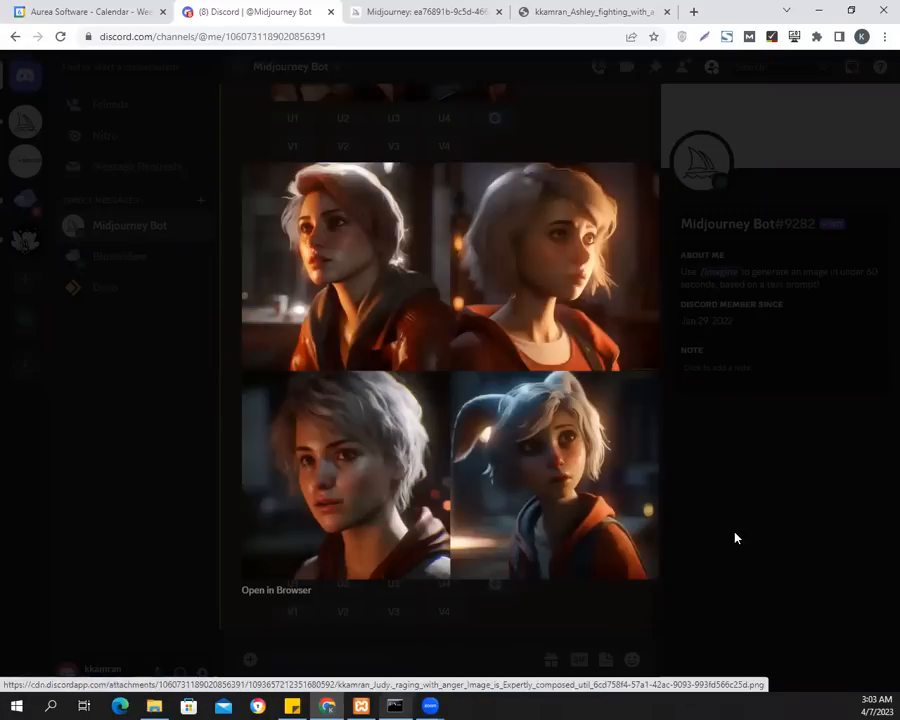
click(731, 536)
scroll(515, 502, up, 4)
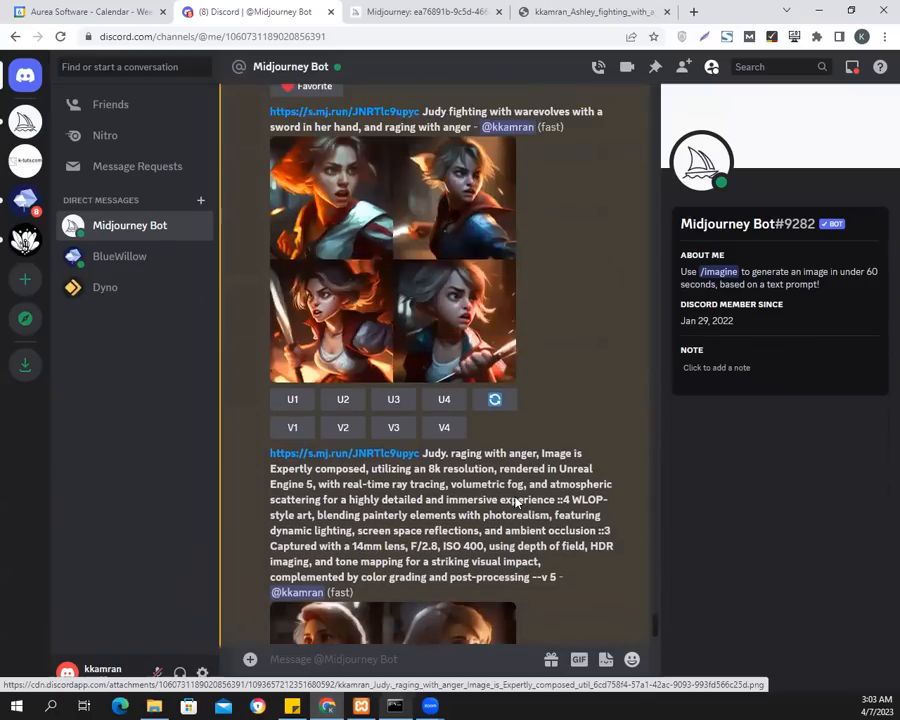
Find the upscaled original portrait whose prompt says "Her name is Ashley" and open its page on the Midjourney website.
scroll(516, 502, up, 15)
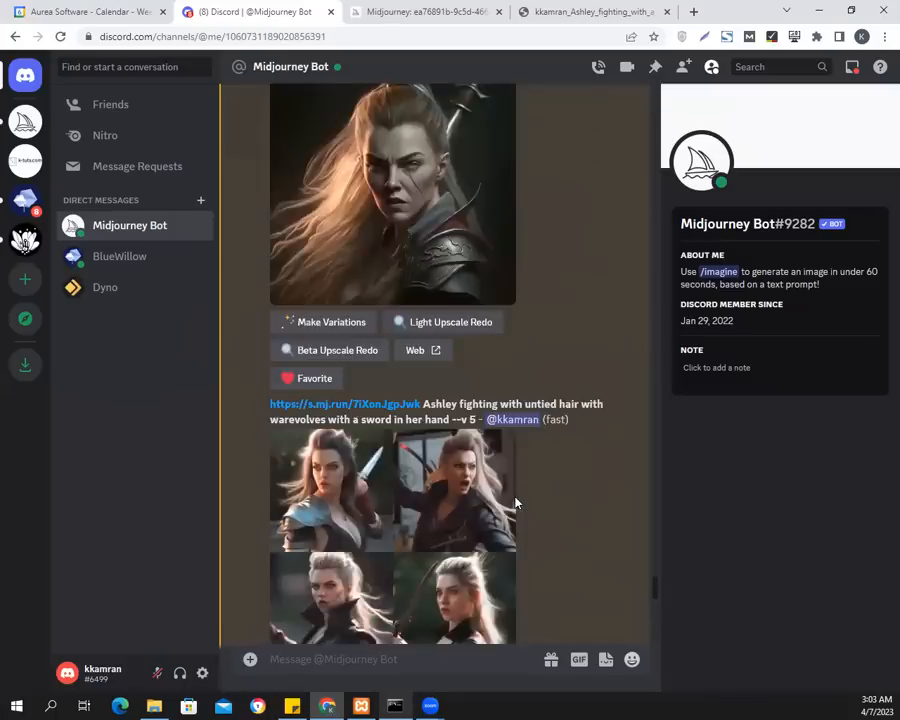
scroll(516, 502, up, 10)
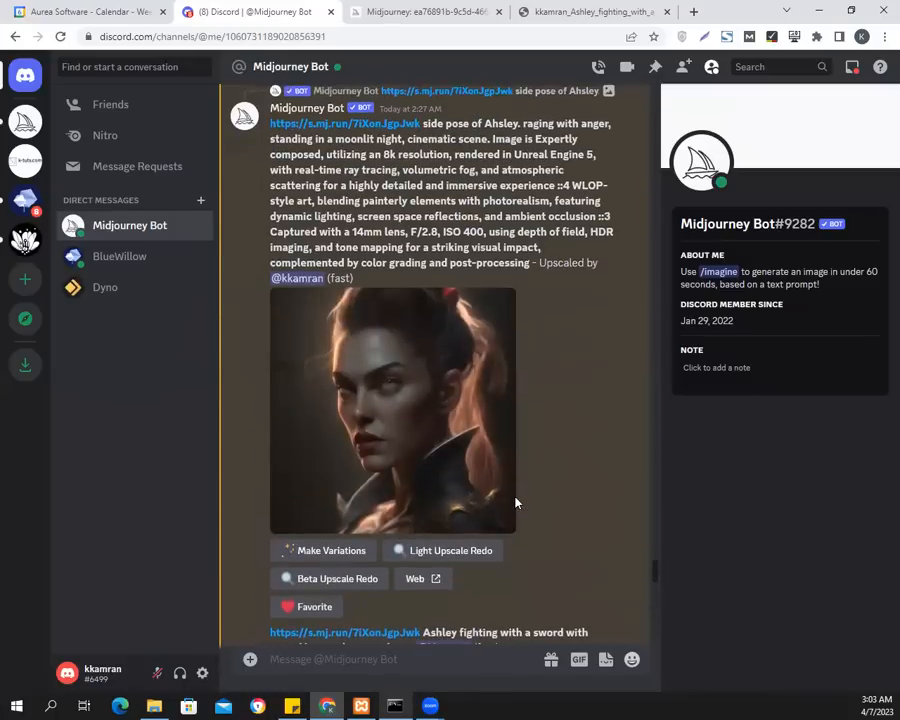
scroll(516, 502, up, 10)
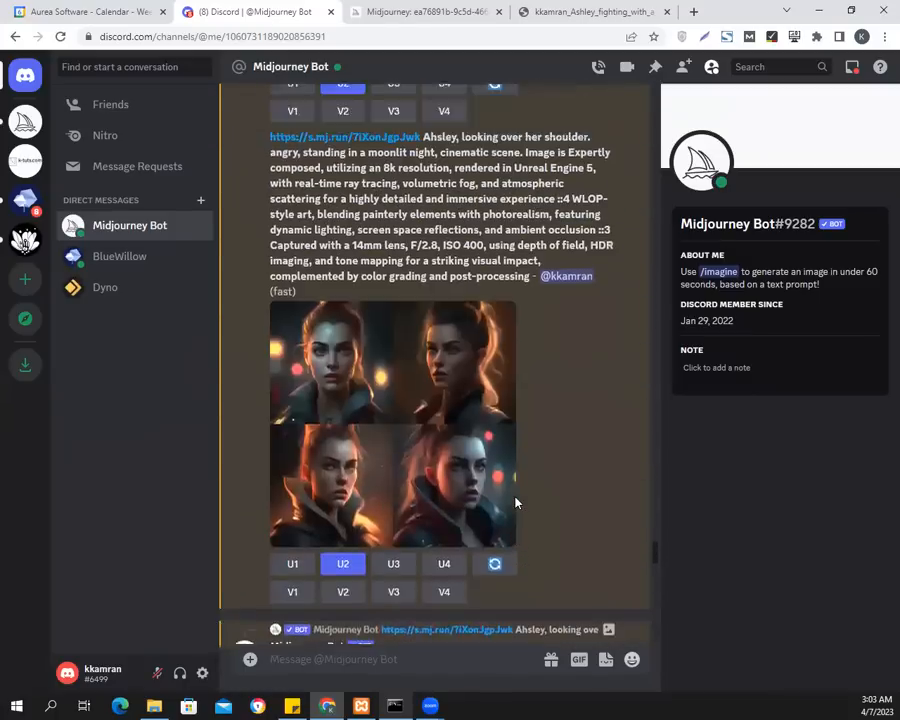
scroll(516, 500, up, 5)
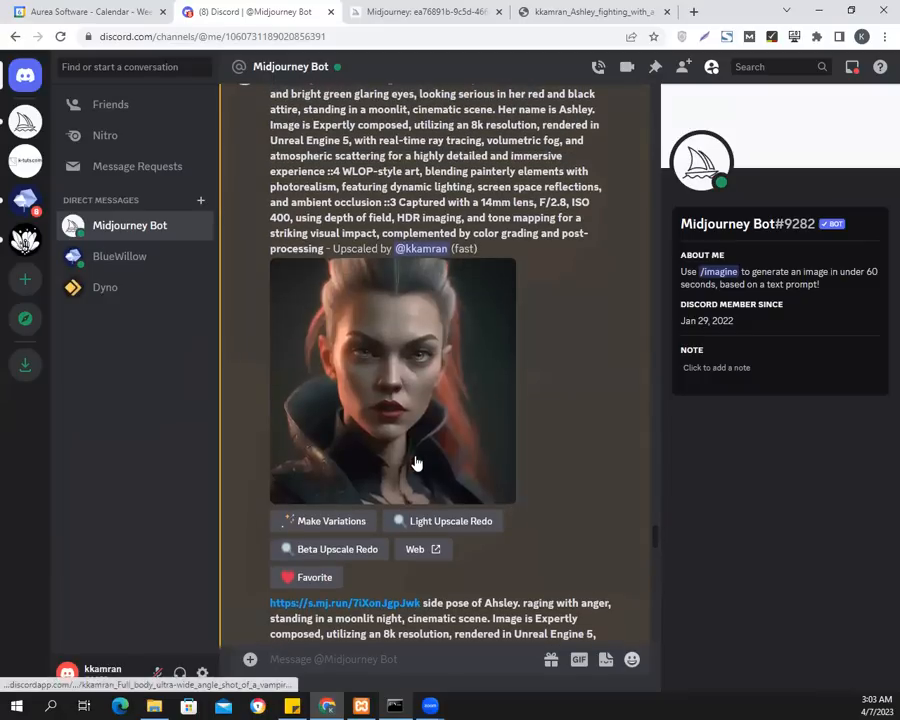
click(415, 556)
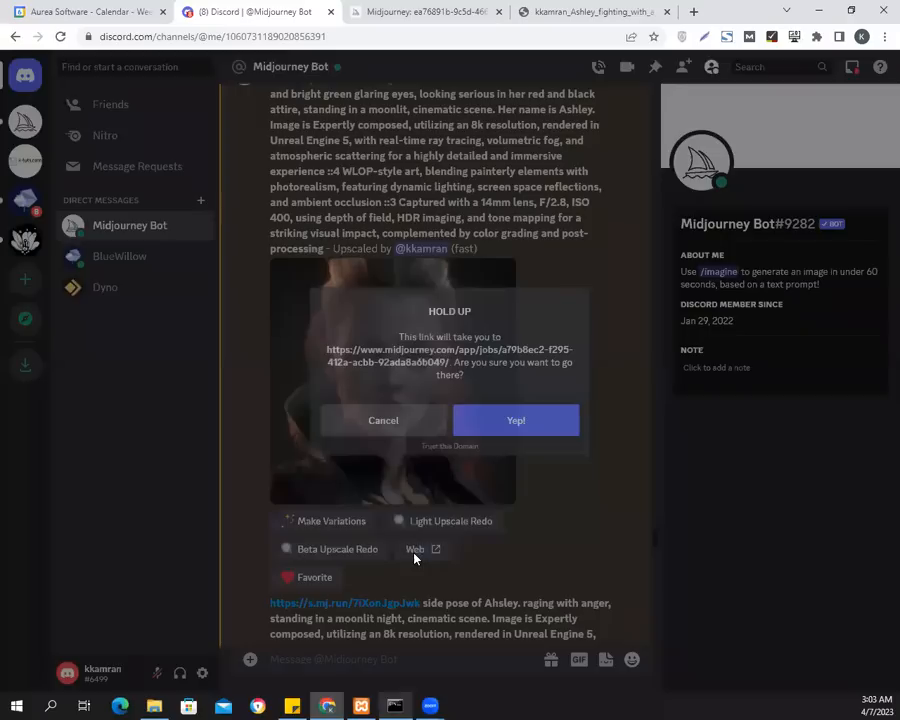
click(510, 448)
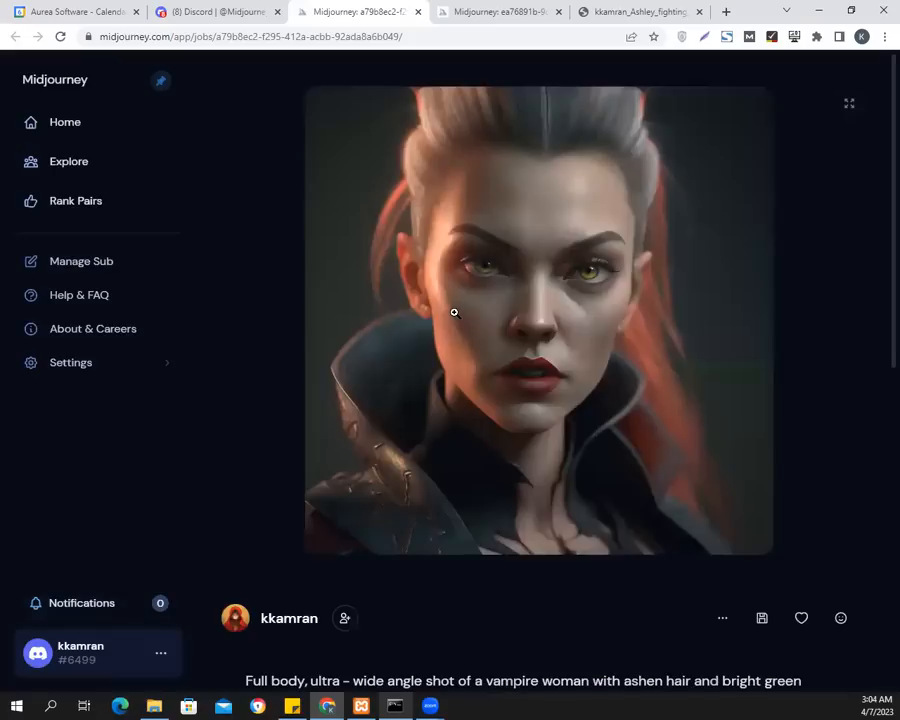
Copy the Ashley portrait image and start a new /imagine prompt in the Midjourney Bot chat on Discord.
right_click(454, 313)
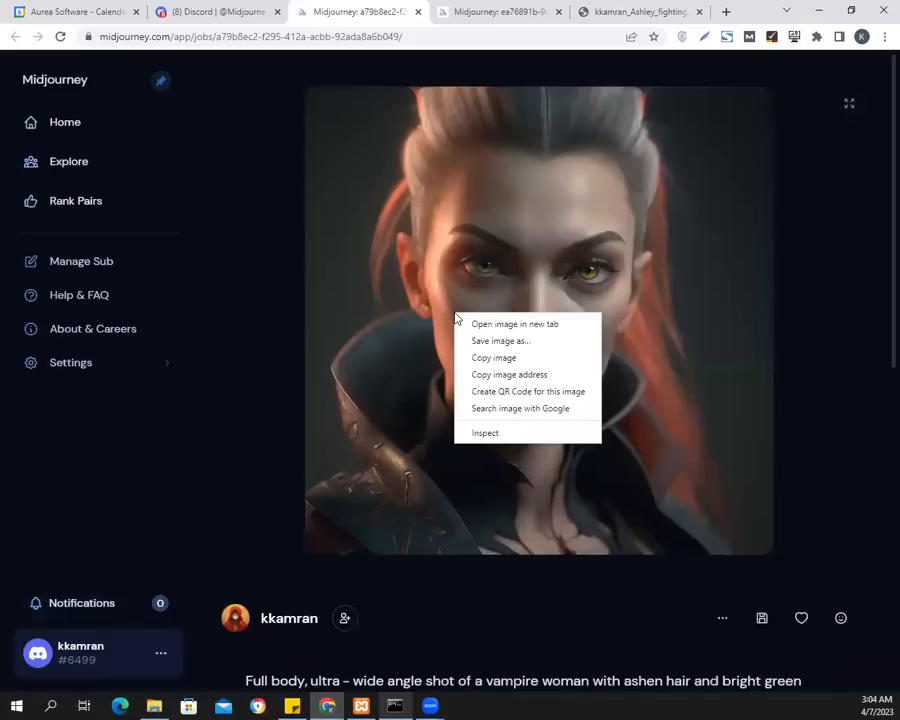
click(478, 356)
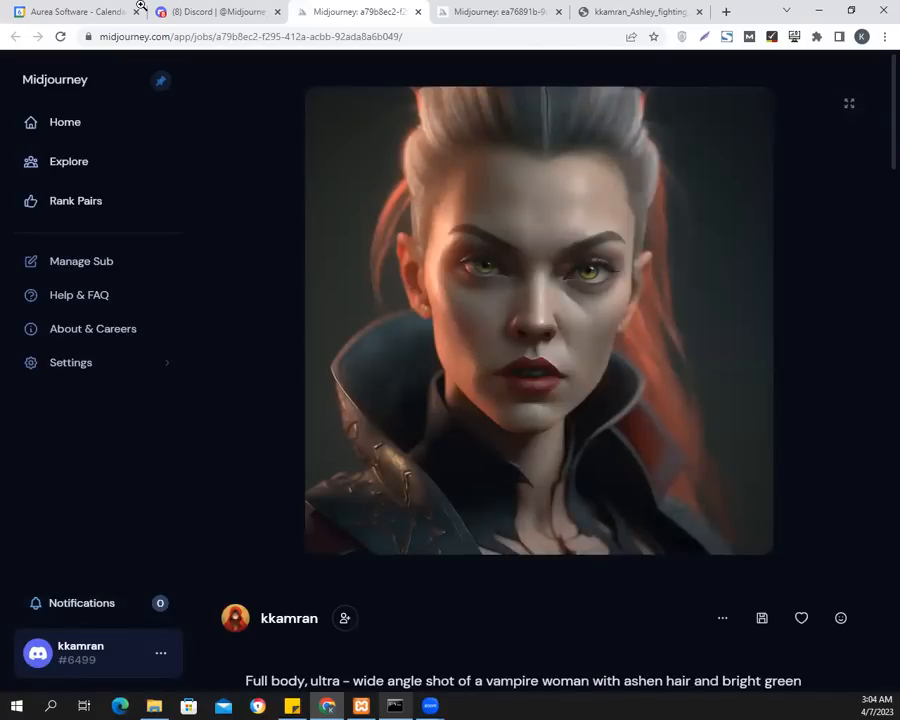
click(201, 12)
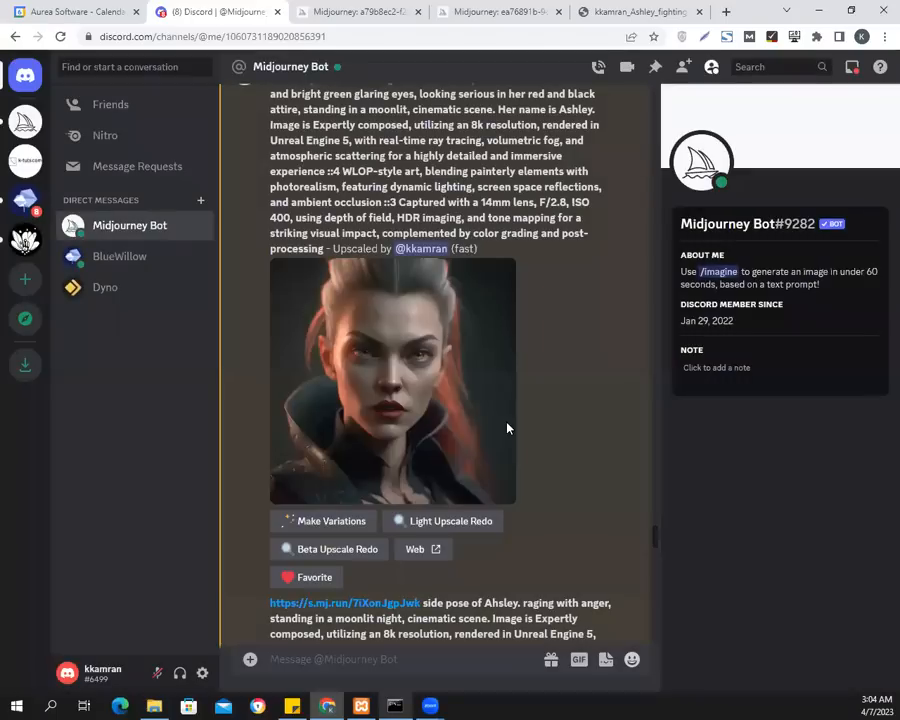
scroll(566, 508, down, 15)
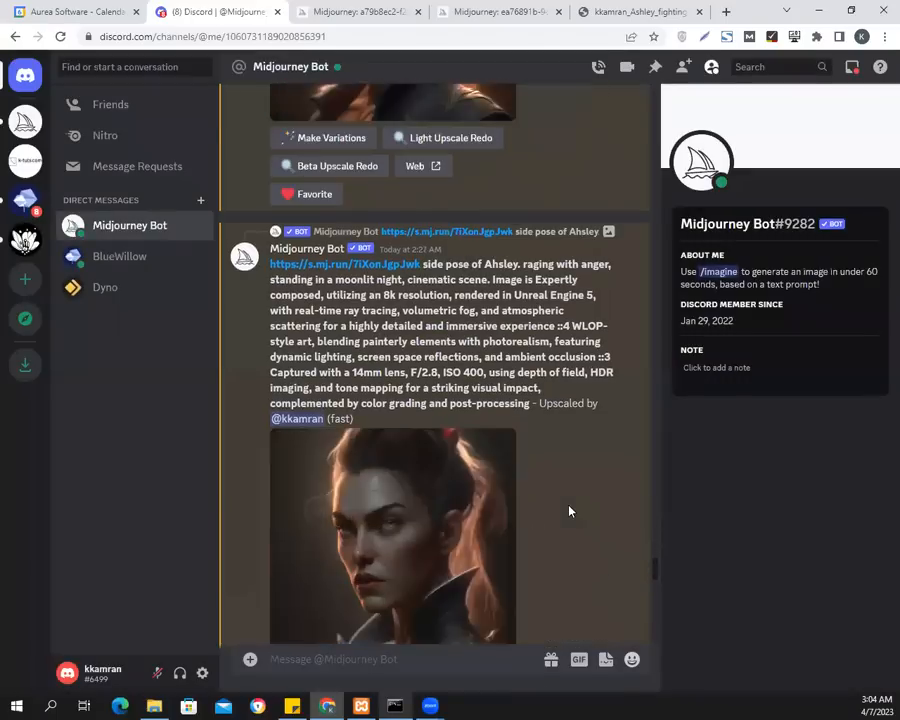
scroll(569, 511, down, 20)
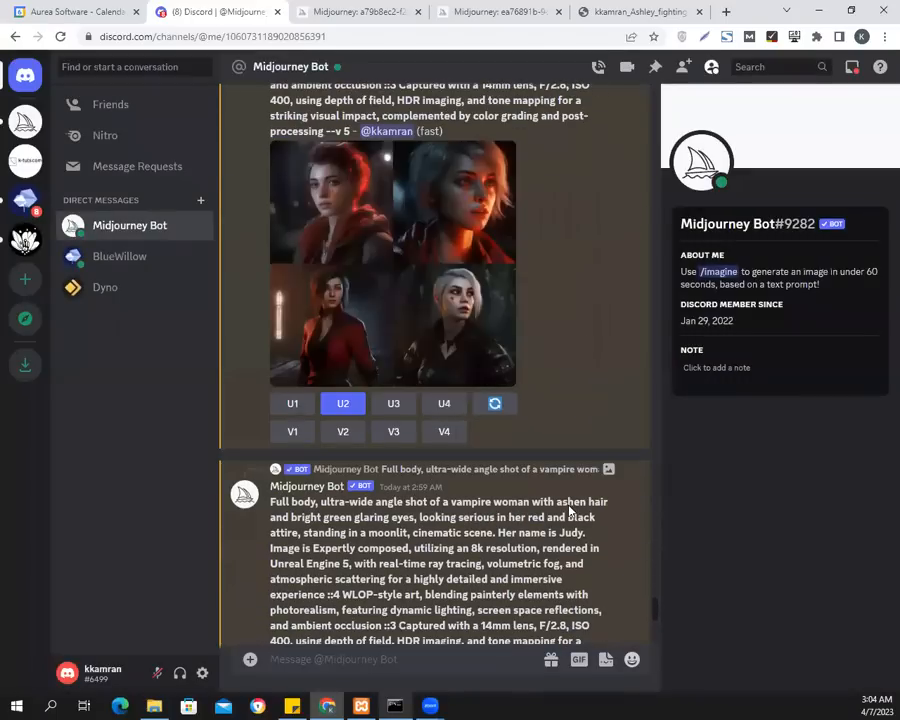
scroll(569, 512, down, 5)
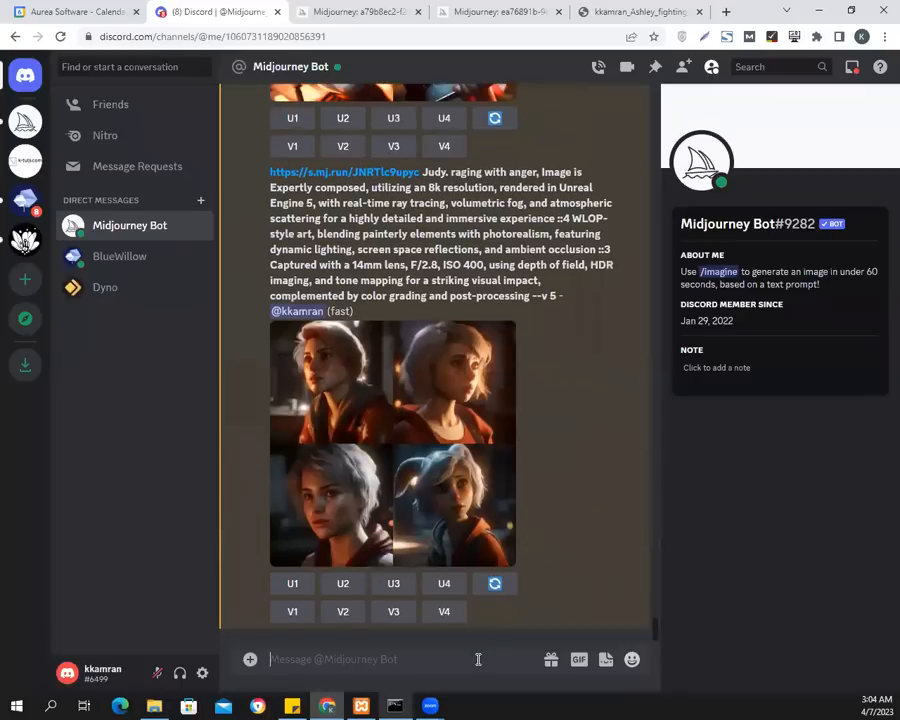
click(480, 659)
text(/ima)
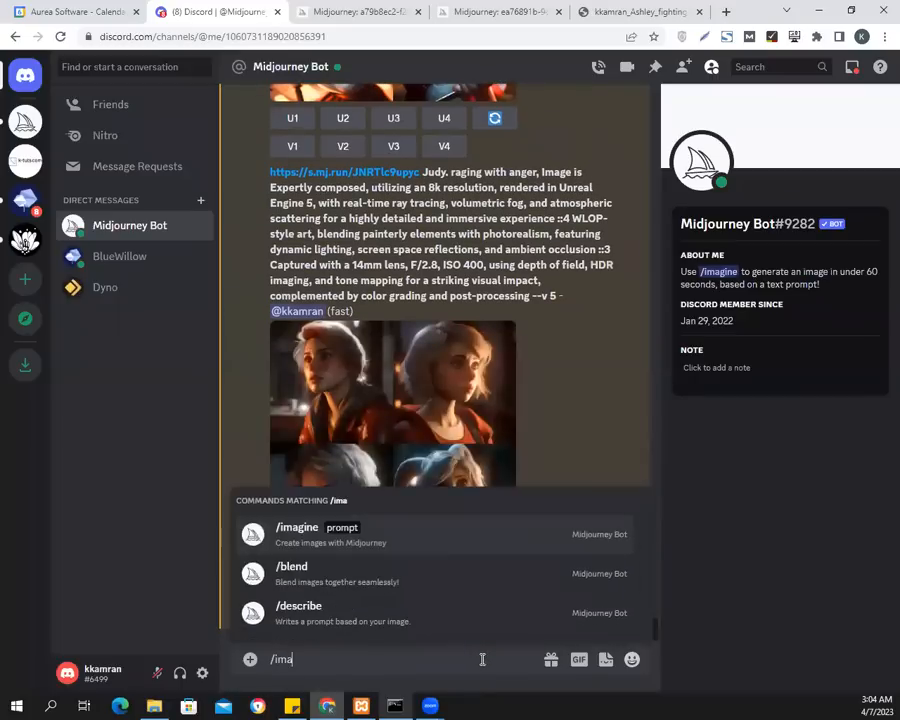
key(Tab)
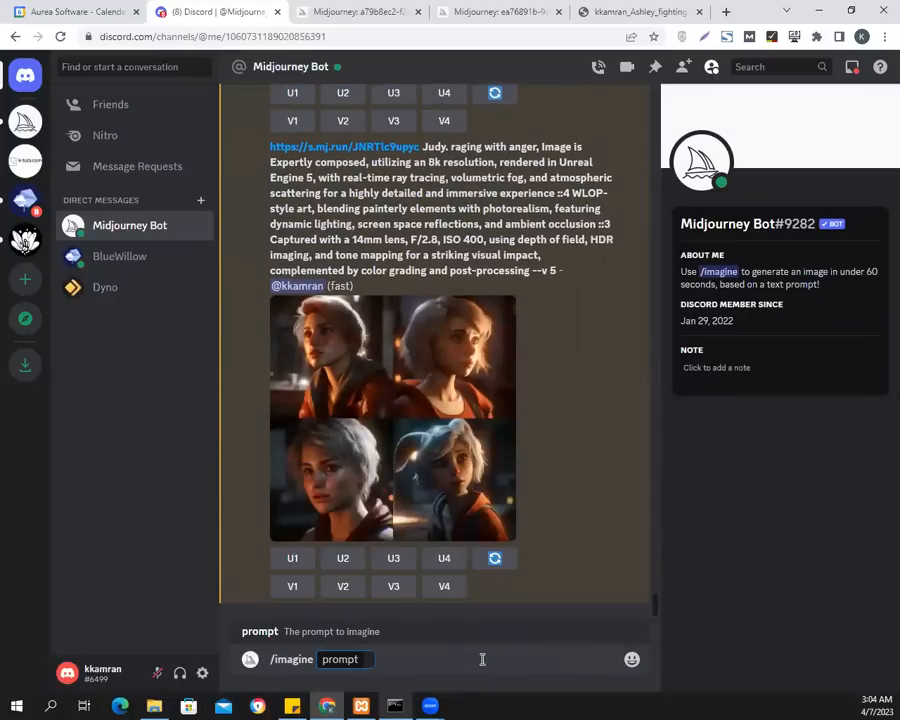
Copy the Ashley portrait's image address from its Midjourney page and paste it into the open /imagine prompt.
click(375, 11)
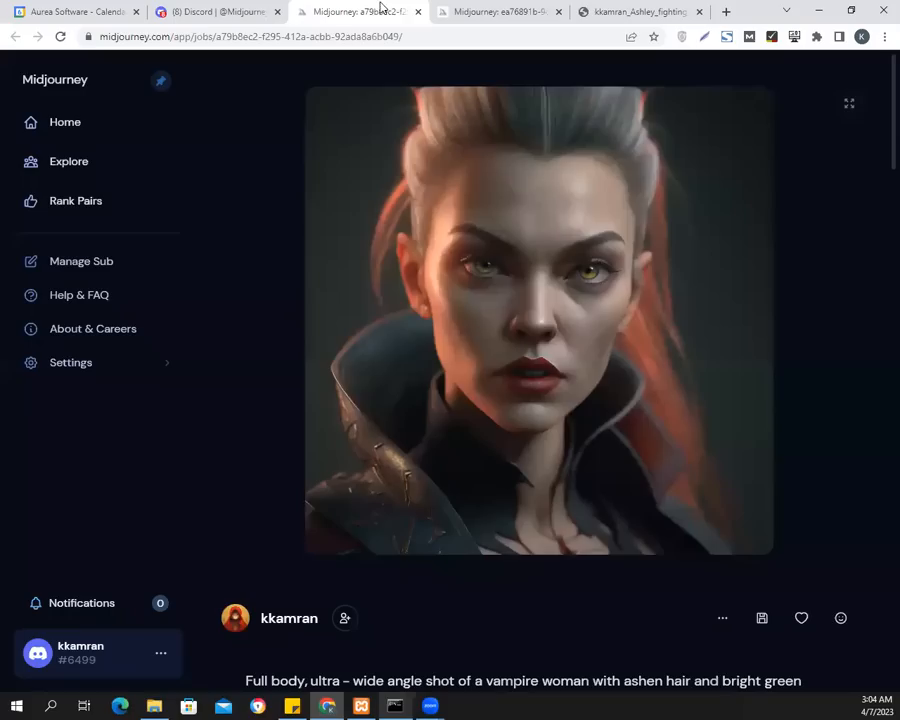
right_click(431, 193)
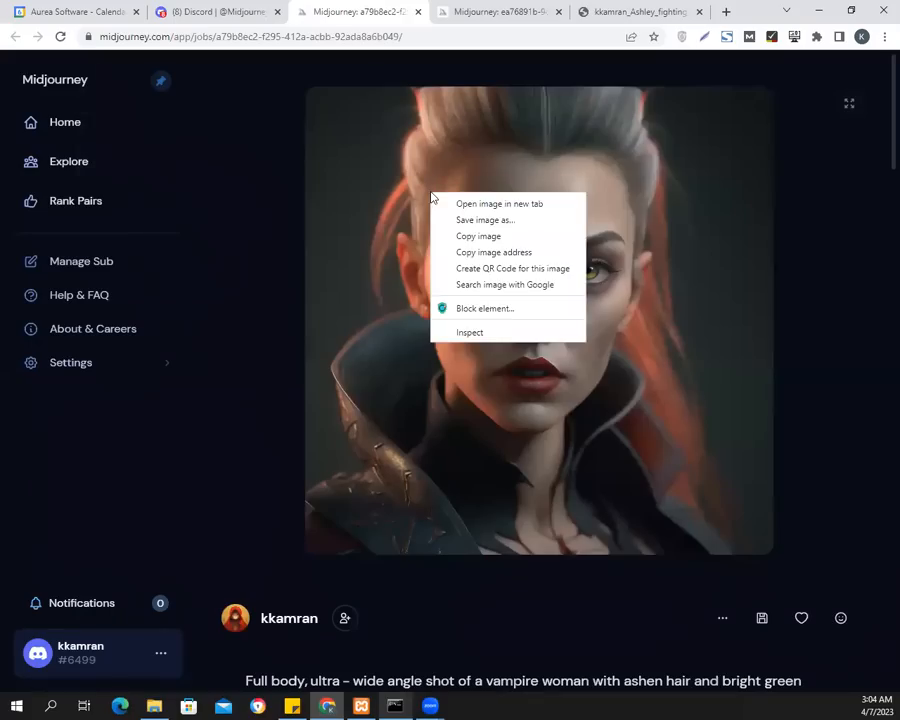
click(465, 254)
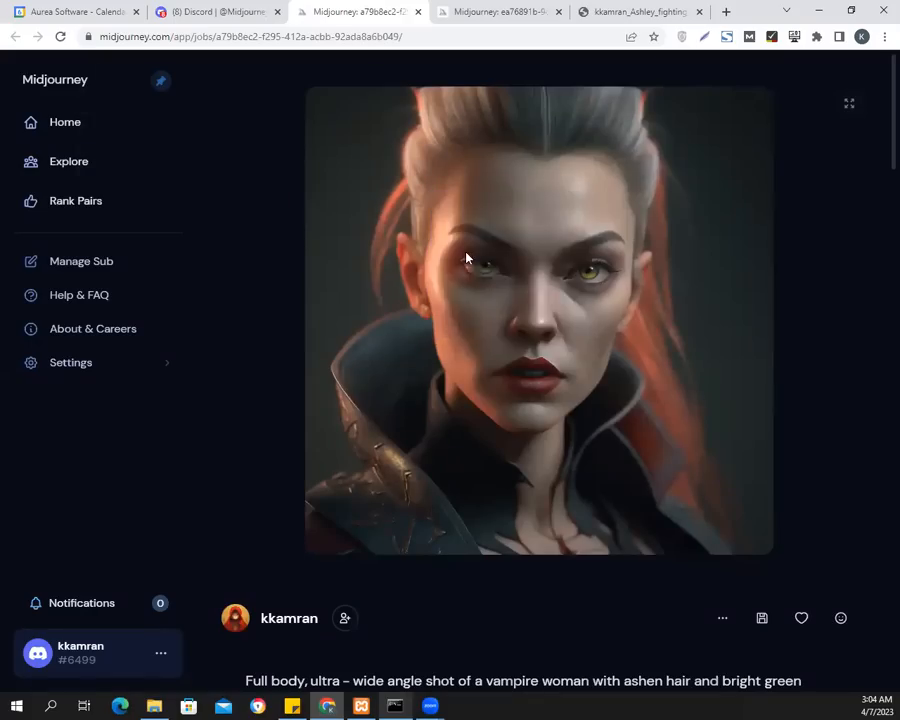
click(212, 11)
key(ctrl+v)
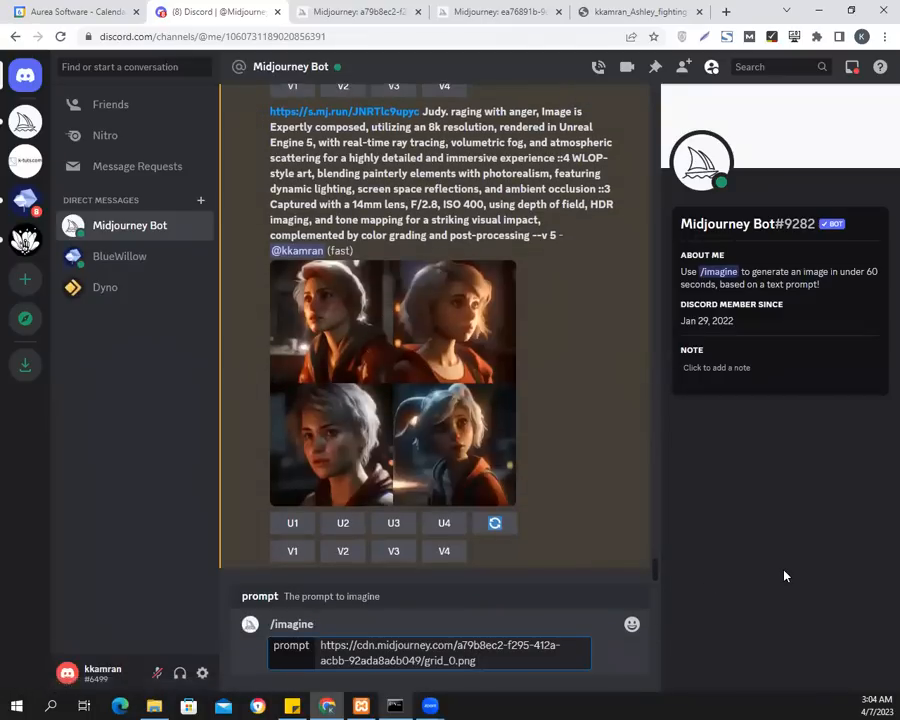
Add "Ashley running and fighting with a sword in her hand and with untied hair" after the image link and submit the prompt.
text(Ashley running and fighting w)
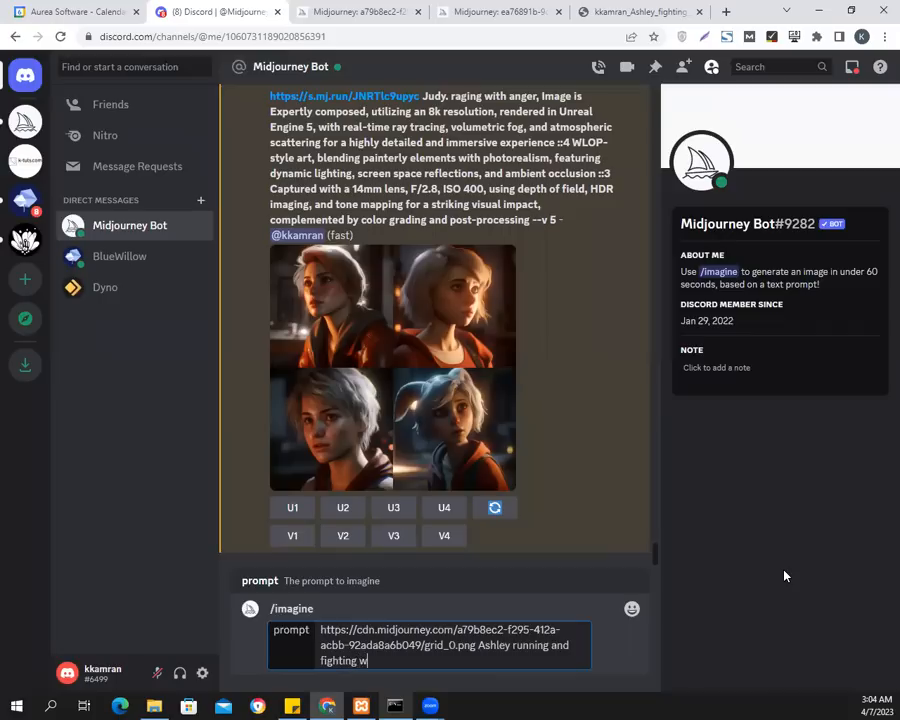
text(ith a sword in her hand and )
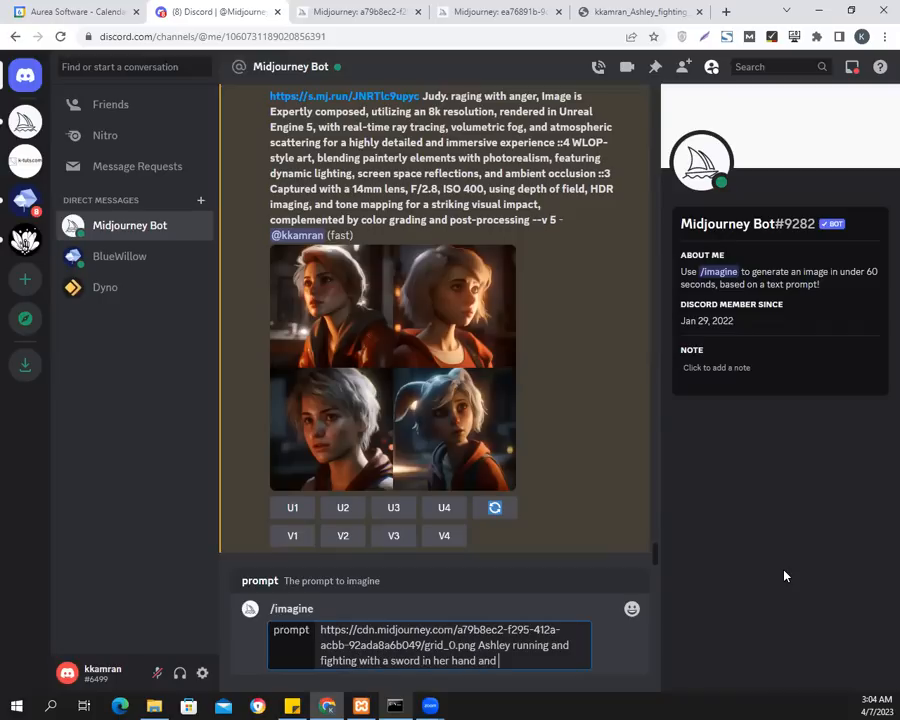
text(untied hai)
key(BackSpace)
key(BackSpace)
key(BackSpace)
key(BackSpace)
key(BackSpace)
key(BackSpace)
key(BackSpace)
key(BackSpace)
key(BackSpace)
key(BackSpace)
text(with a)
key(BackSpace)
text(untied hair)
key(Return)
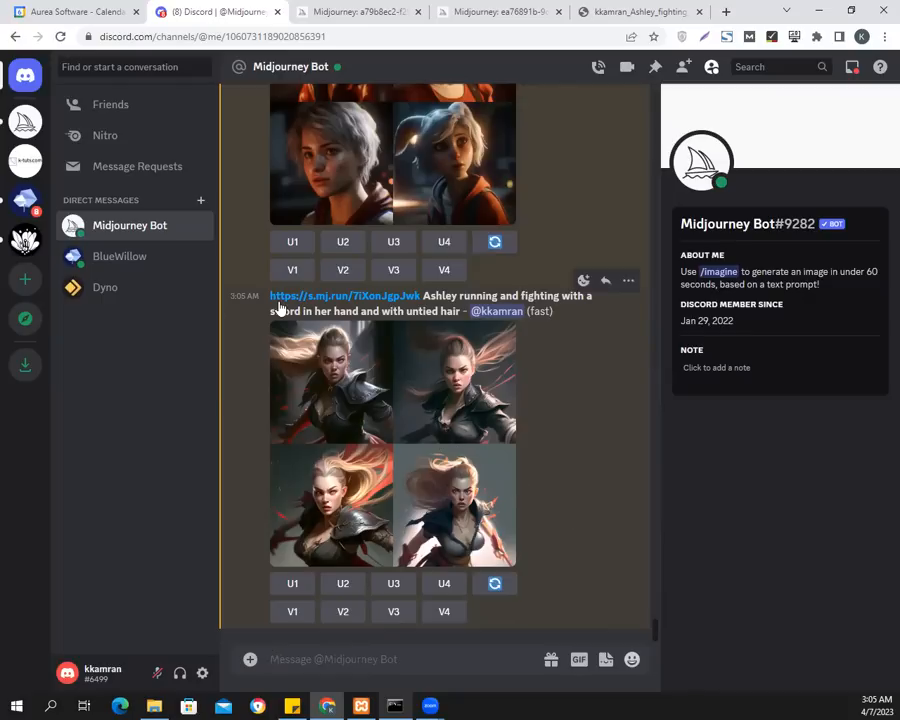
View the new Ashley running and fighting grid enlarged, and upscale its first image.
click(357, 378)
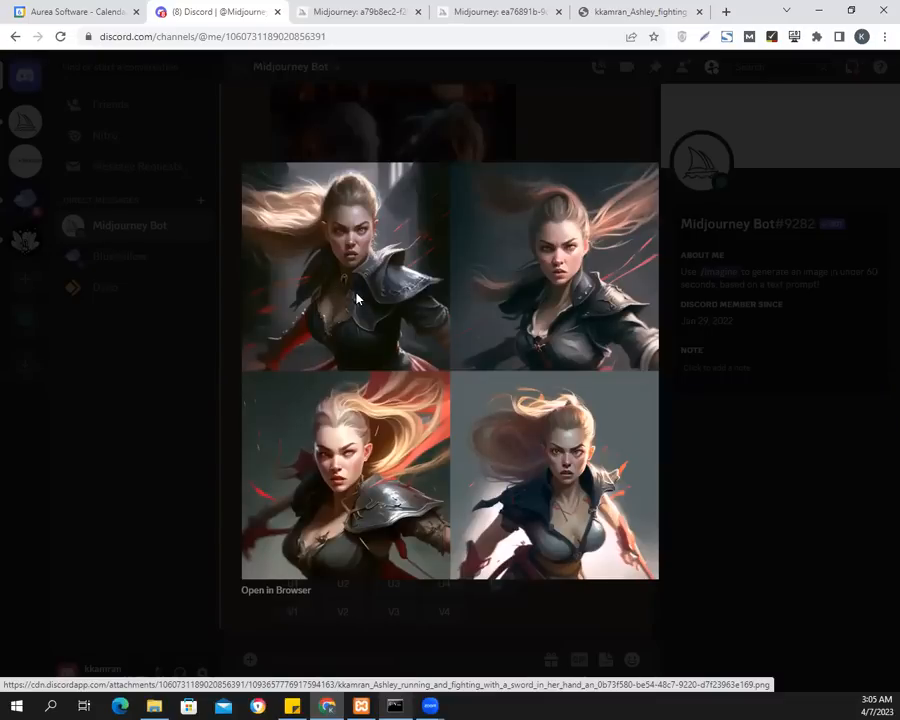
click(758, 482)
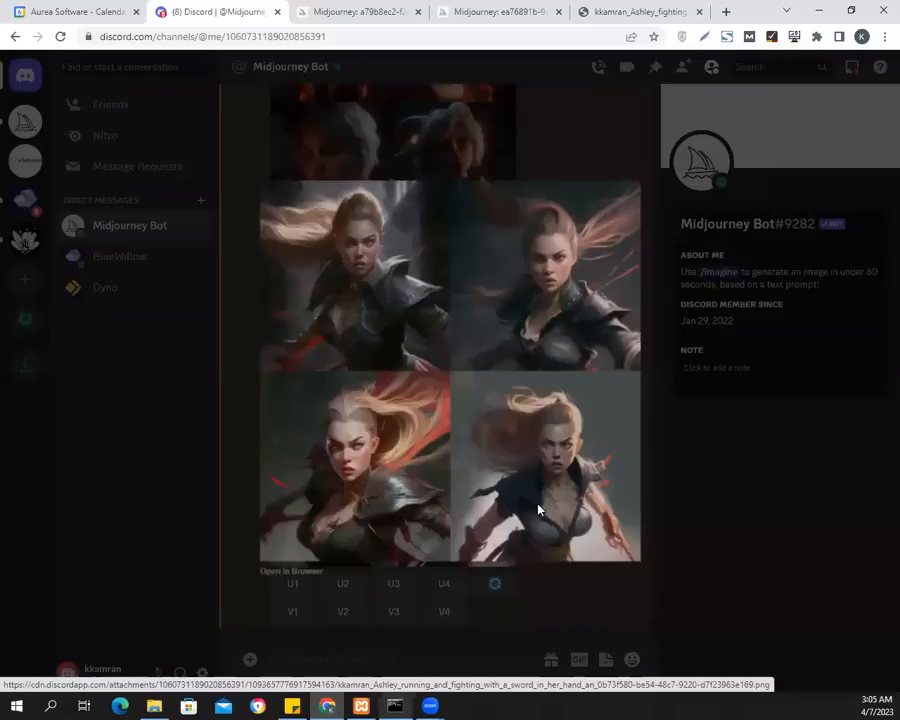
click(286, 589)
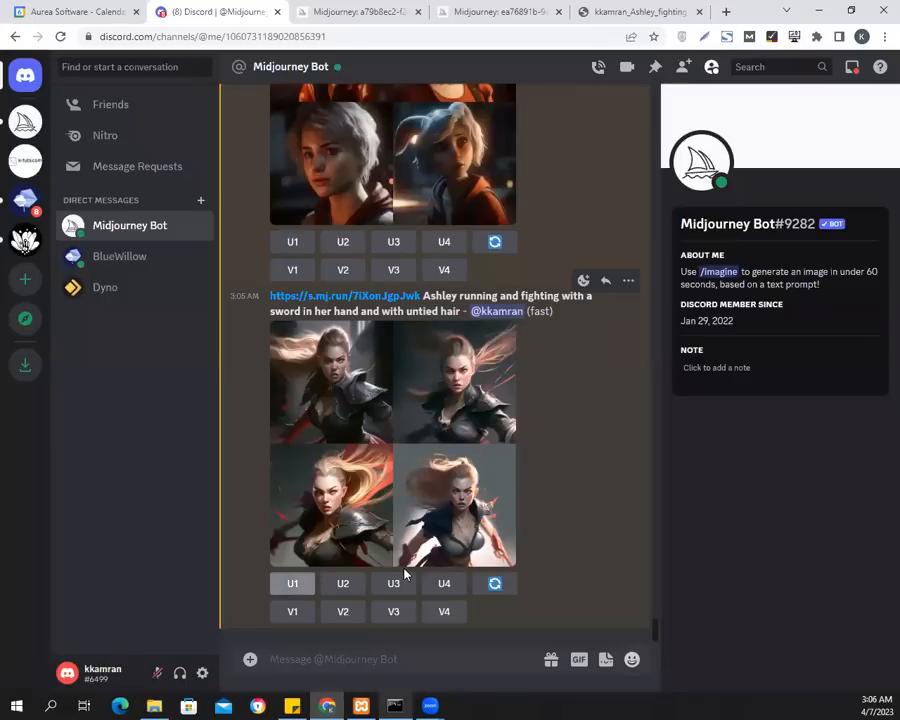